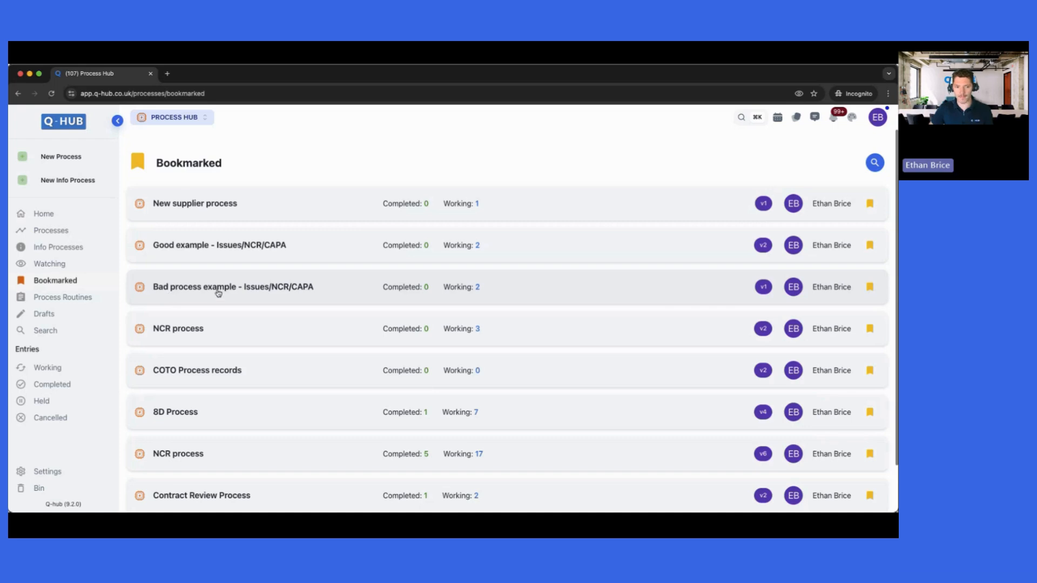
- Open the "Bad process example - Issues/NCR/CAPA" process and examine all the columns of its Investigation entries table
click(250, 288)
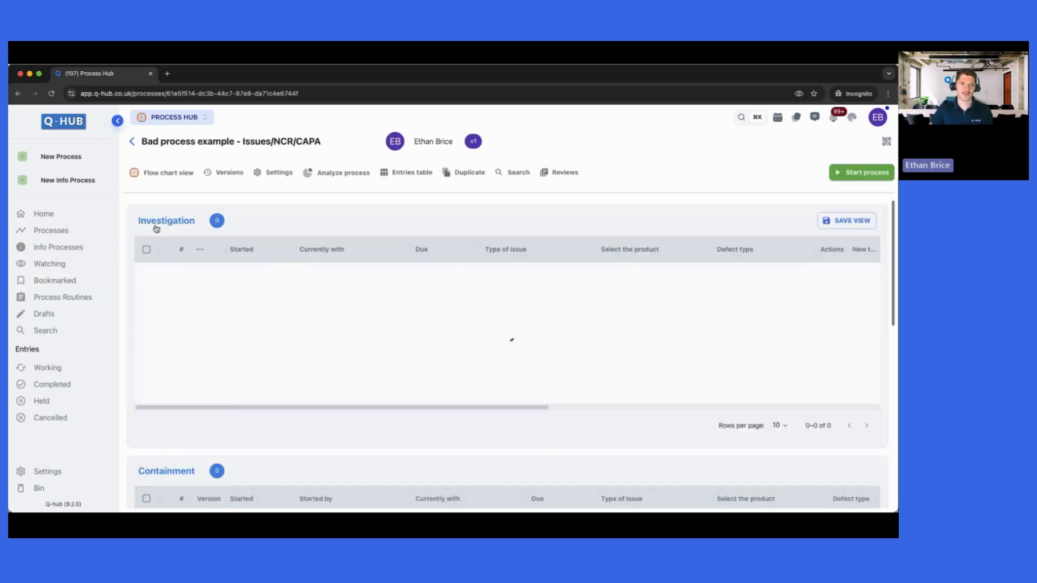
click(118, 120)
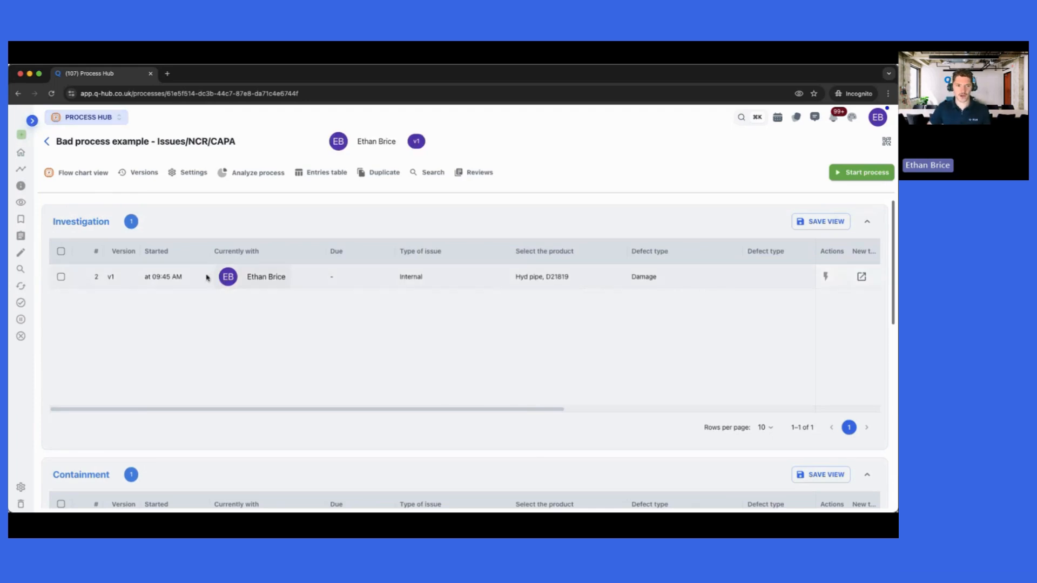
scroll(139, 338, down, 4)
scroll(92, 293, up, 4)
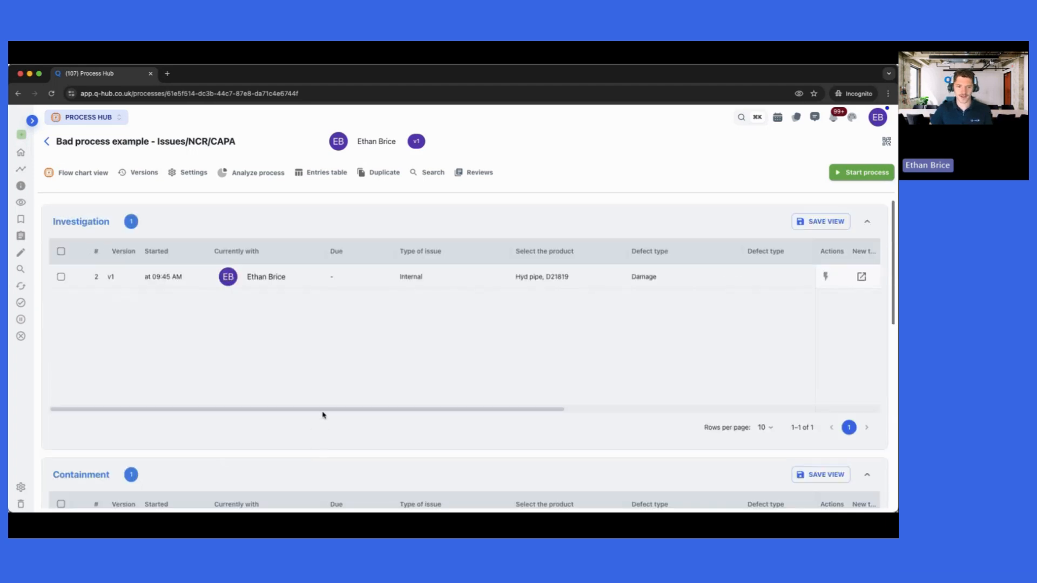
drag(346, 412, 508, 412)
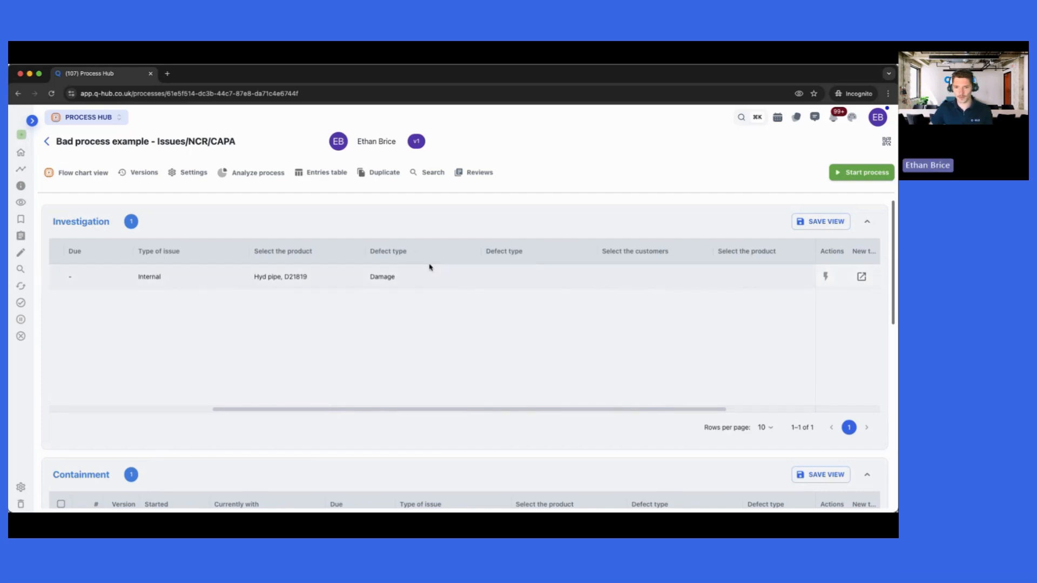
drag(331, 408, 541, 411)
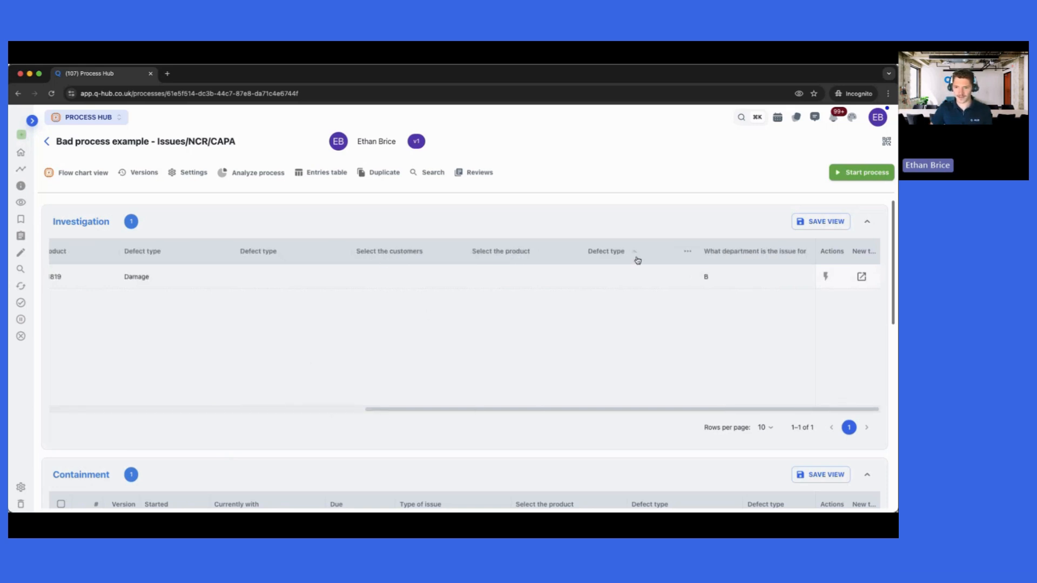
mouse_move(555, 412)
mouse_down()
mouse_move(368, 419)
mouse_move(575, 415)
mouse_up()
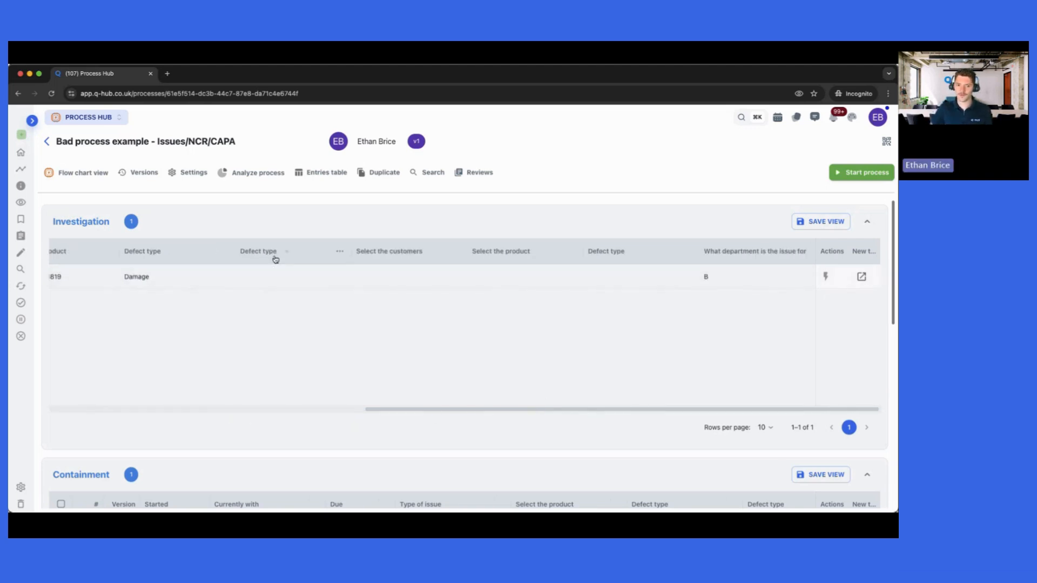
- Up-issue the current version of the process from its version history to open its flow chart for editing
click(139, 173)
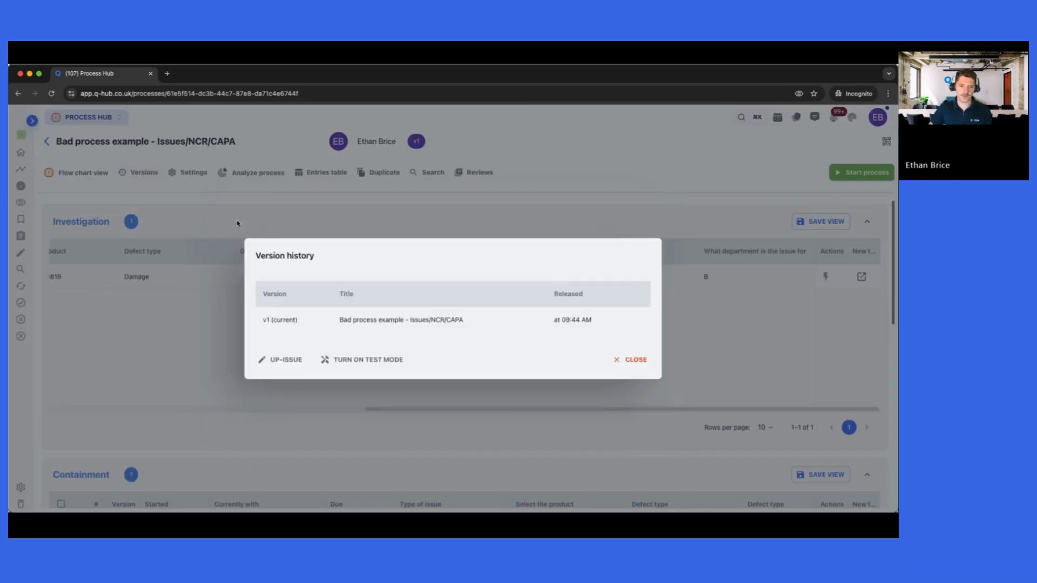
click(286, 360)
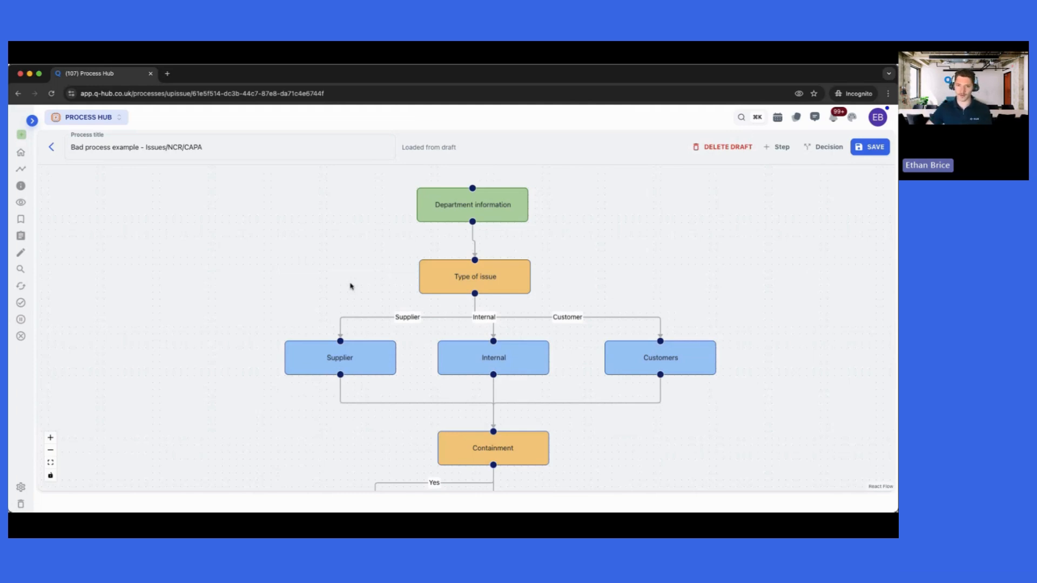
- Examine the dropdown options of the "What department is the issue for" field in the Department information step
scroll(529, 221, up, 1)
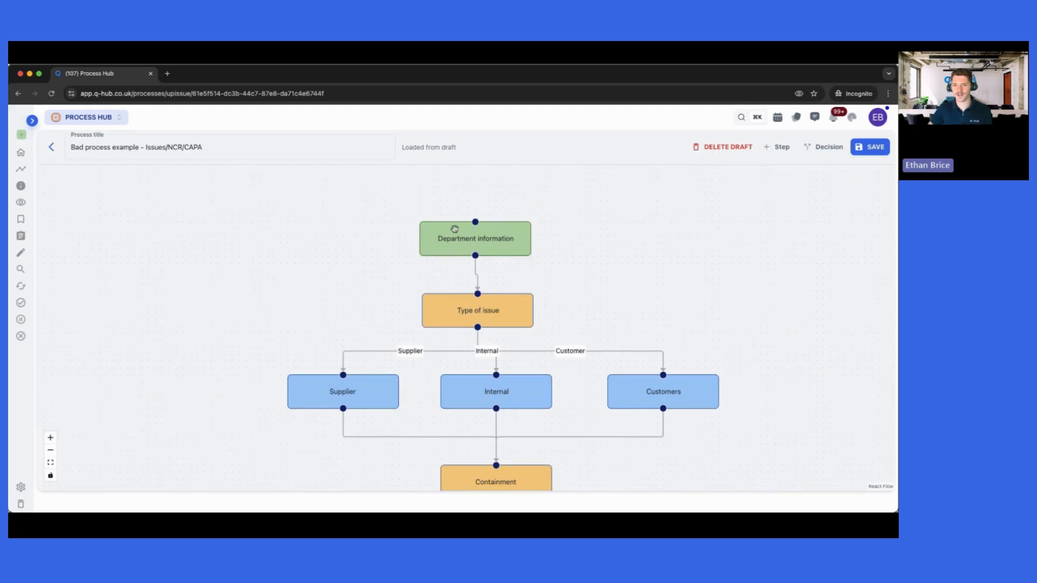
double_click(518, 249)
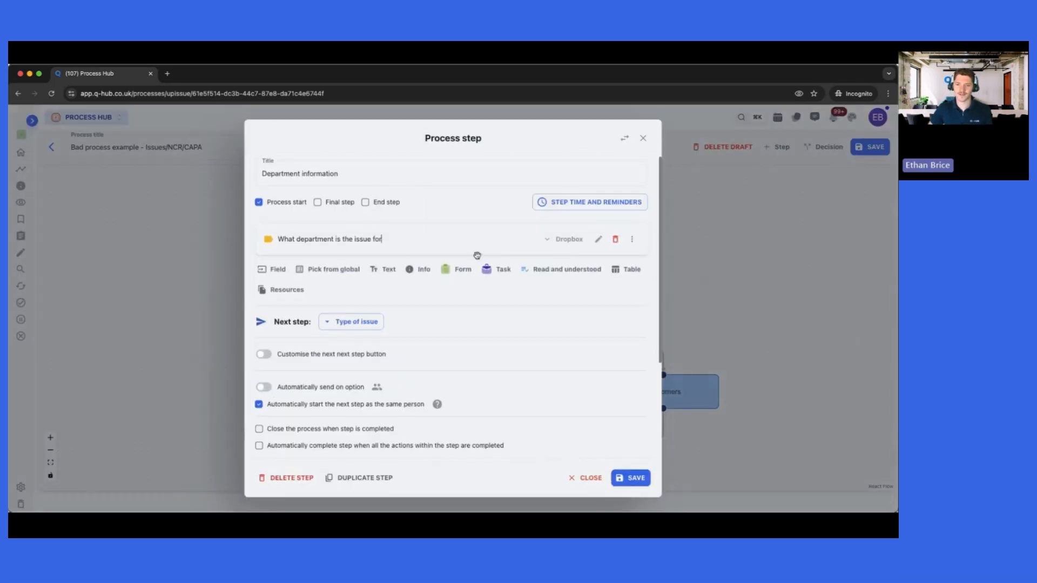
click(596, 240)
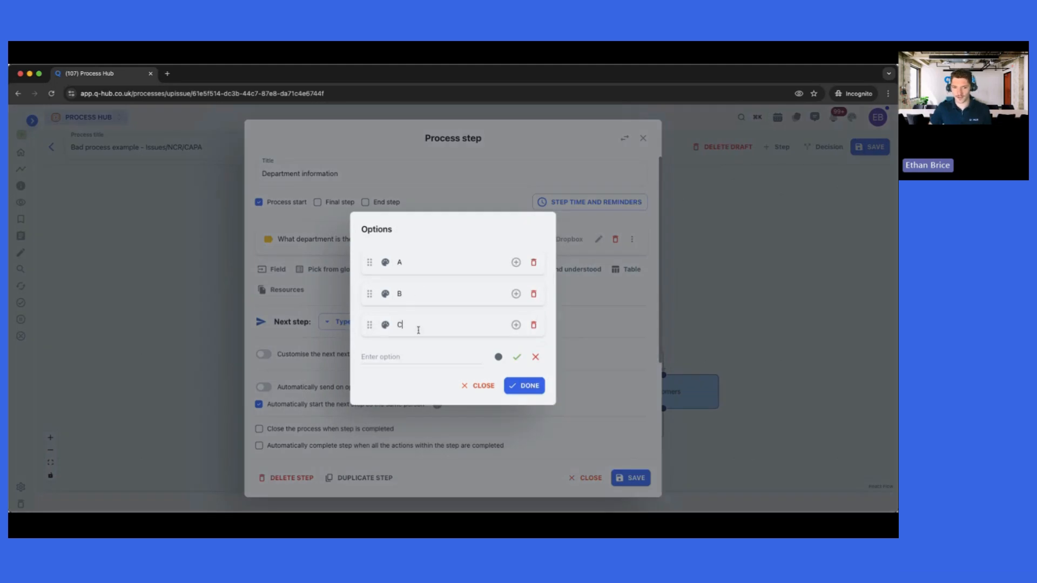
click(479, 386)
click(575, 479)
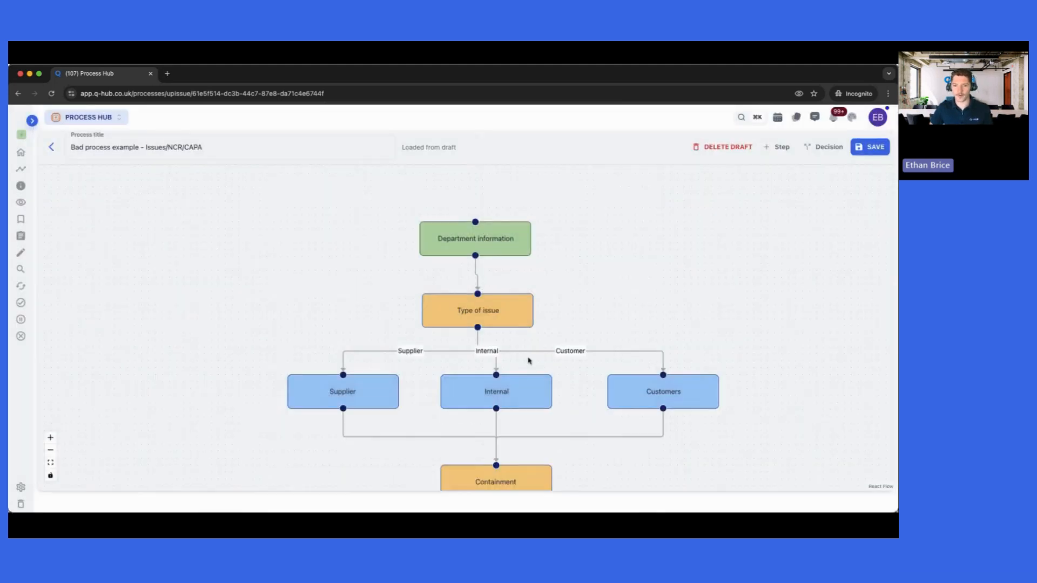
- Examine the target steps and option descriptions of the Type of issue decision, then close it without changes
scroll(529, 360, down, 2)
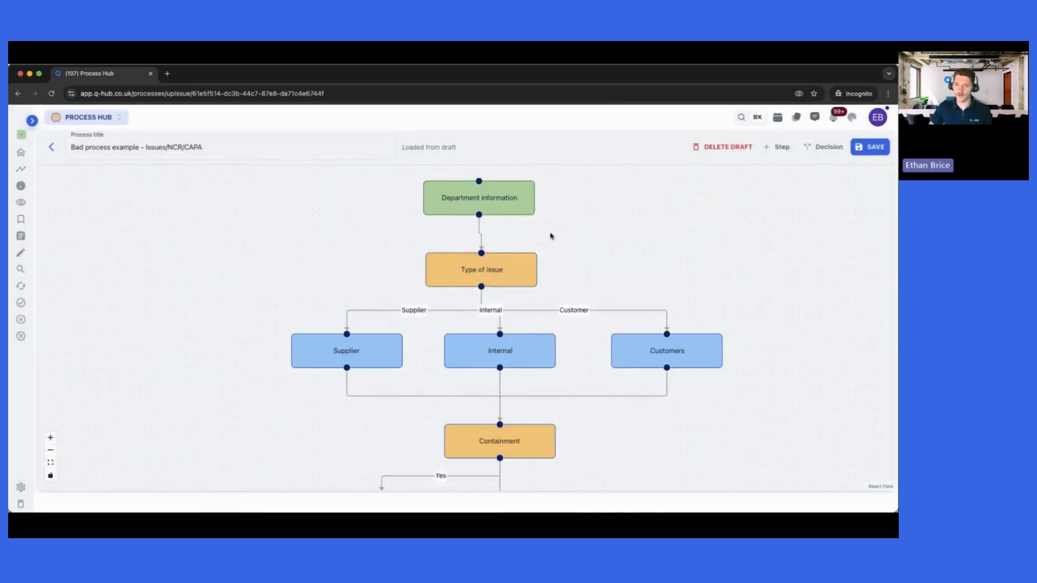
click(529, 267)
click(431, 261)
click(434, 297)
click(420, 260)
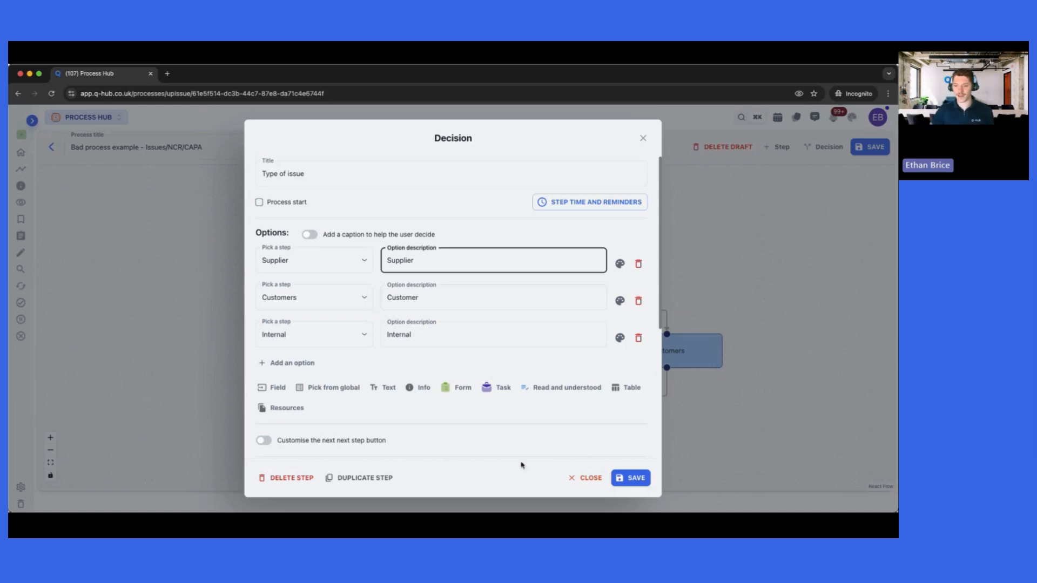
click(586, 477)
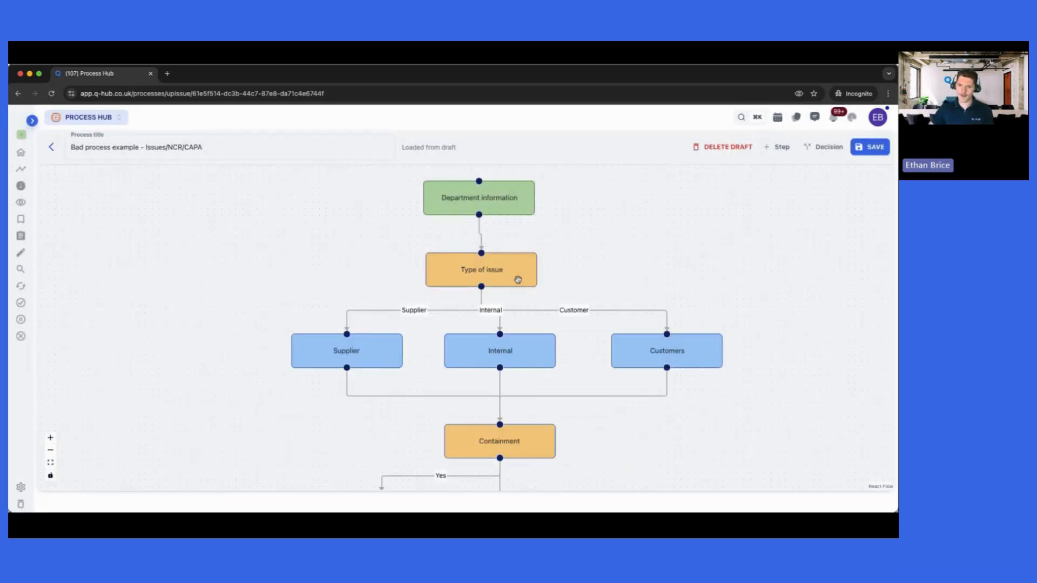
- Rearrange the flow chart by moving Supplier further left, Internal slightly left to sit between its neighbours, and Type of issue slightly up
scroll(511, 247, down, 2)
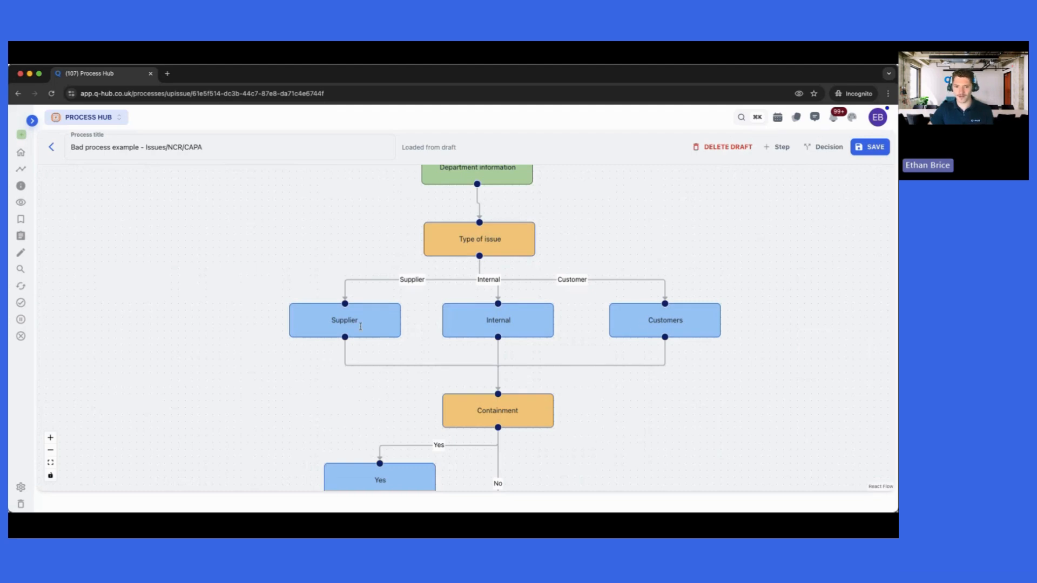
drag(393, 323, 351, 323)
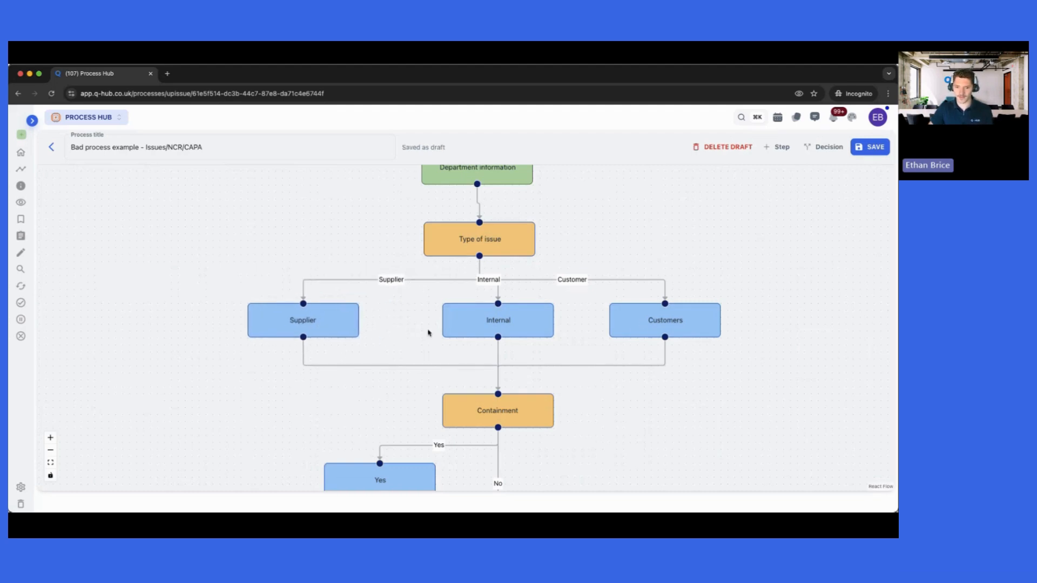
drag(445, 328, 431, 327)
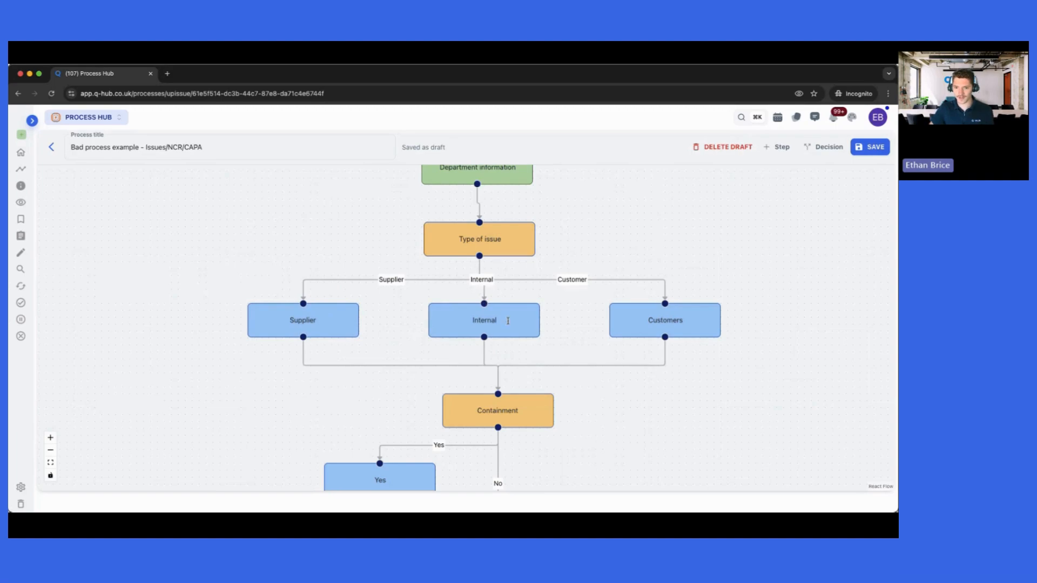
drag(589, 337, 604, 318)
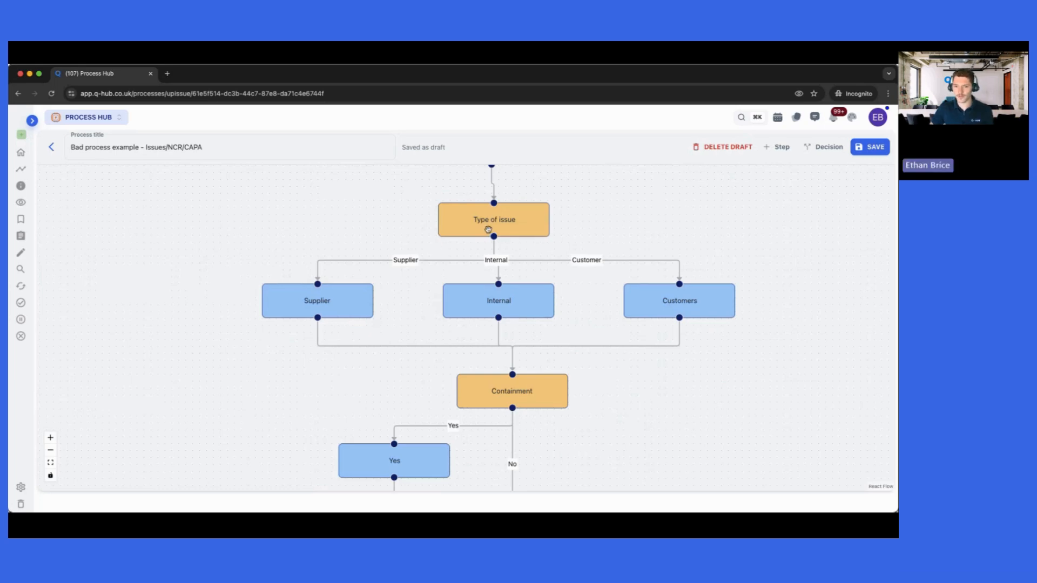
drag(469, 233, 467, 222)
drag(601, 211, 605, 230)
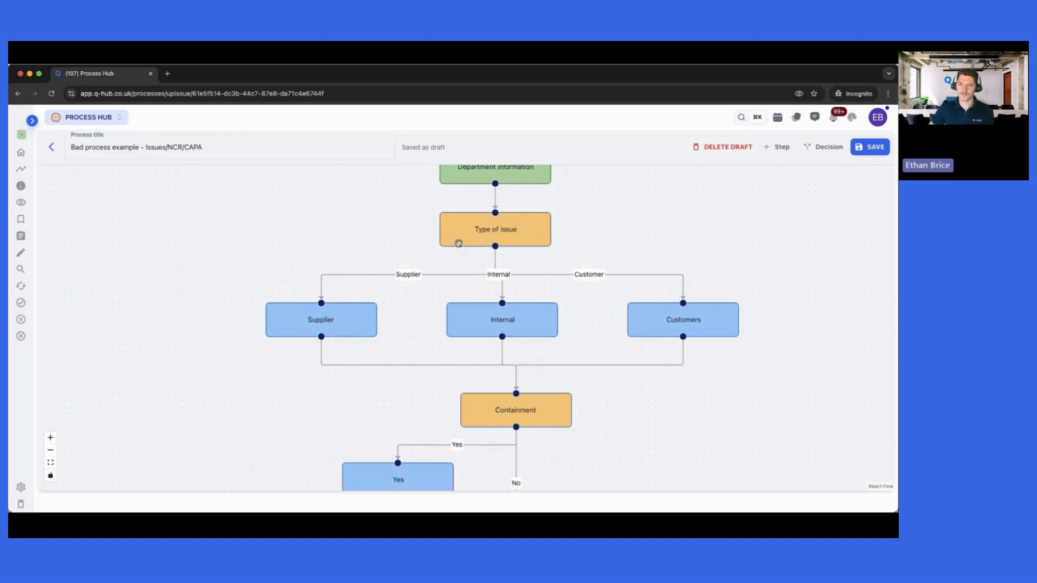
- Recheck the department field in Department information and the three options of the Type of issue decision
click(538, 180)
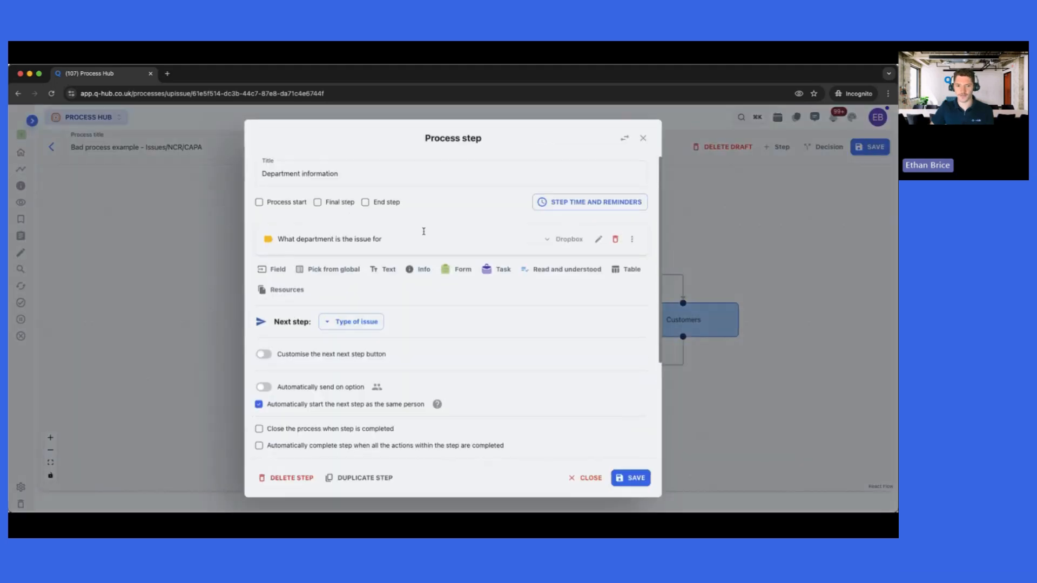
click(631, 494)
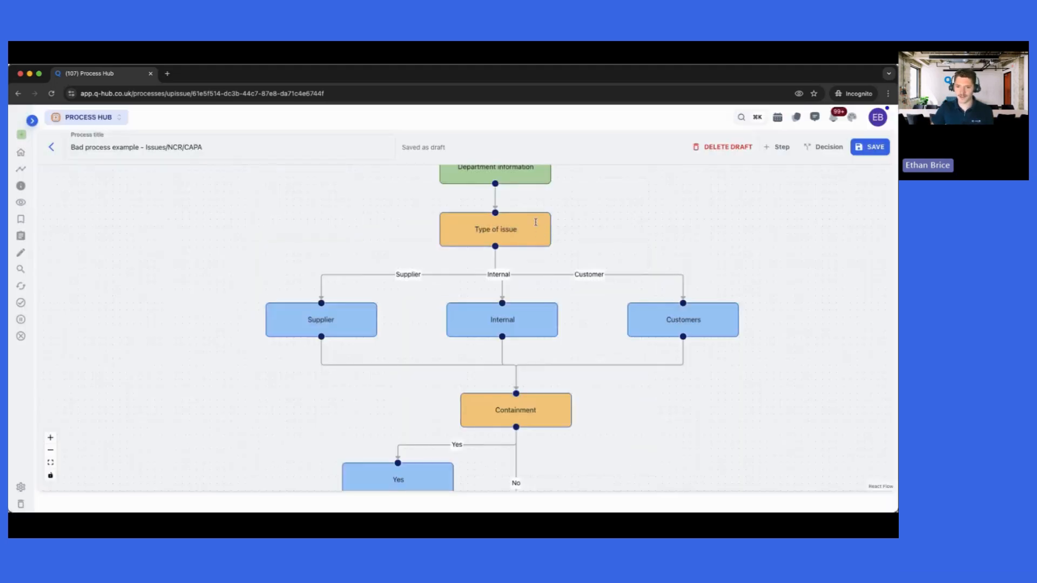
click(523, 236)
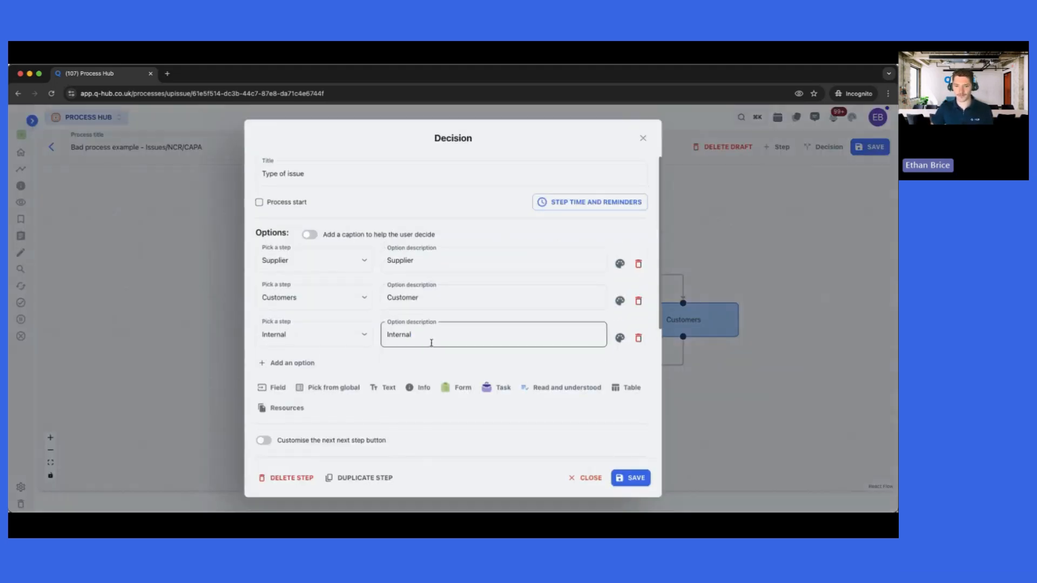
click(633, 478)
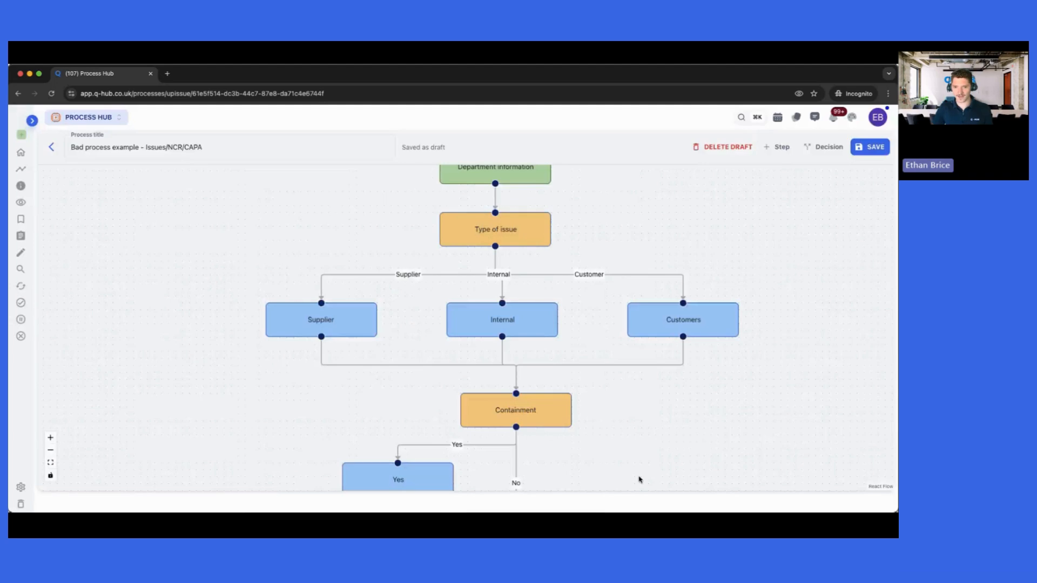
- Review the Supplier step's fields, including the "Select the product" data set and the "Defect type" tickbox options
click(347, 326)
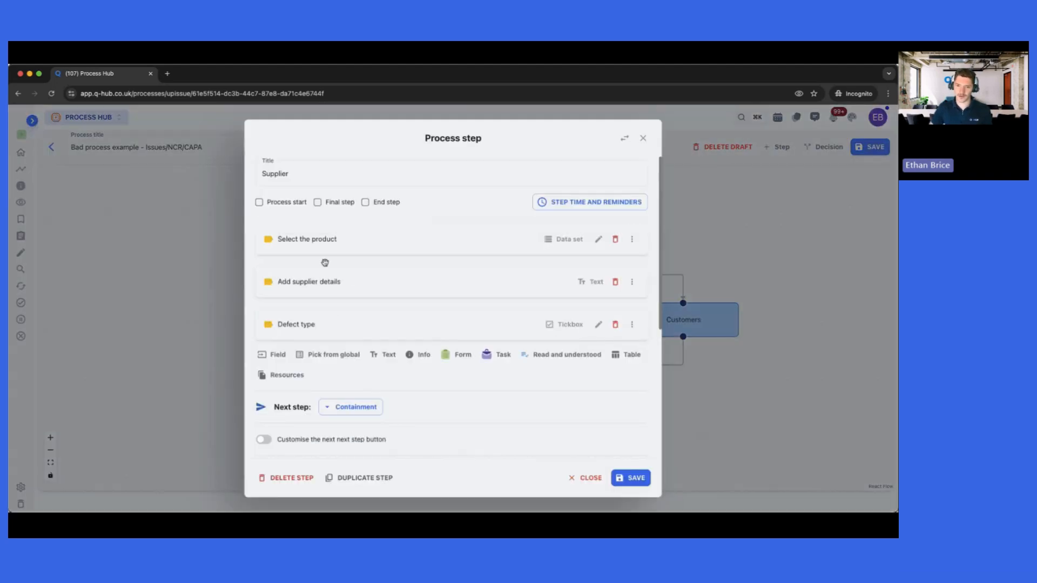
click(597, 239)
click(606, 270)
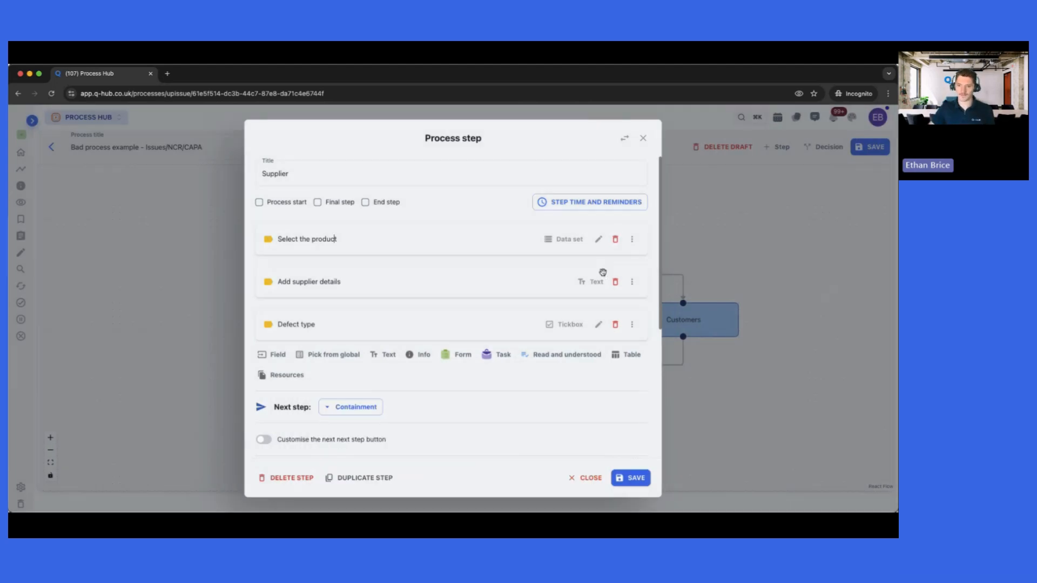
click(597, 324)
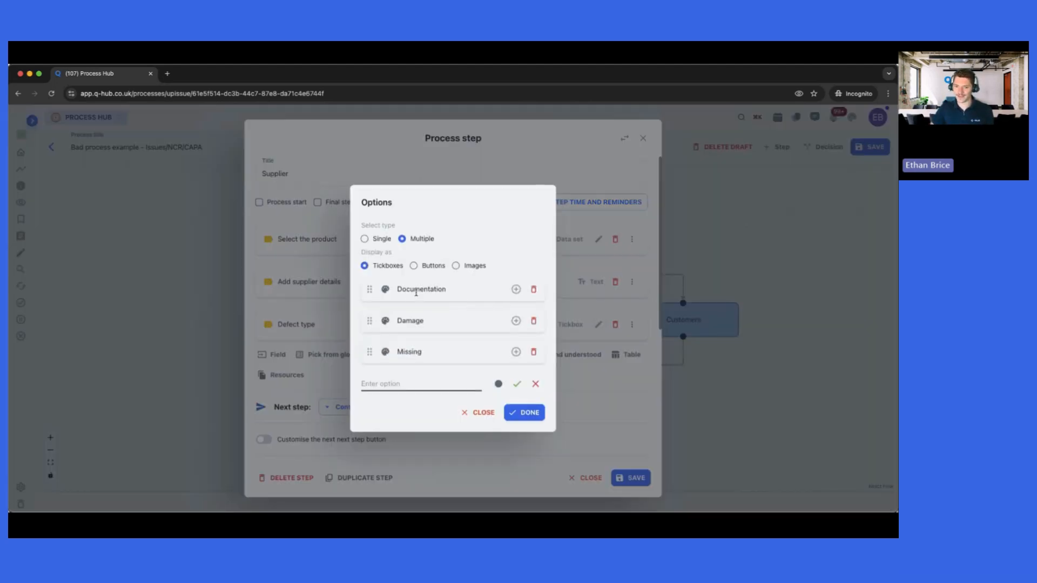
click(482, 413)
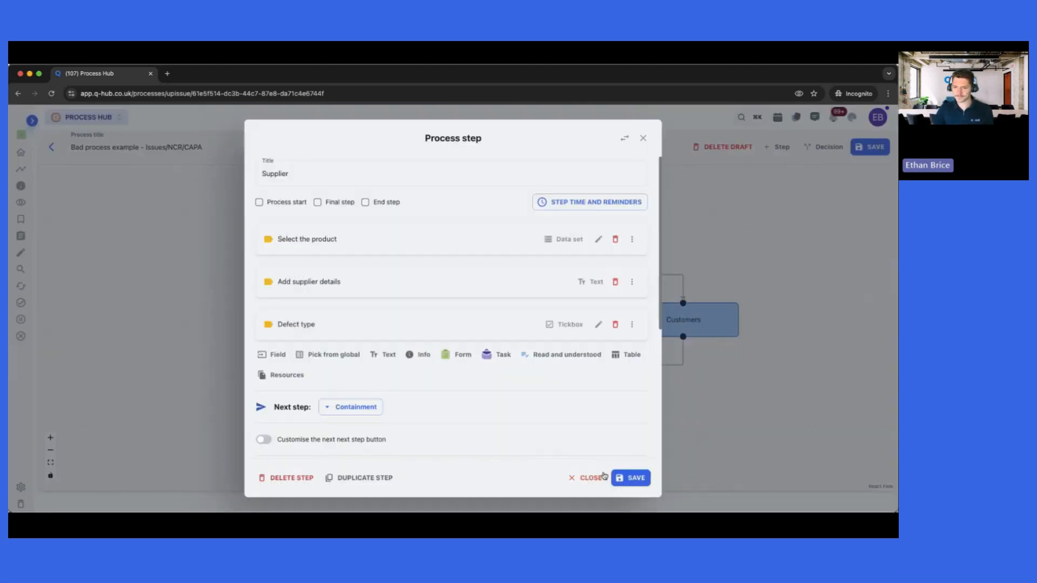
click(584, 479)
- Review the Customers step's fields, focusing on the wording of "Select any products effected"
scroll(609, 401, down, 2)
click(618, 297)
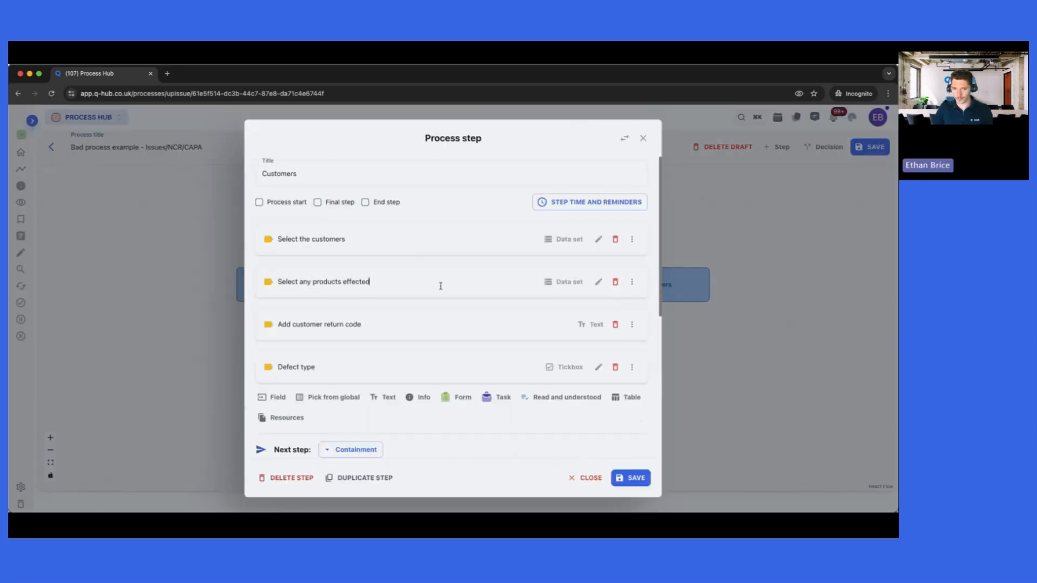
triple_click(286, 284)
click(471, 286)
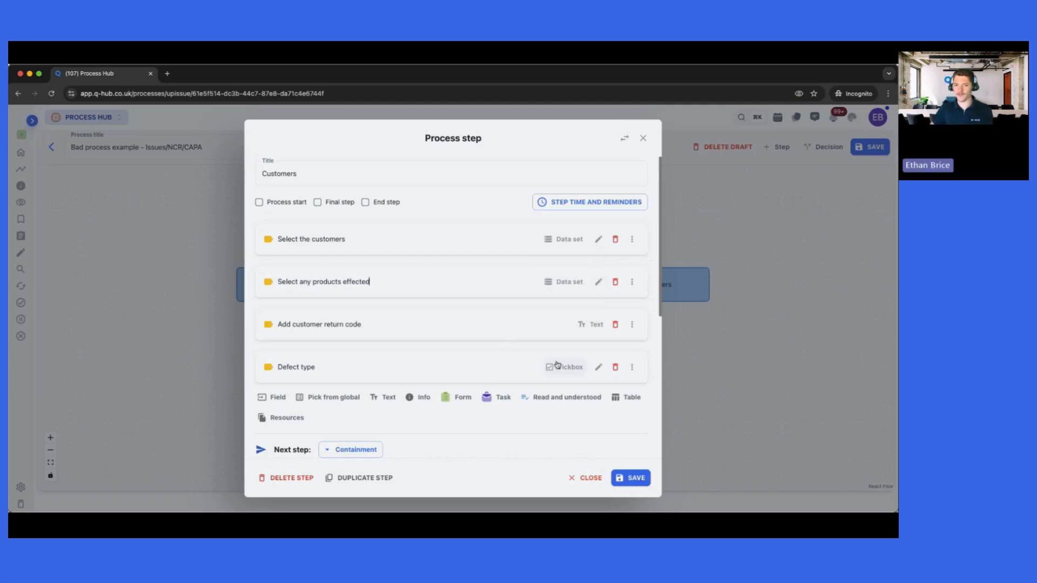
mouse_move(395, 295)
mouse_down()
mouse_move(415, 294)
mouse_move(400, 292)
mouse_up()
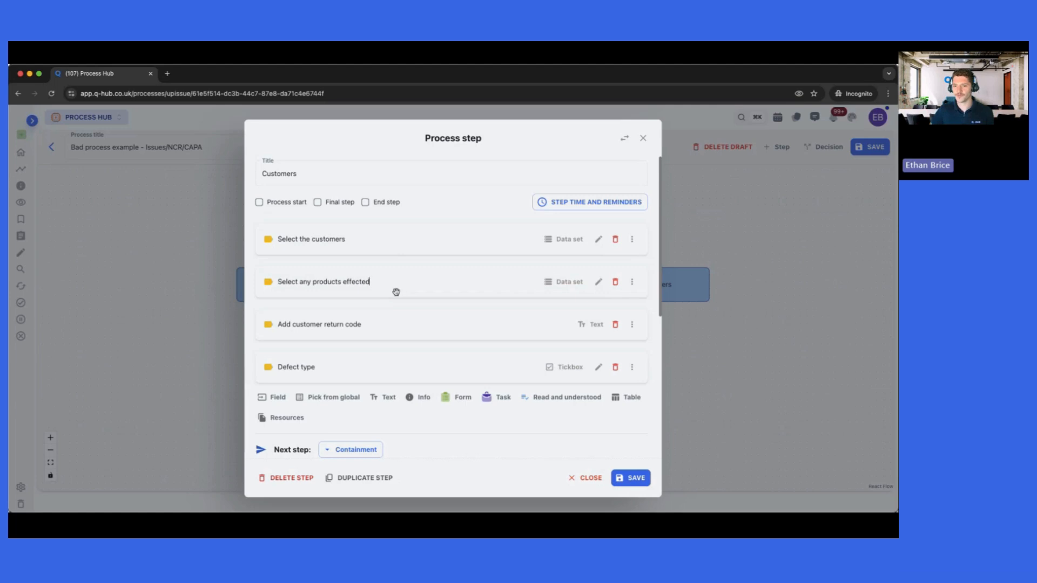
drag(388, 281, 308, 277)
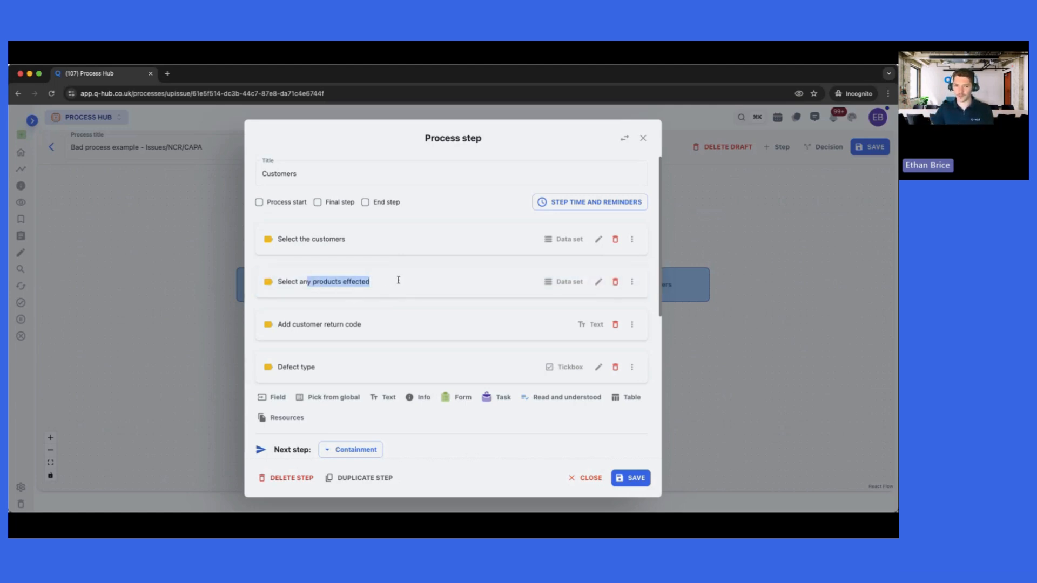
click(344, 283)
click(585, 477)
- Compare the wording of the Supplier step's product field, close the step and view the flow down to Investigation
click(295, 286)
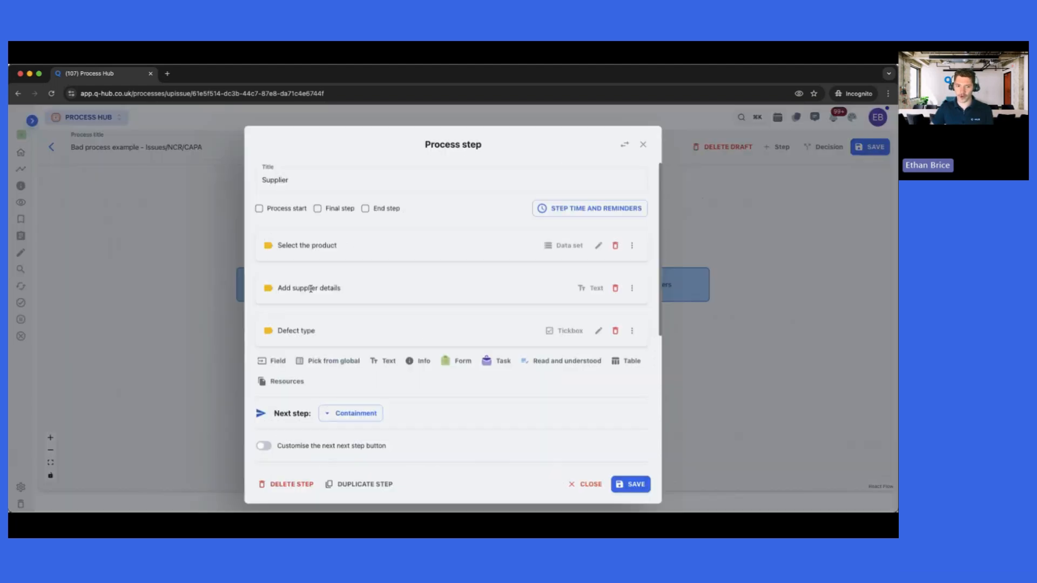
drag(361, 246, 355, 251)
click(587, 477)
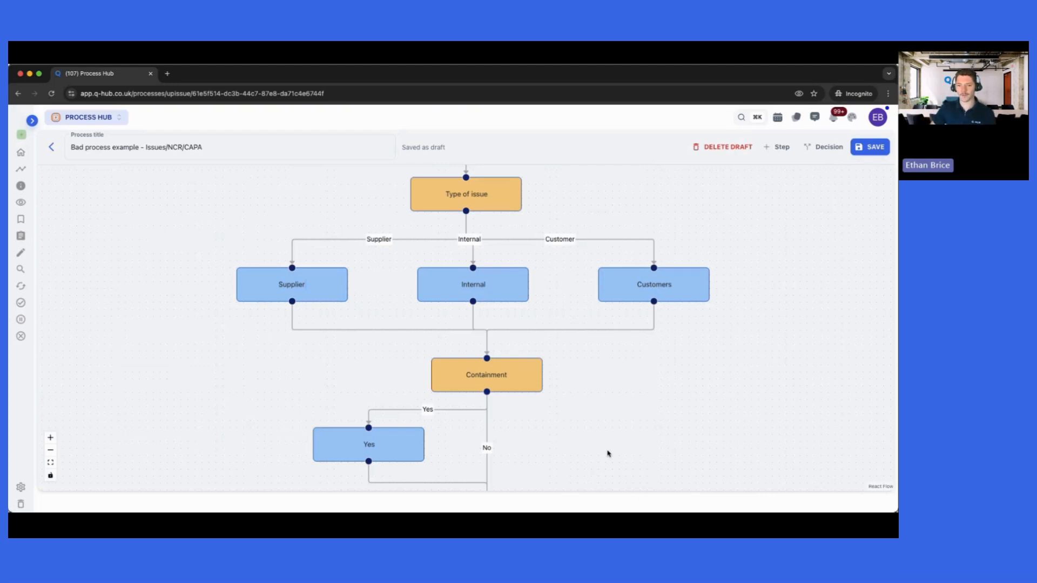
scroll(596, 480, down, 3)
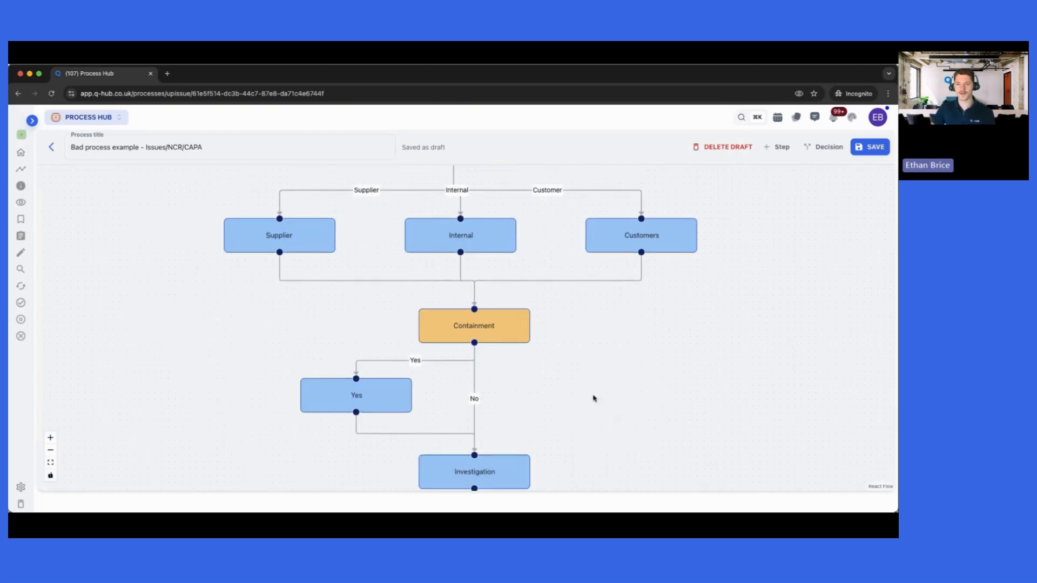
- Review the Containment decision's two options and the steps they lead to, then close the decision
scroll(581, 372, down, 1)
click(495, 321)
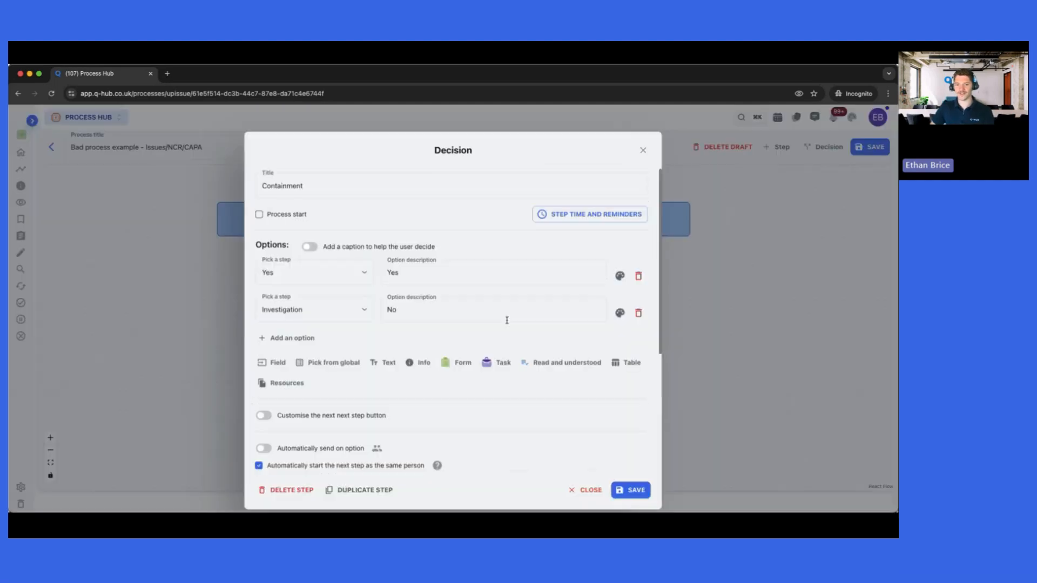
click(416, 259)
click(419, 297)
click(587, 478)
- Review the Yes step's "Describe containment actions" and "Date actions complete" fields, and close the step
scroll(571, 358, down, 2)
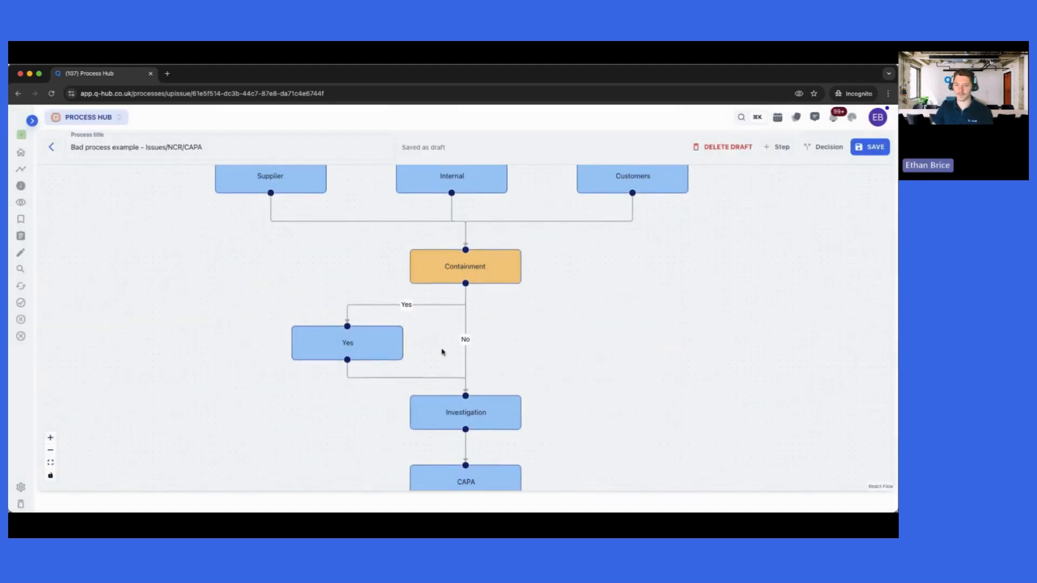
scroll(443, 349, down, 1)
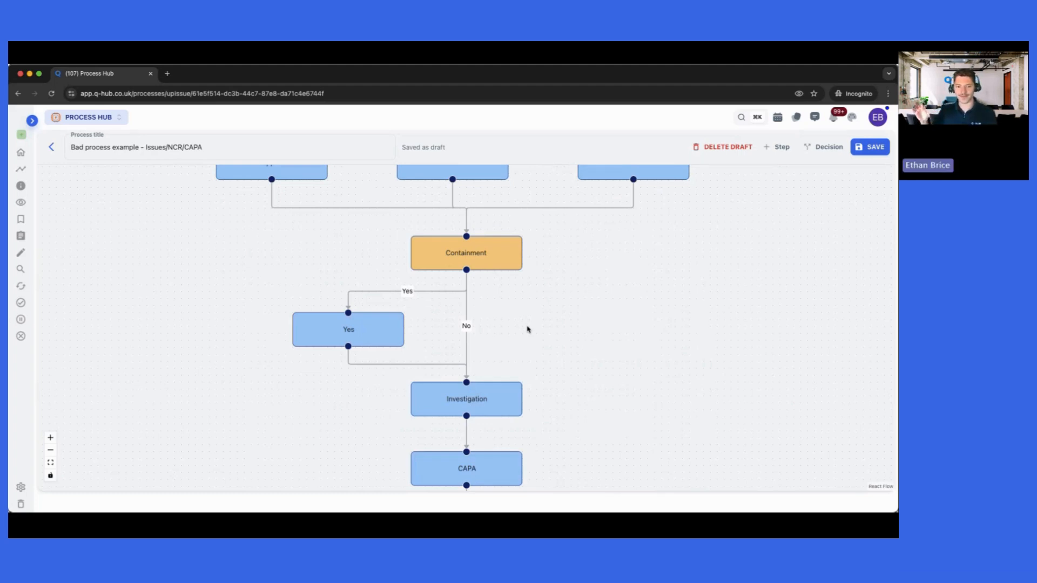
click(350, 329)
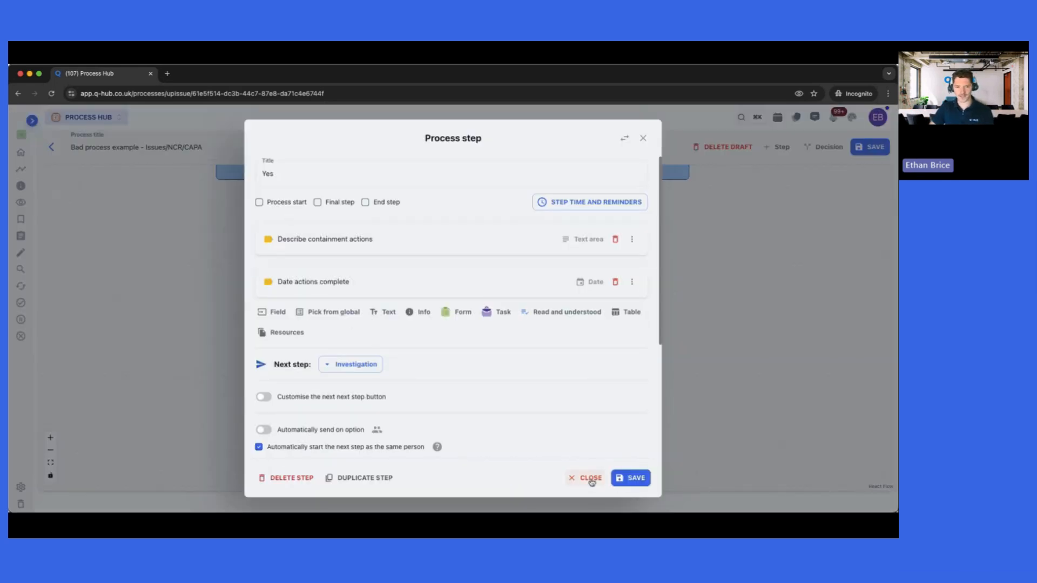
click(582, 478)
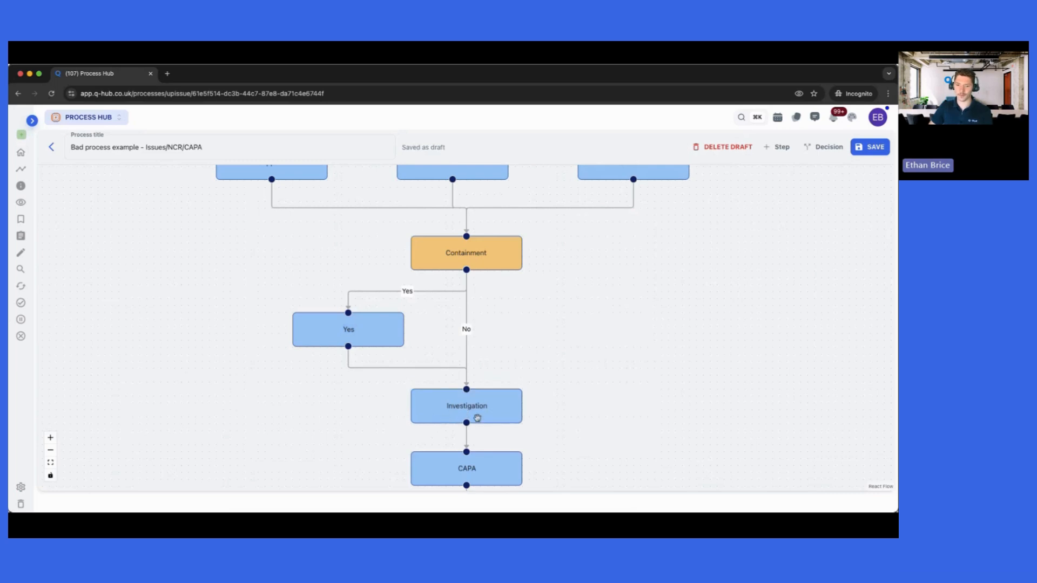
scroll(525, 340, up, 1)
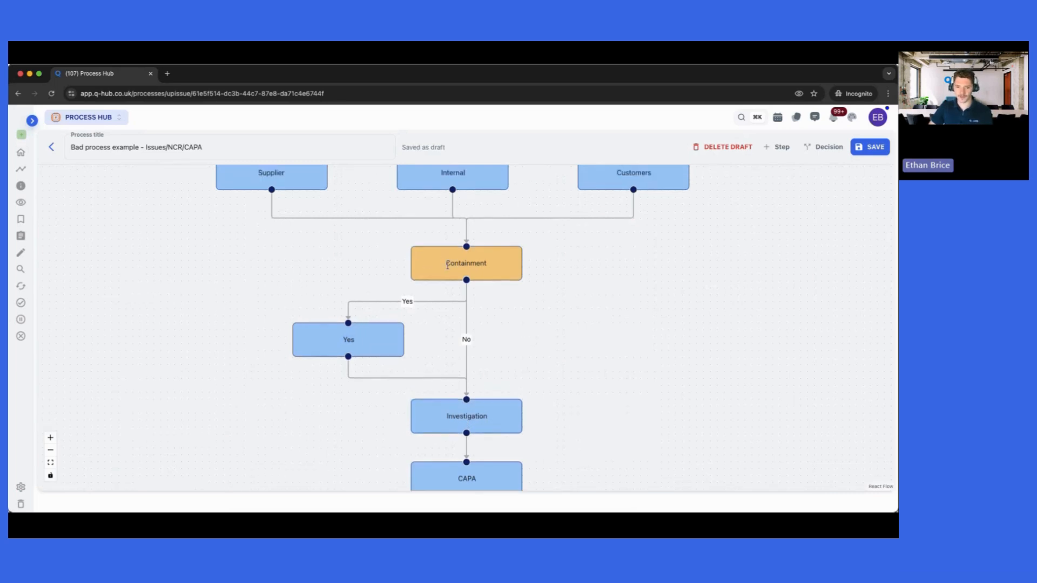
click(376, 338)
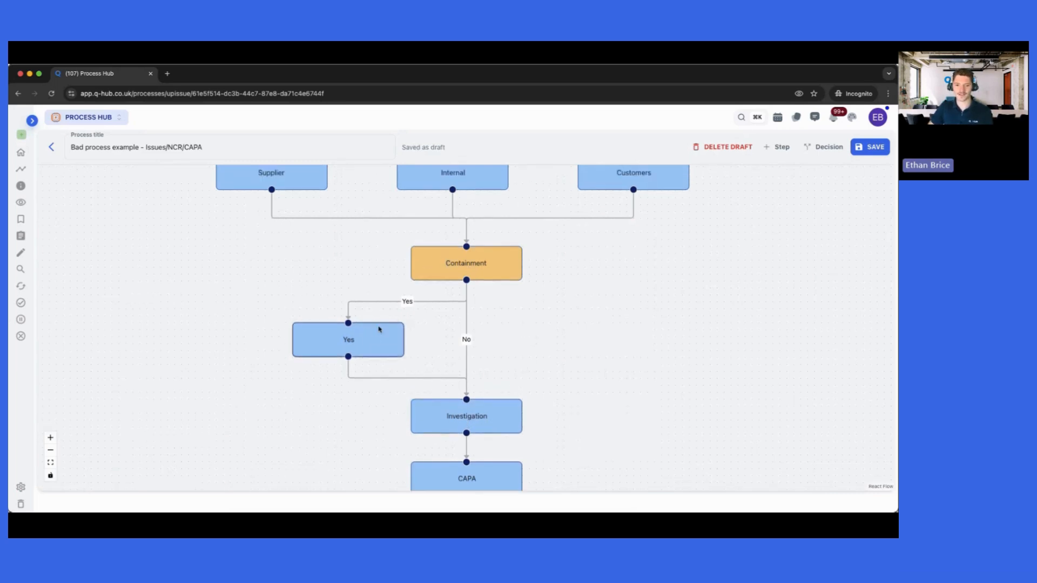
drag(389, 239, 279, 232)
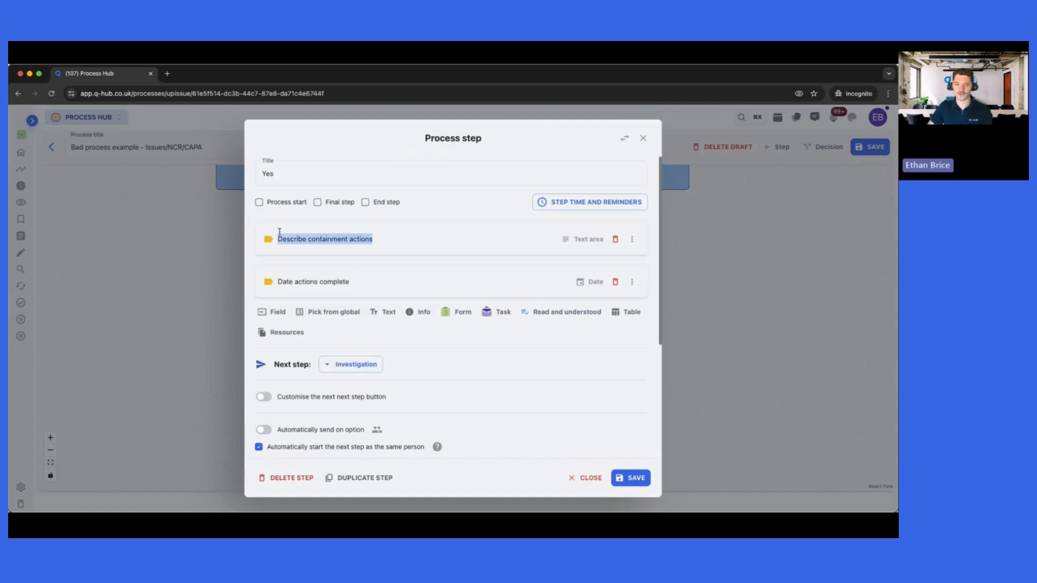
click(384, 278)
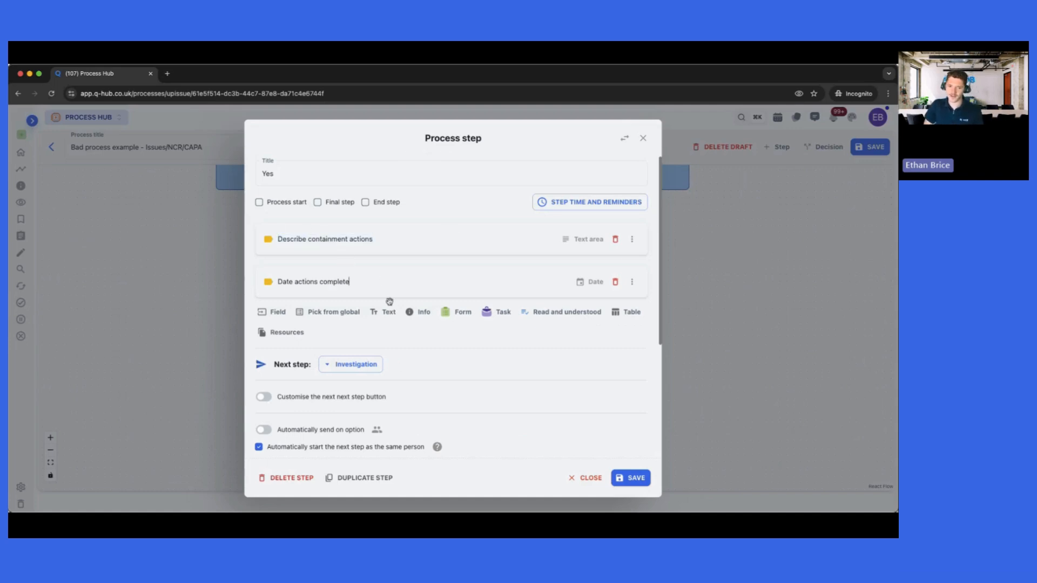
click(584, 478)
- Review the Investigation step's fields, including the 8D Investigation Report Form and "Attach evidence", and close the step
scroll(569, 356, down, 5)
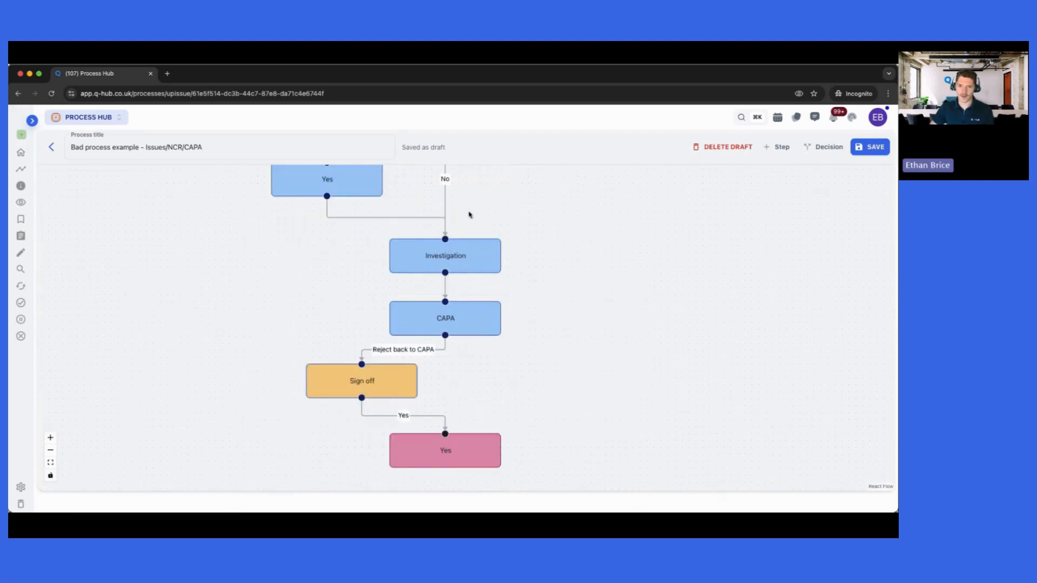
scroll(468, 205, up, 1)
click(480, 281)
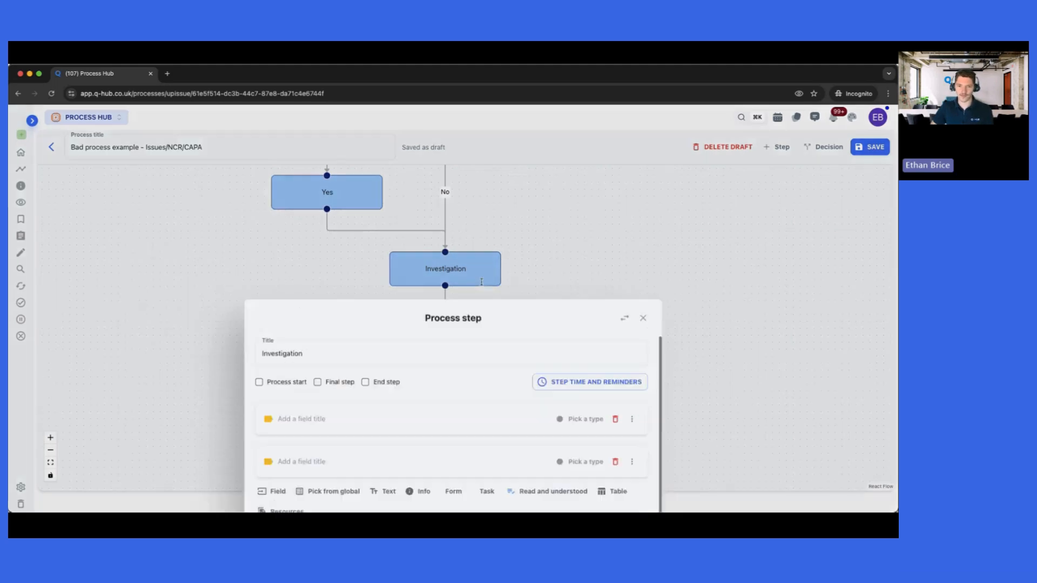
scroll(499, 389, down, 2)
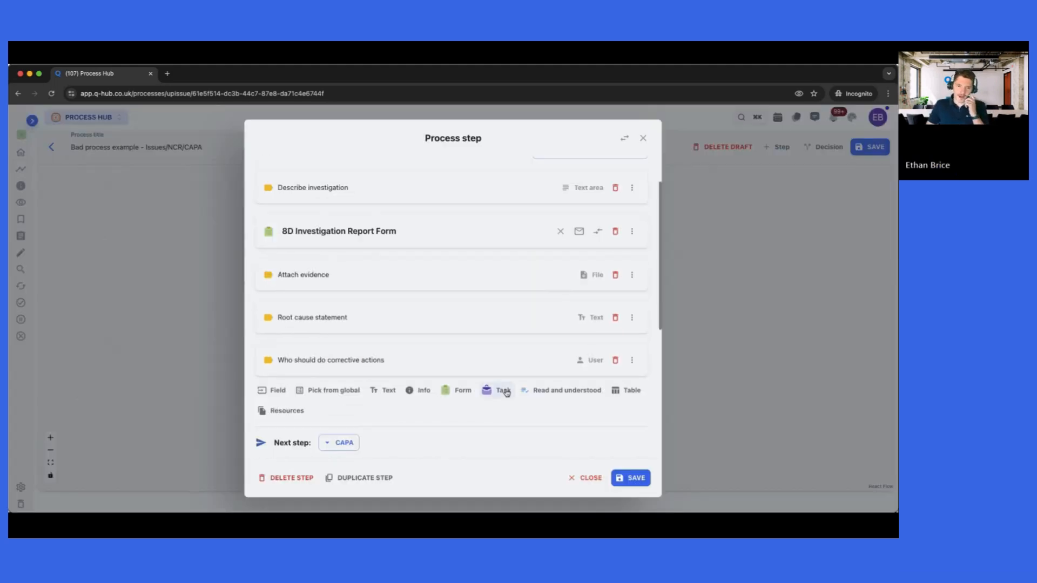
scroll(399, 243, up, 1)
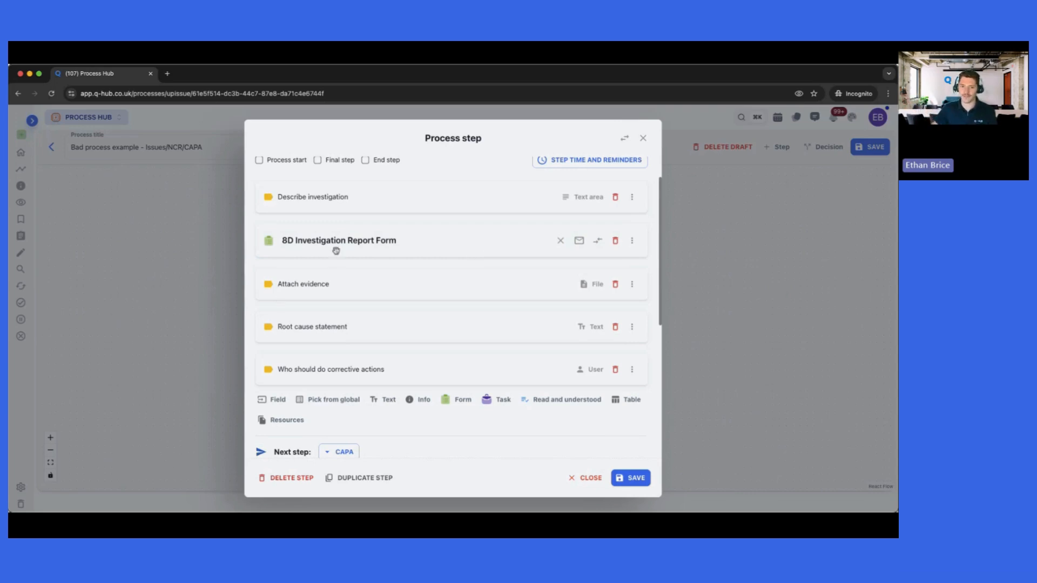
drag(316, 285, 333, 286)
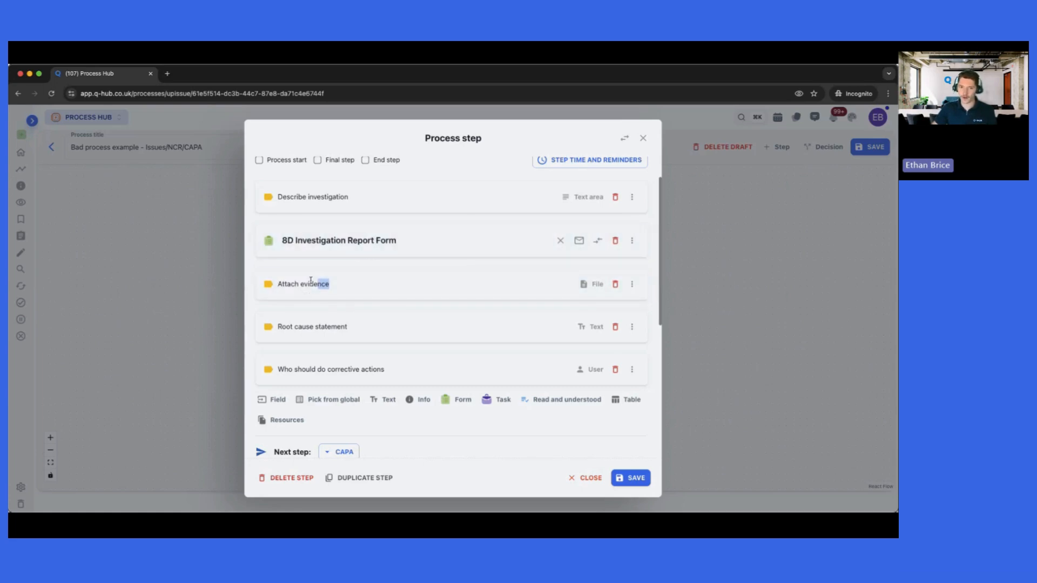
scroll(405, 268, down, 1)
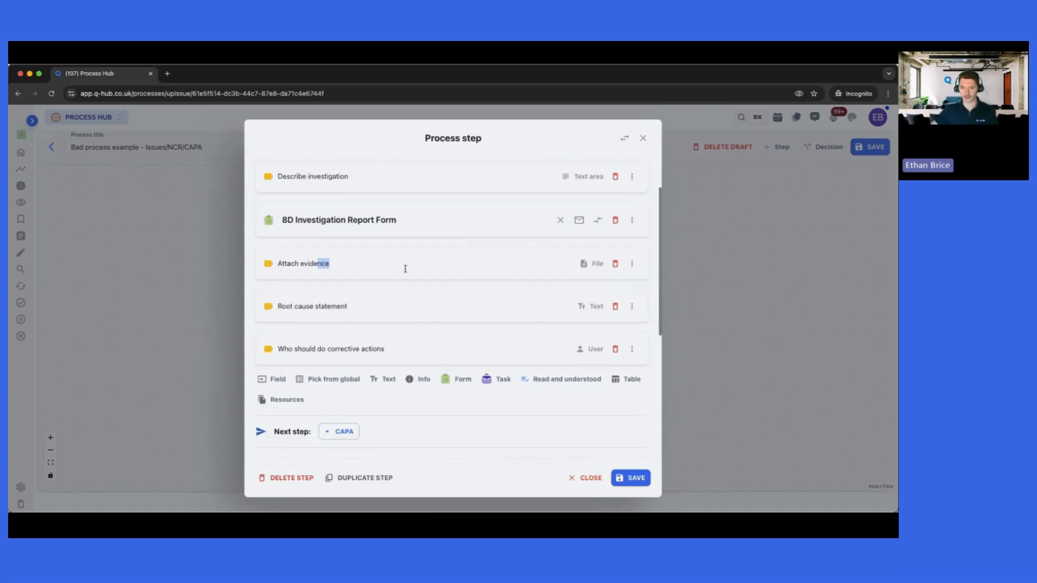
click(586, 477)
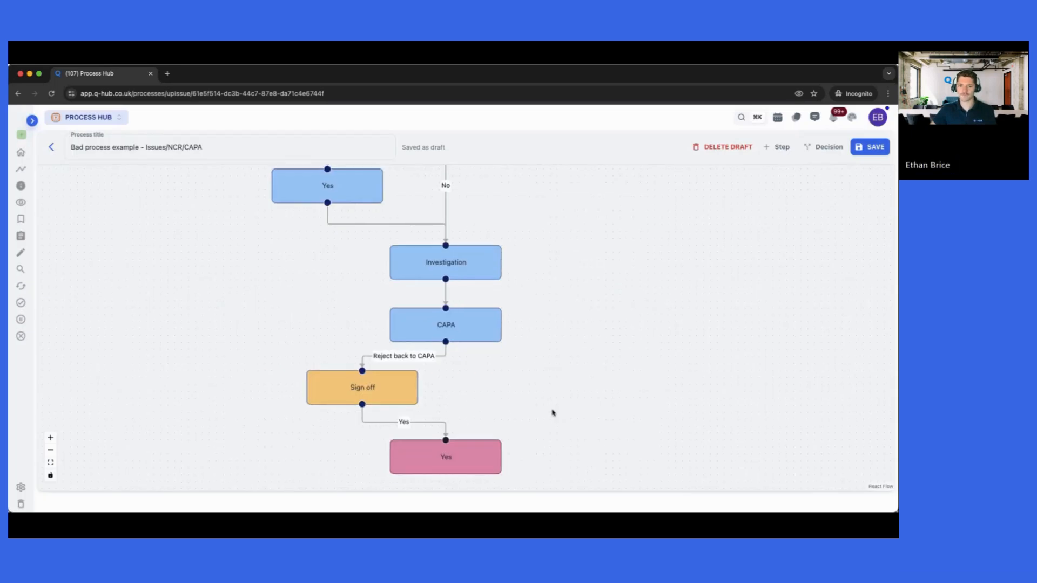
- Review the CAPA step's description and completed date fields and its completion settings, and close the step
scroll(540, 378, down, 3)
click(464, 232)
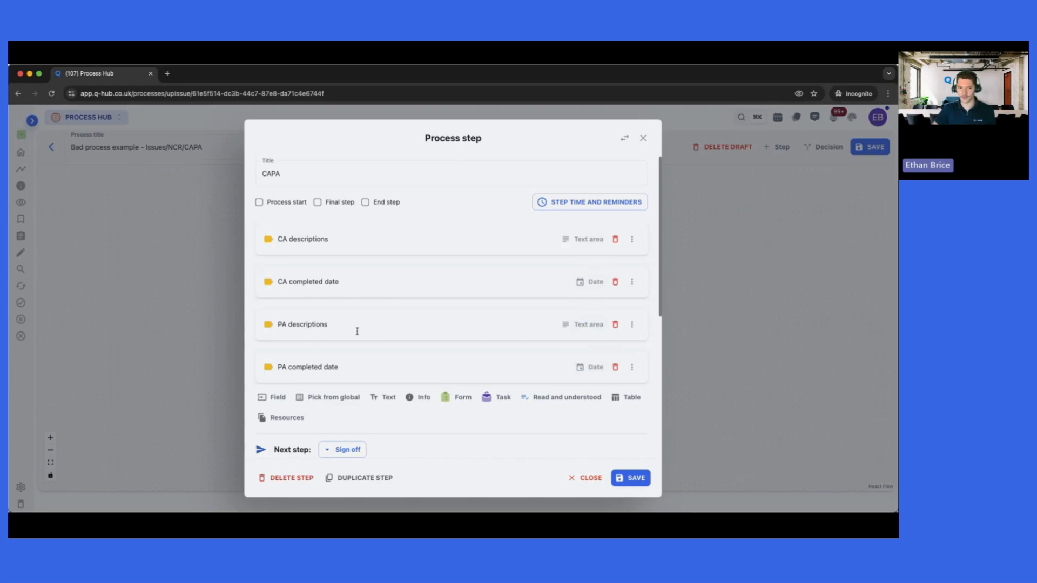
scroll(562, 373, down, 5)
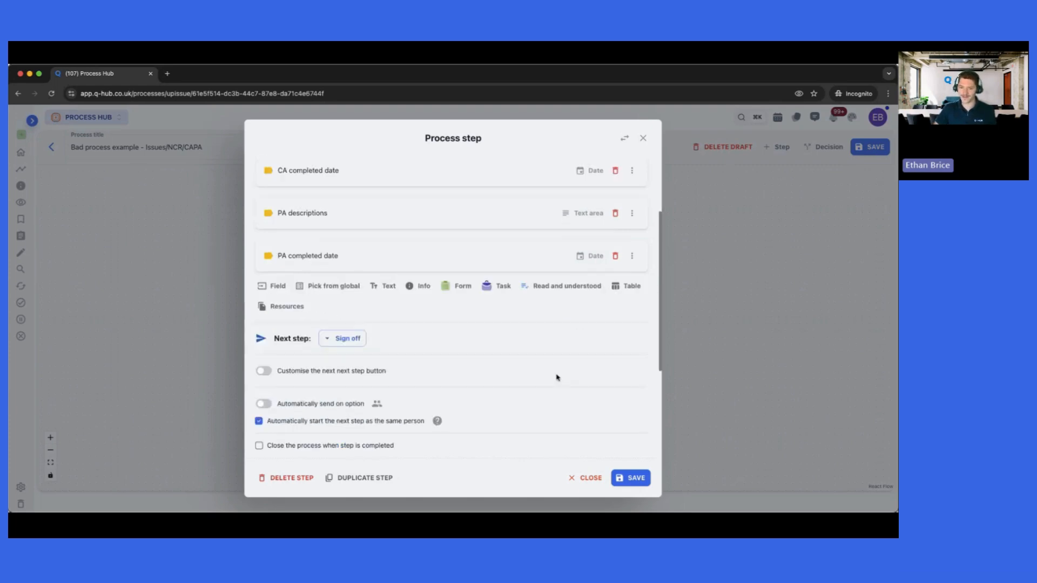
scroll(570, 356, up, 5)
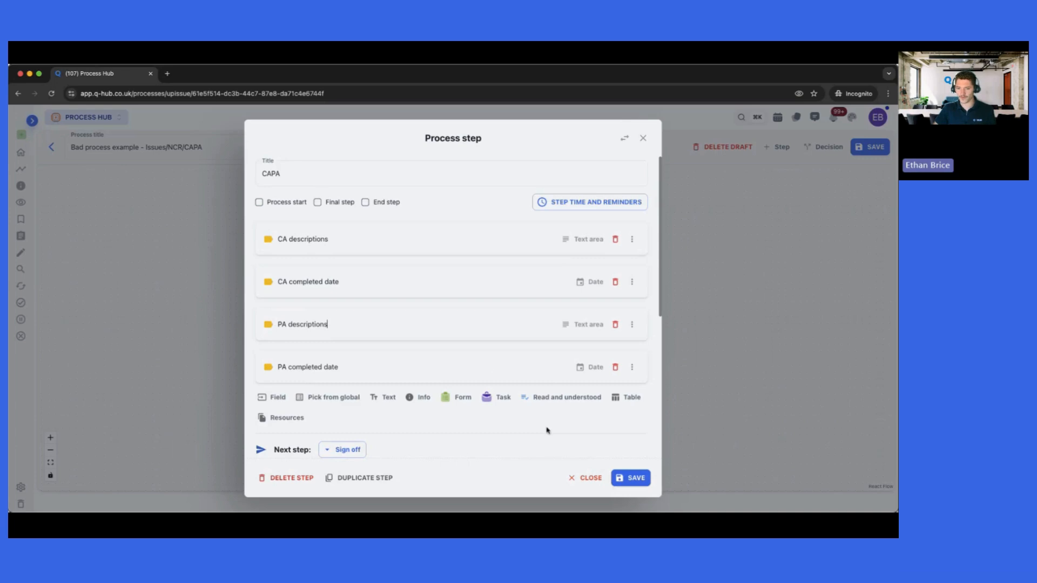
scroll(544, 419, down, 10)
scroll(561, 421, down, 1)
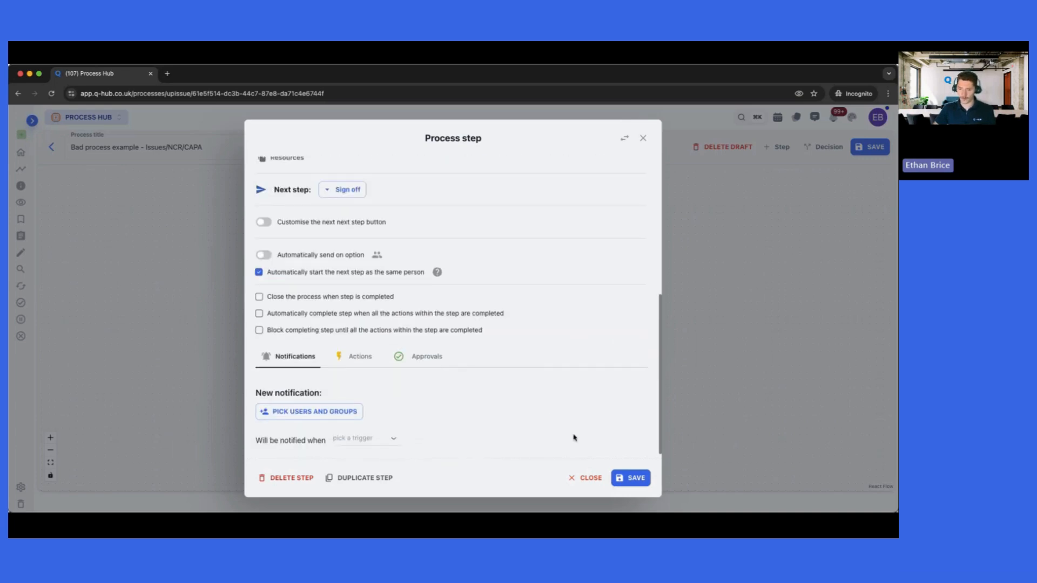
click(588, 478)
- Review the Sign off decision's title and its approval and rejection options, and close the decision
click(421, 287)
click(290, 172)
click(396, 250)
click(470, 299)
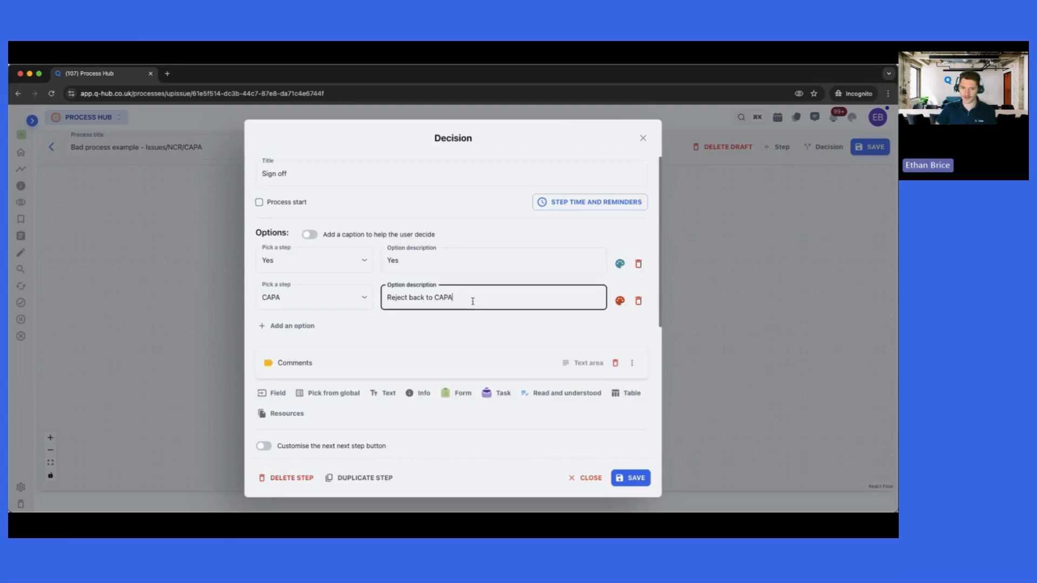
click(585, 478)
- Retitle the final step "Sign off", check its name, date and signature fields, and save the step
scroll(508, 367, down, 2)
click(494, 336)
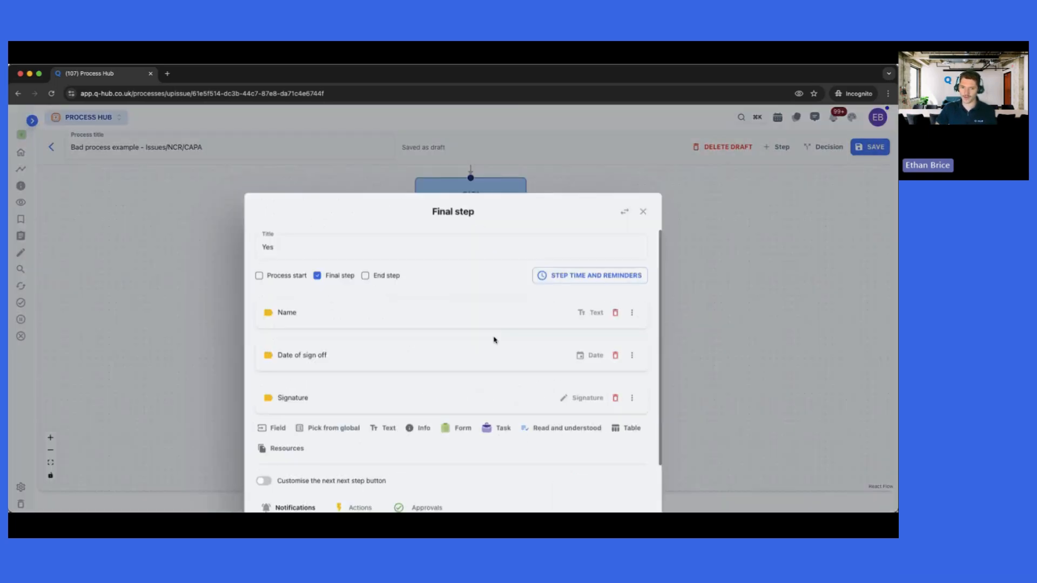
click(336, 175)
double_click(336, 174)
text(S)
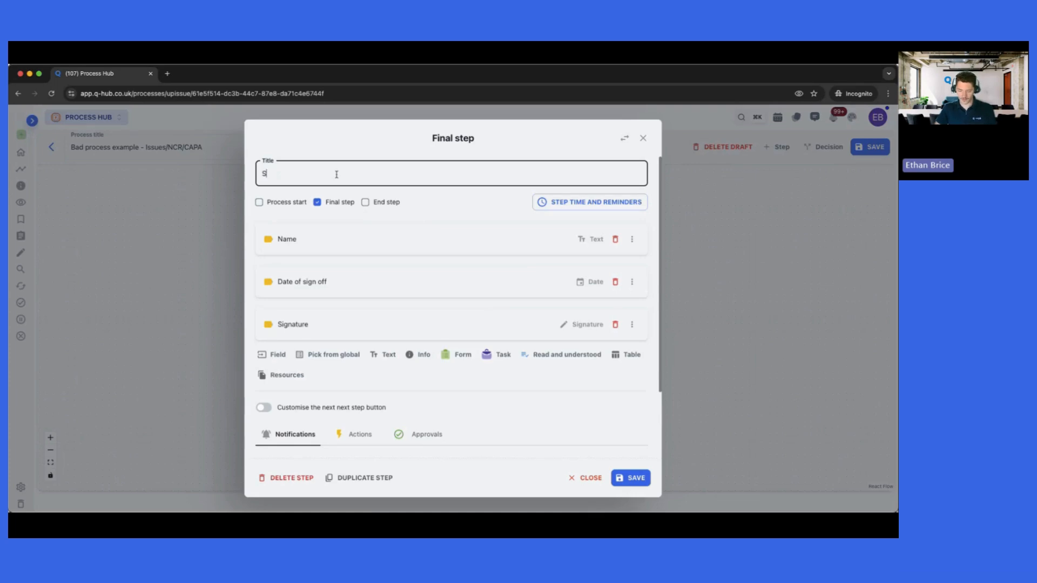
text(ign off)
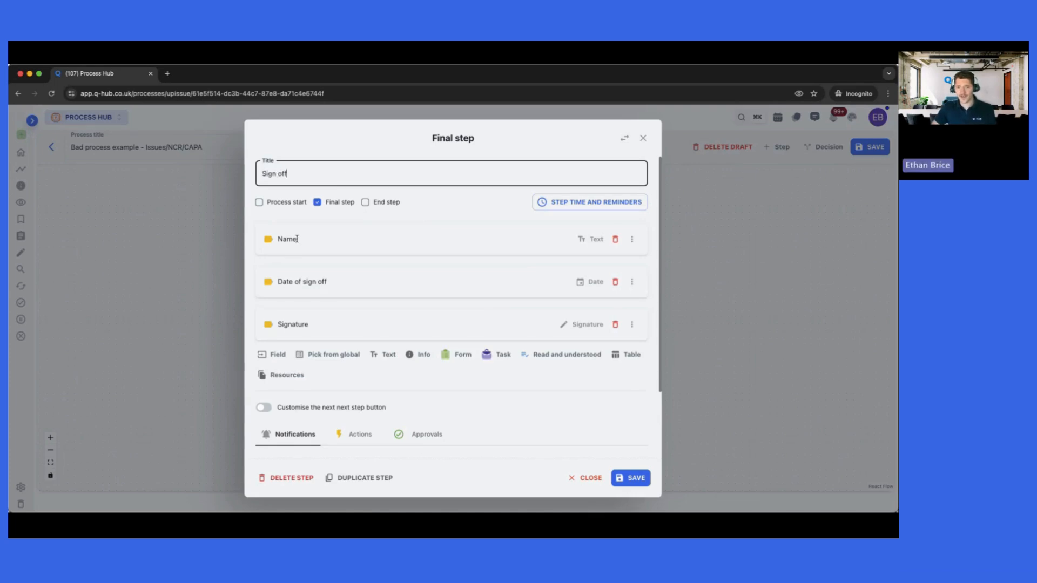
click(345, 284)
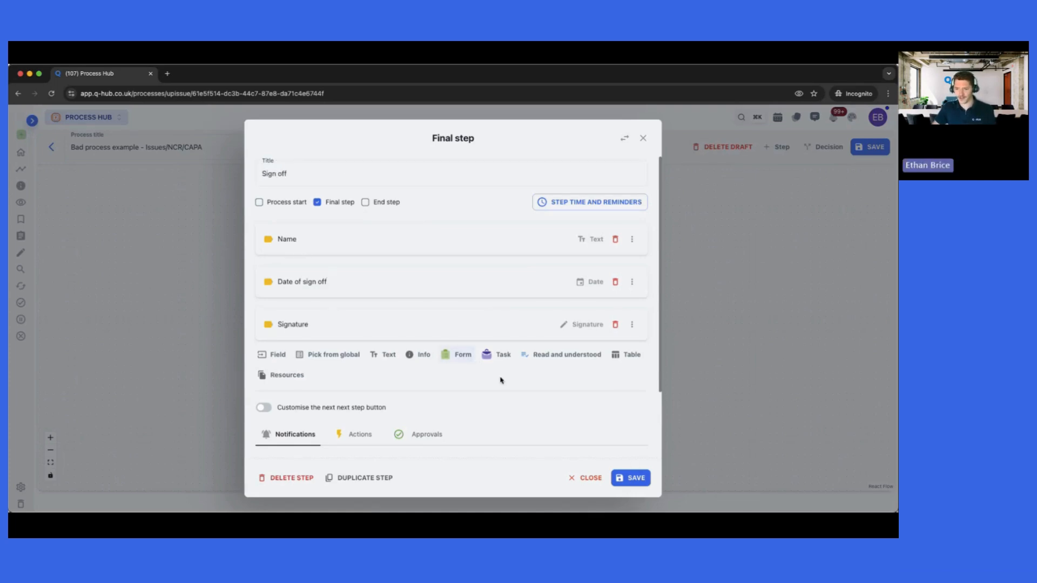
click(631, 478)
- Look over the bad example's flow again, from Department information through the issue types down to CAPA
scroll(586, 335, up, 3)
scroll(567, 303, up, 10)
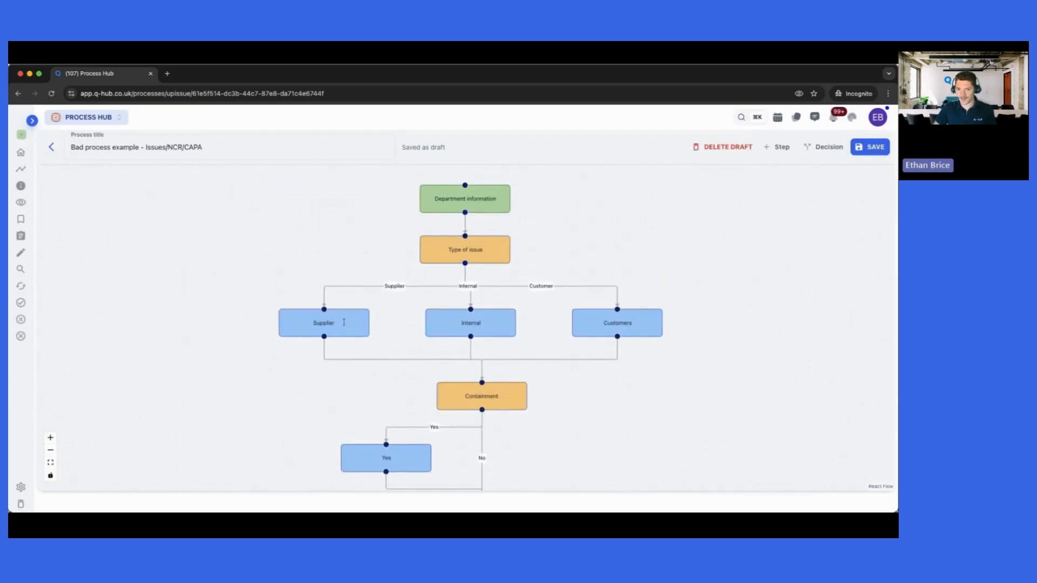
scroll(545, 319, down, 5)
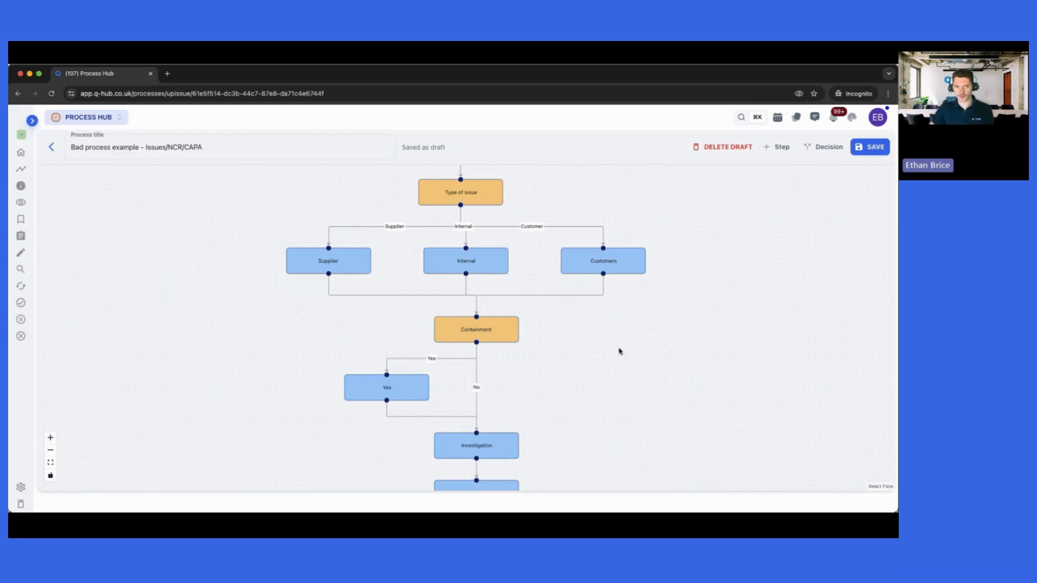
scroll(620, 351, down, 3)
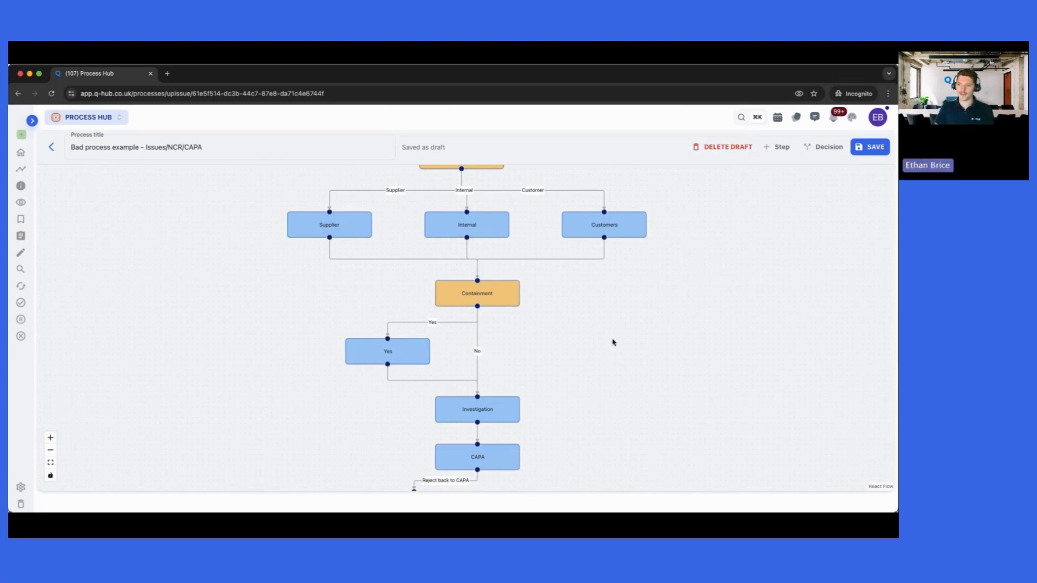
- Leave the bad example, open the "Good example - Issues/NCR/CAPA" process and view its flow chart
click(49, 148)
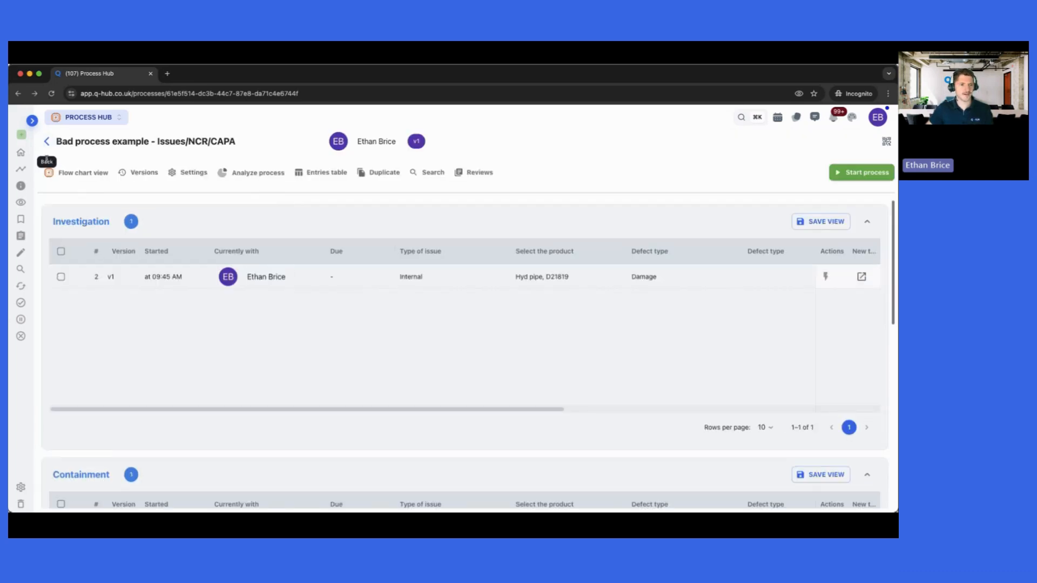
click(21, 225)
click(127, 246)
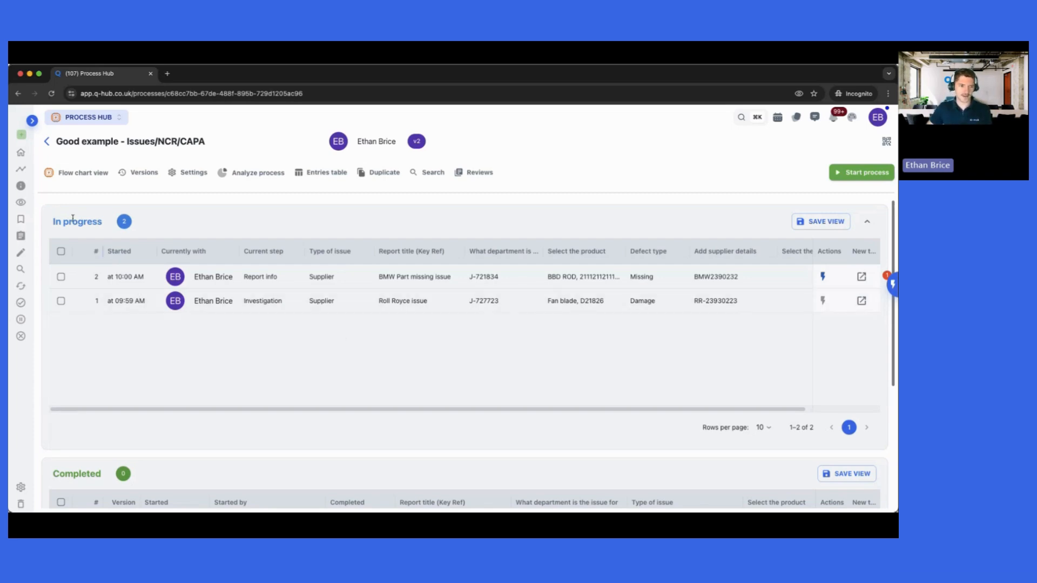
click(77, 174)
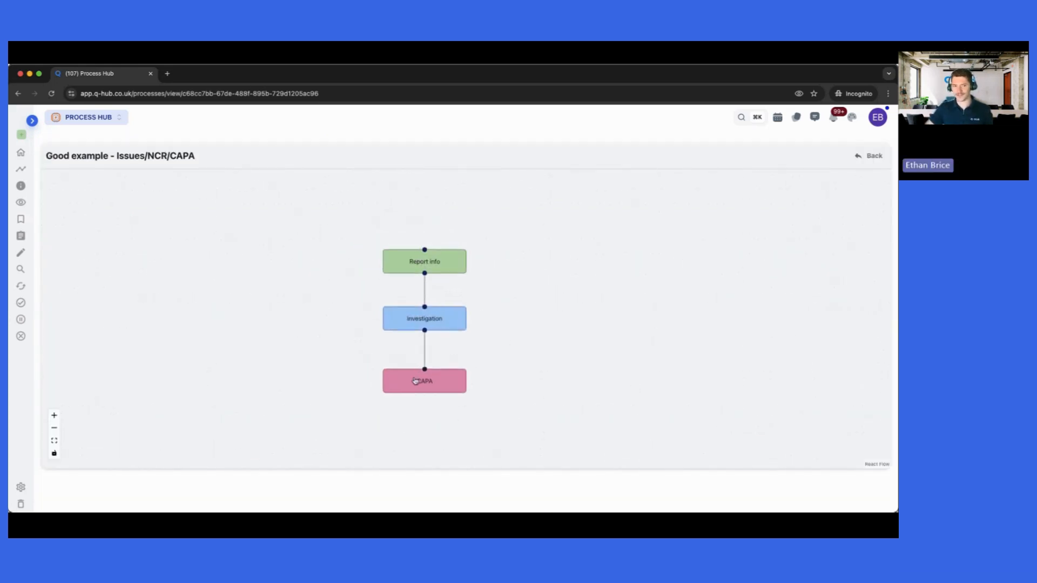
click(864, 157)
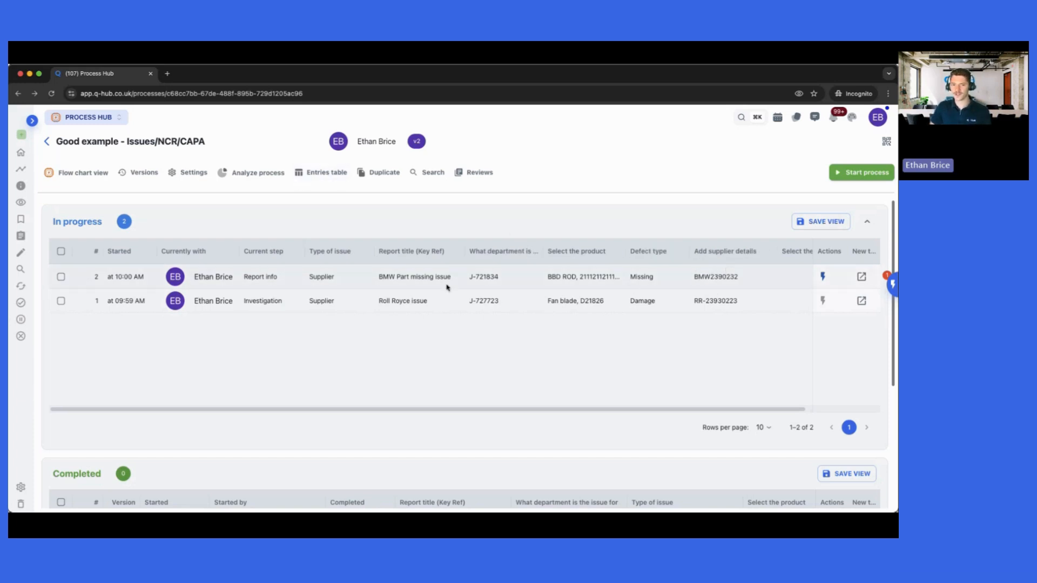
- Open the good example's draft in the flow editor and examine the "Type of issue" options in Report info
click(139, 177)
click(263, 374)
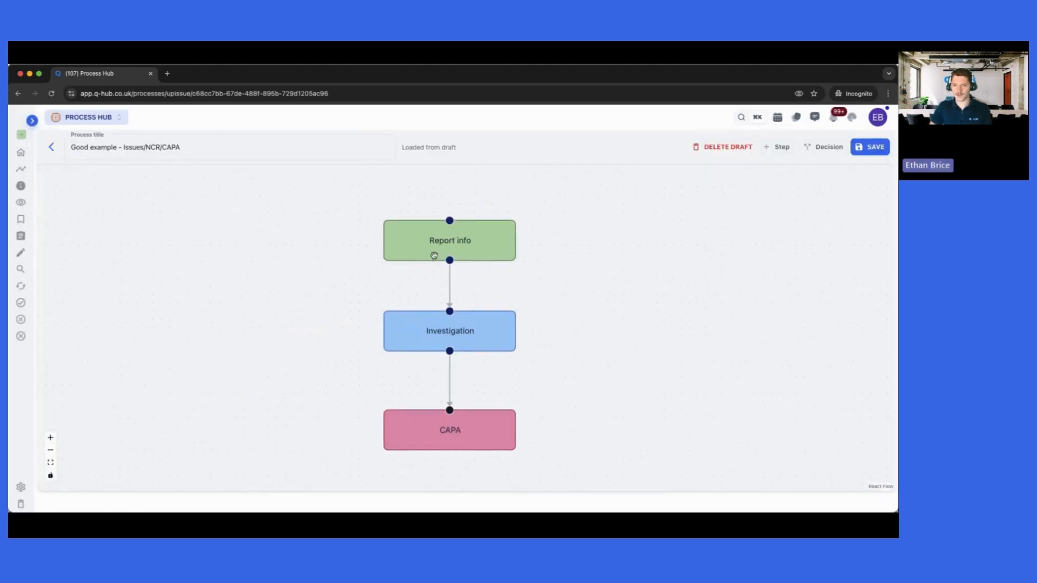
click(496, 254)
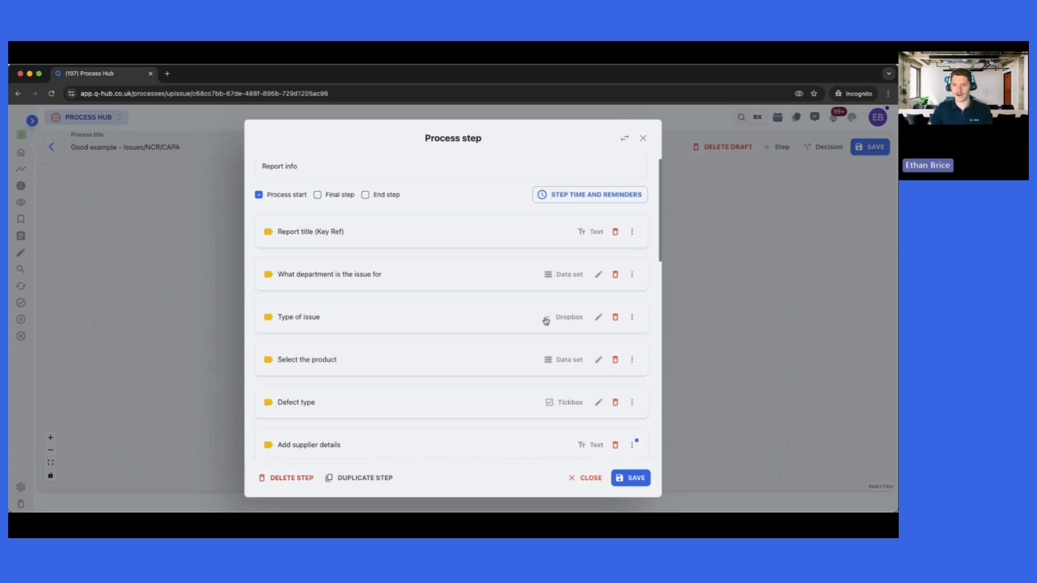
click(598, 317)
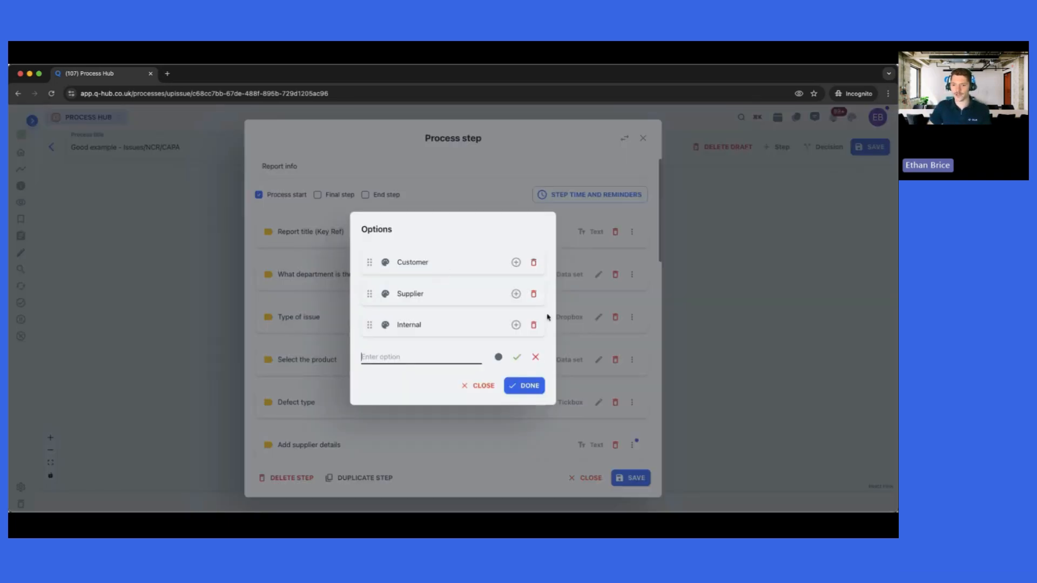
- Finish reviewing the "Type of issue" options and inspect the hide/show logic of the "Add supplier details" field
click(434, 263)
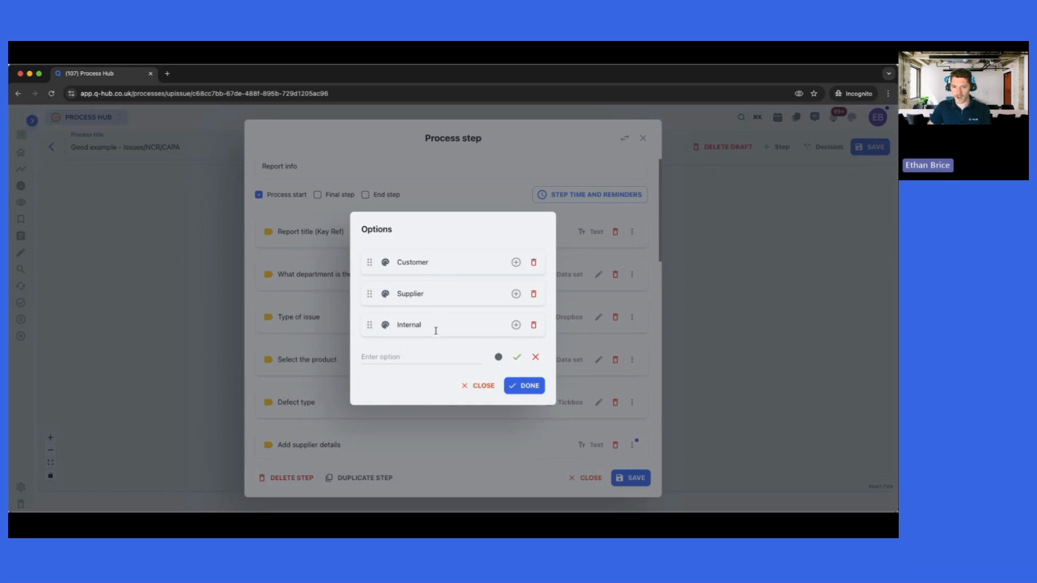
click(516, 385)
scroll(519, 386, down, 2)
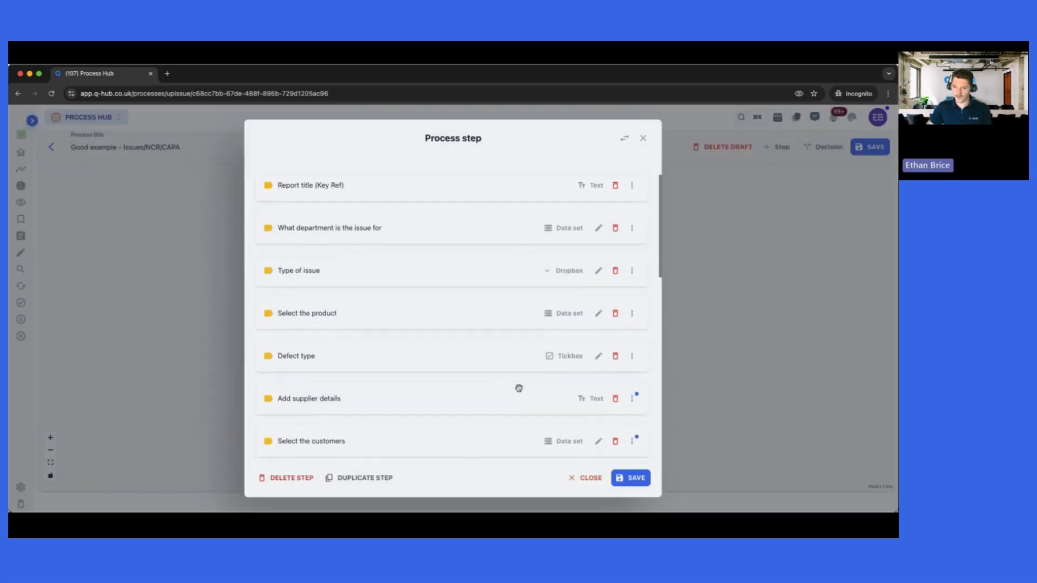
click(630, 398)
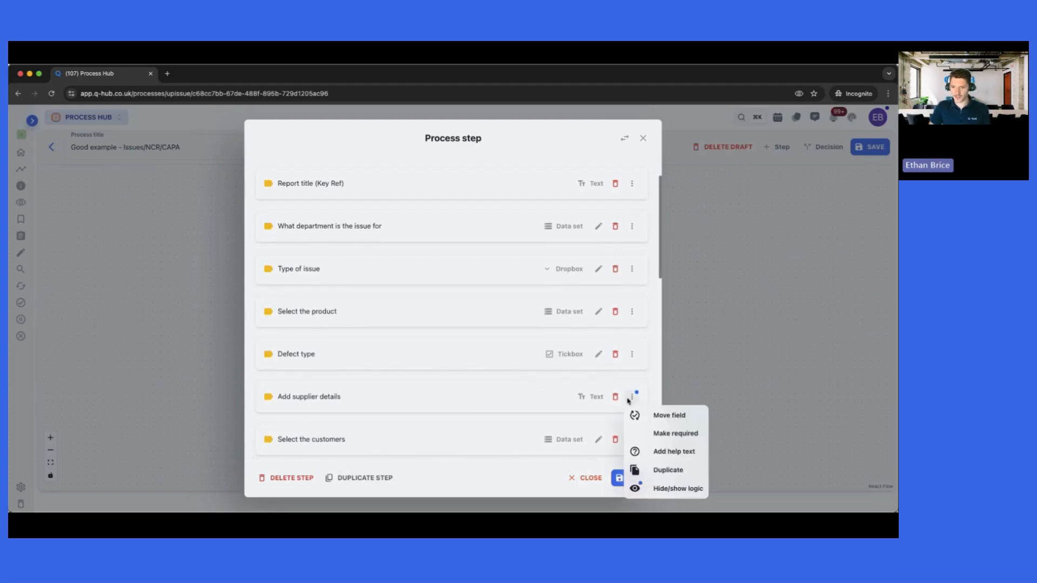
click(642, 492)
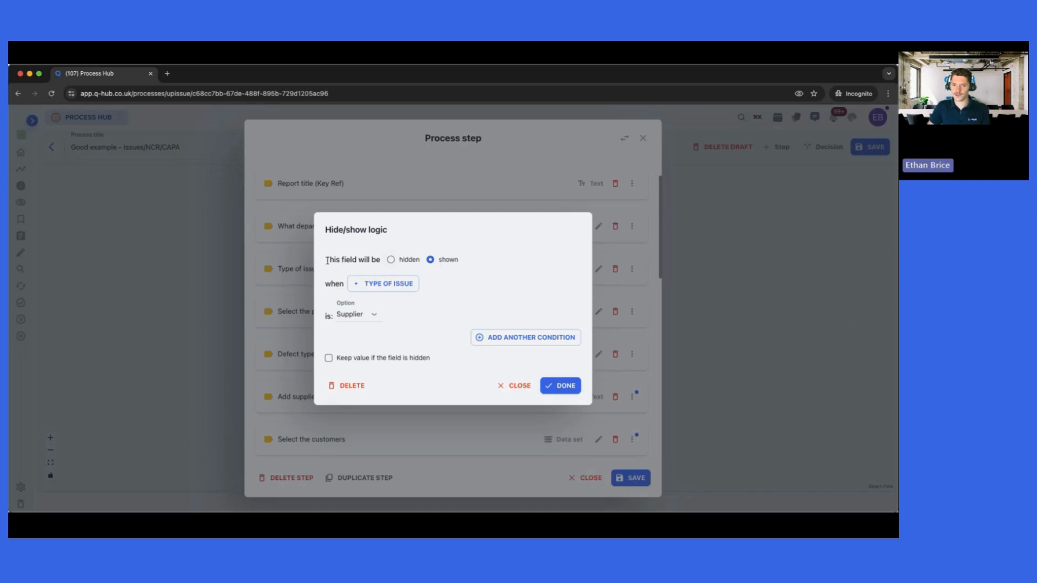
drag(330, 261, 371, 263)
click(370, 285)
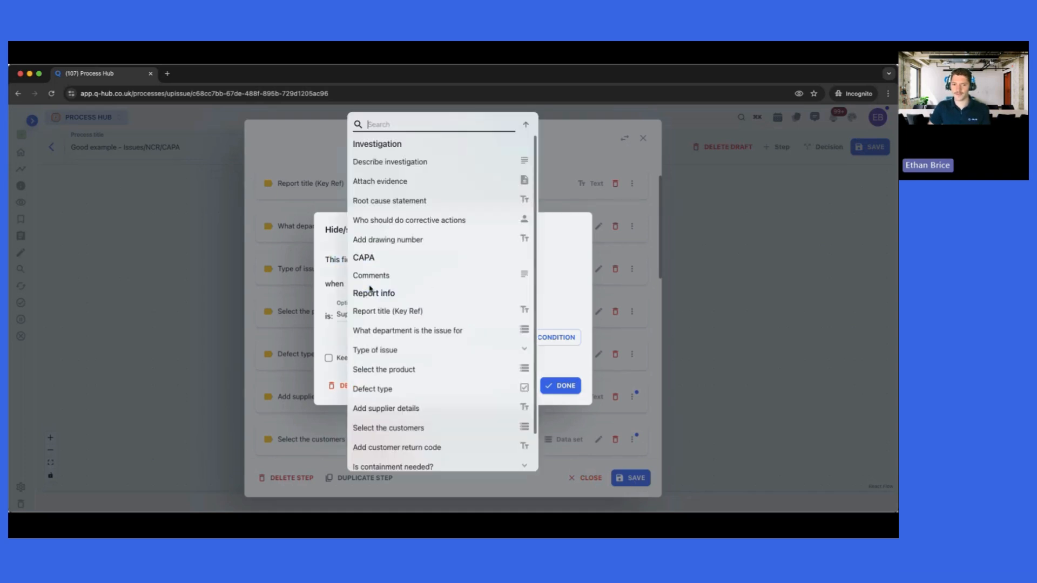
click(319, 303)
click(357, 314)
click(356, 367)
click(515, 386)
- Look over the supplier and customer fields in Report info that depend on the type of issue
scroll(540, 367, down, 1)
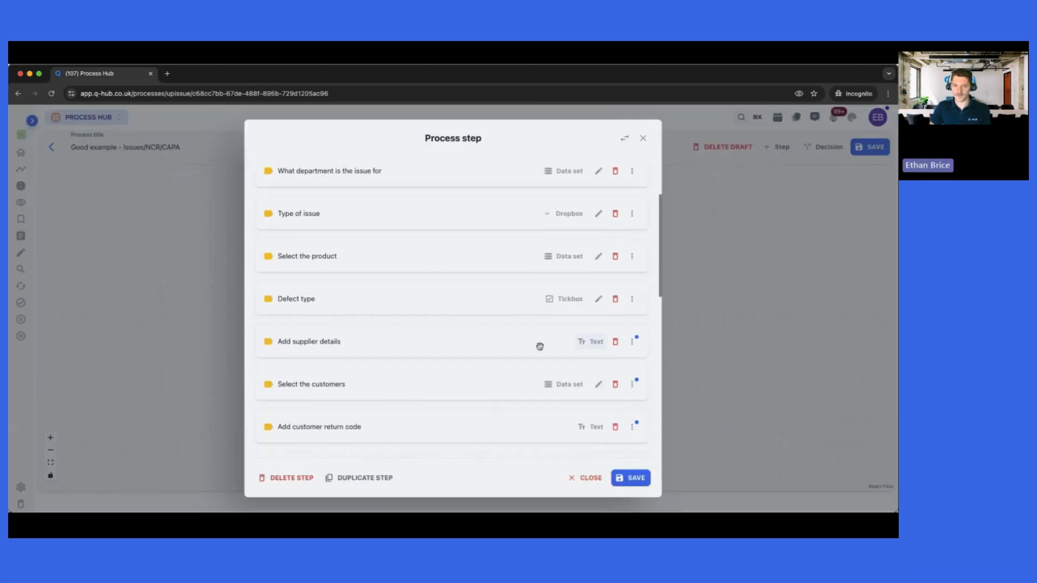
scroll(392, 387, down, 3)
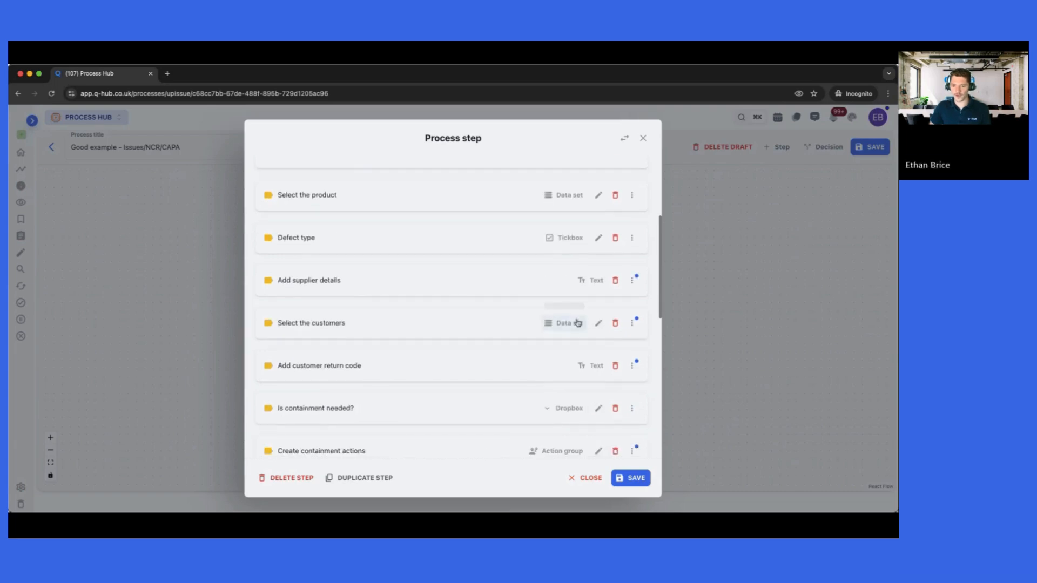
drag(346, 324, 297, 326)
double_click(303, 280)
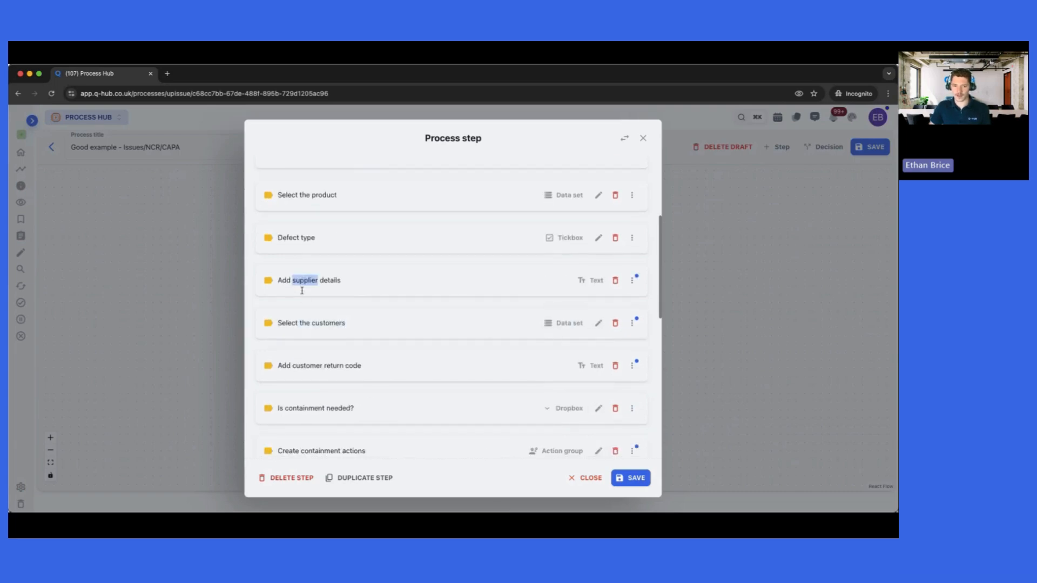
scroll(371, 389, down, 3)
double_click(306, 303)
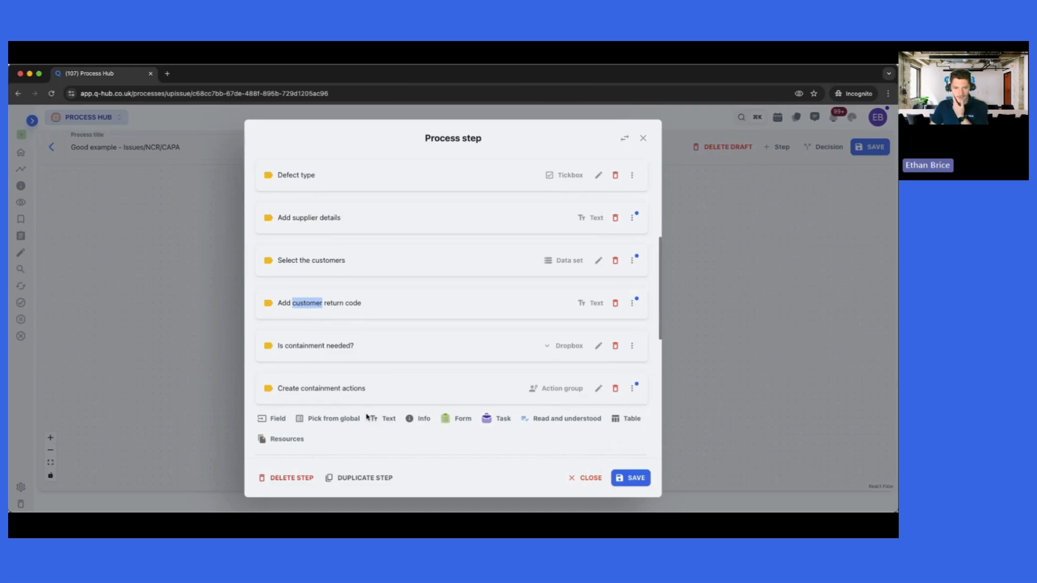
scroll(411, 377, up, 3)
scroll(479, 354, up, 3)
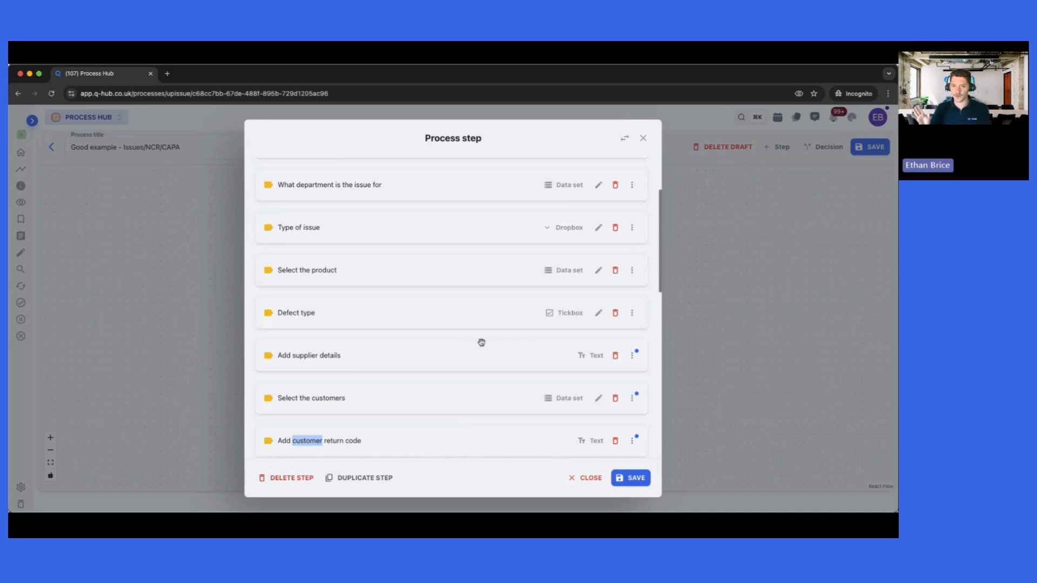
scroll(482, 342, down, 6)
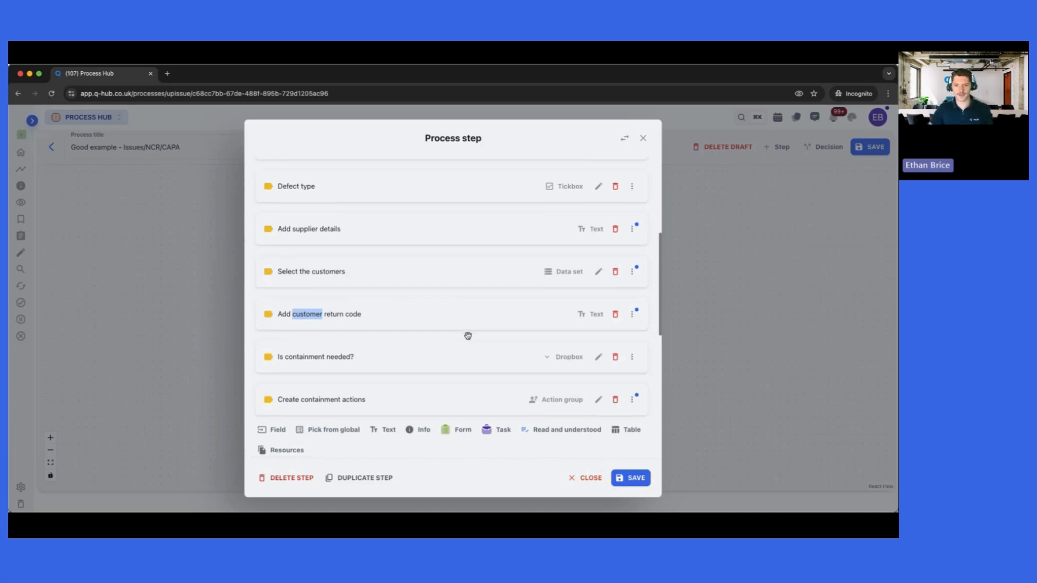
- Examine the "Is containment needed?" field and the hide/show logic of the "Create containment actions" action group
scroll(467, 335, down, 3)
click(435, 316)
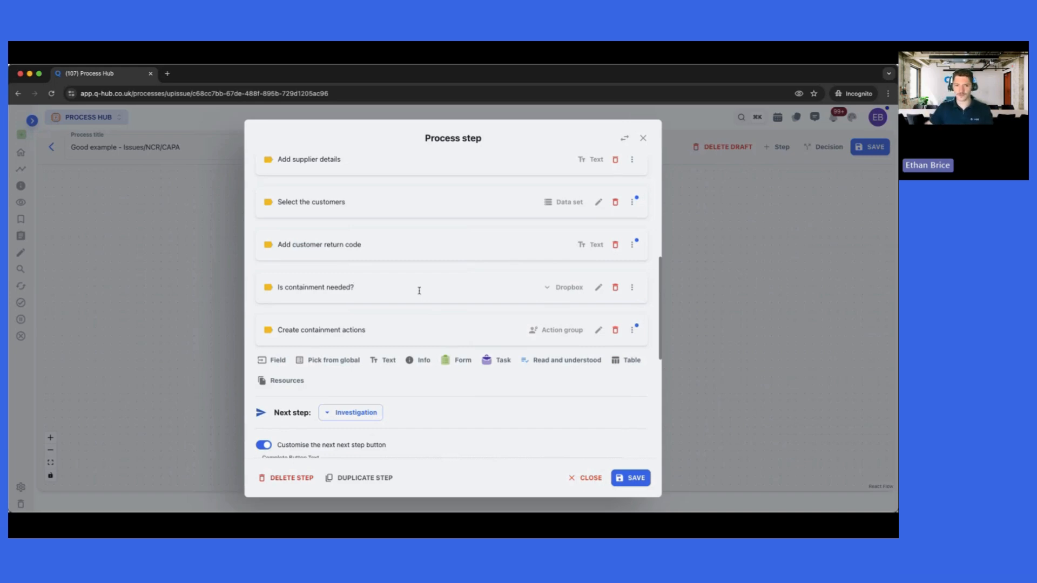
click(598, 287)
click(411, 279)
click(477, 370)
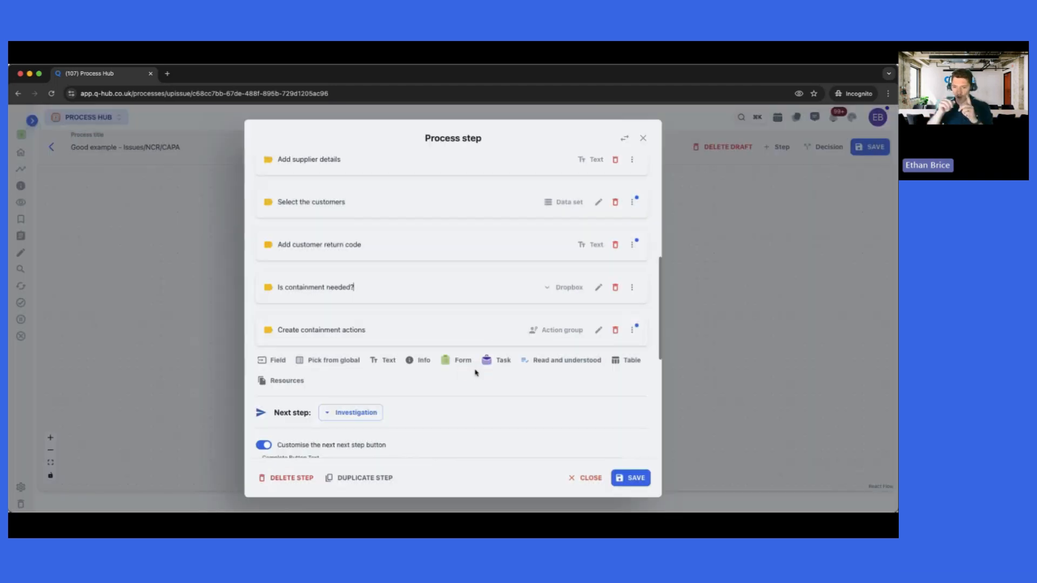
click(631, 330)
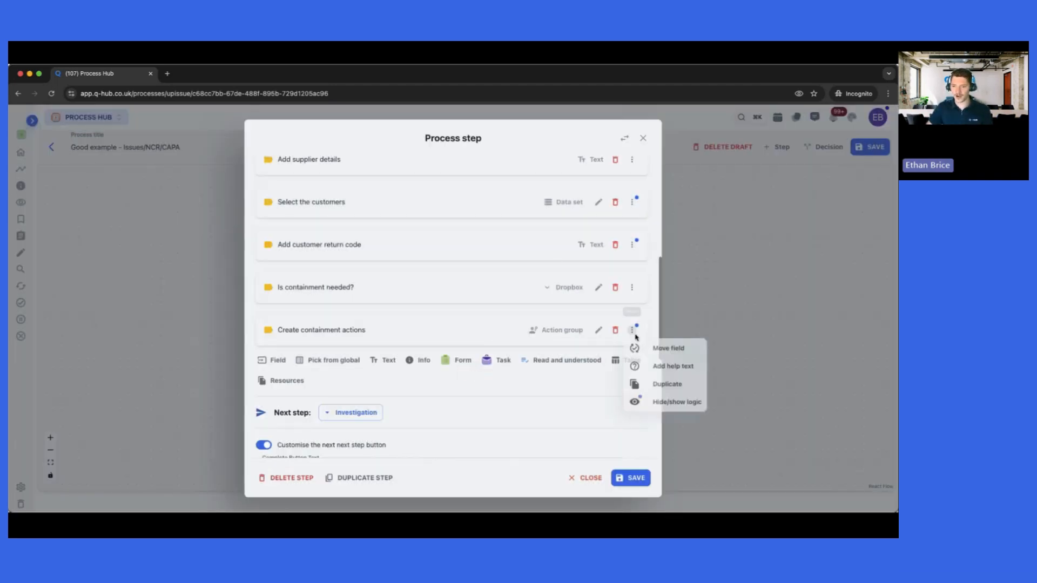
click(655, 406)
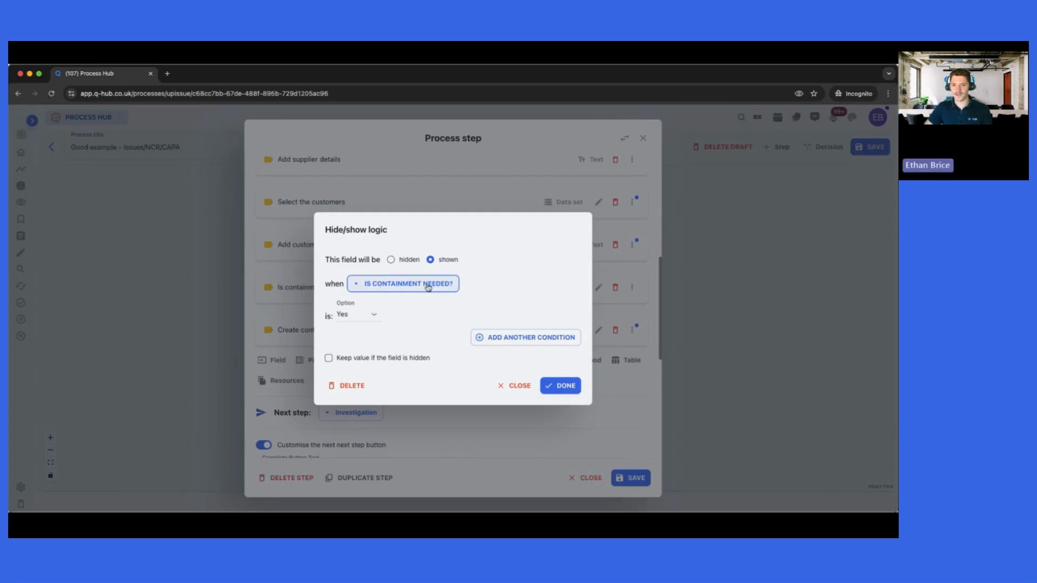
click(521, 385)
drag(278, 330, 357, 333)
click(396, 335)
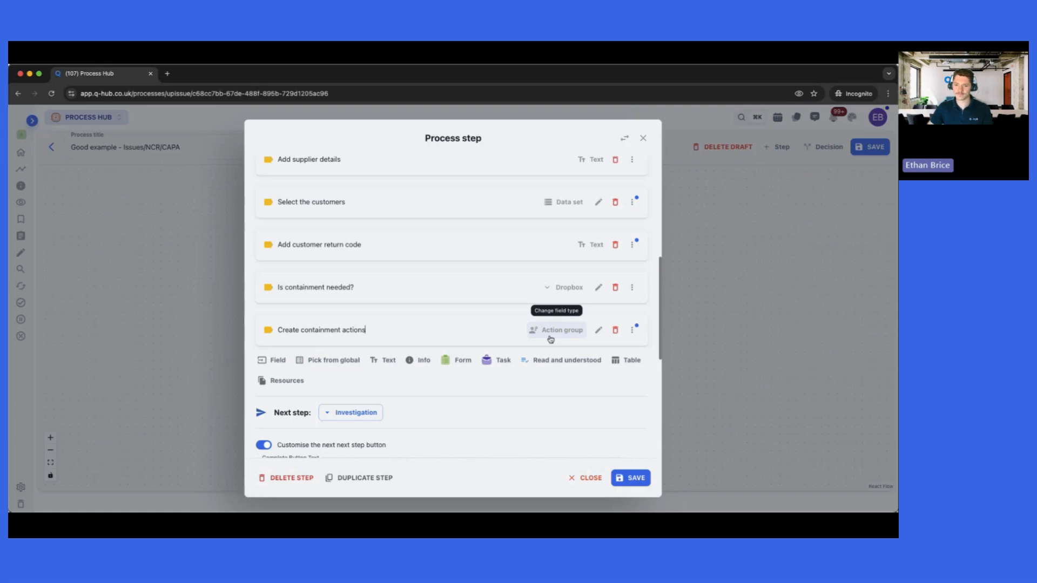
- Close the Report info step, reopen it to look through its remaining settings, and close it without saving
click(588, 477)
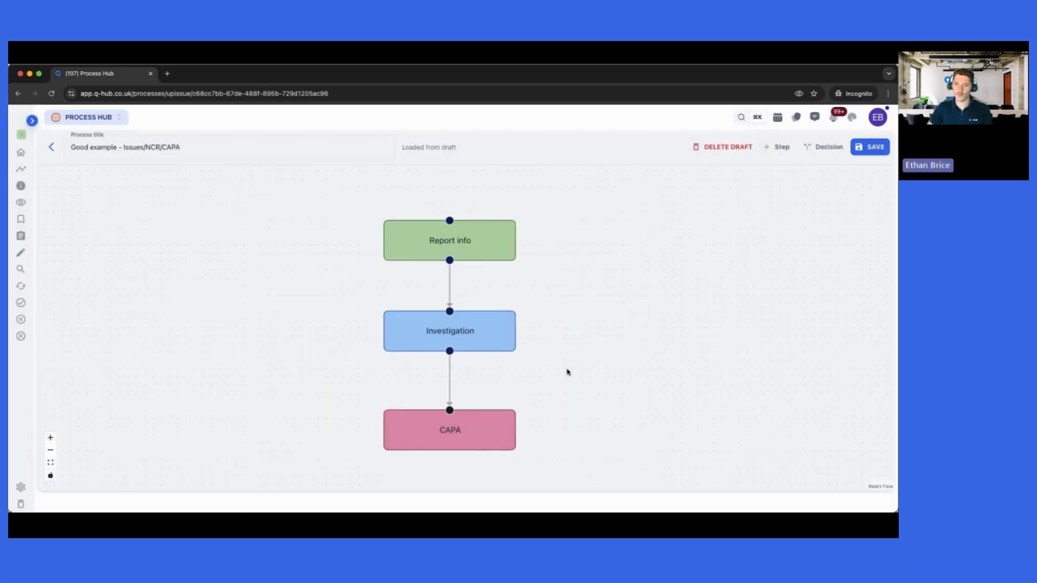
click(461, 259)
scroll(439, 355, down, 5)
click(575, 477)
- Open the Investigation step and review its fields and types, from "Describe investigation" to "Add drawing number"
click(467, 338)
scroll(419, 340, down, 2)
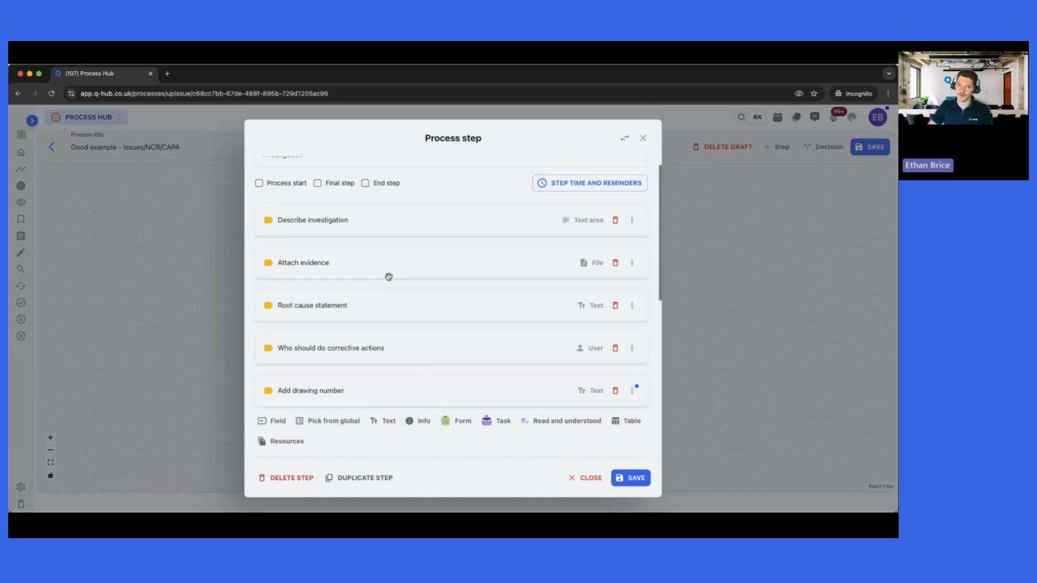
scroll(379, 289, down, 1)
scroll(402, 300, up, 2)
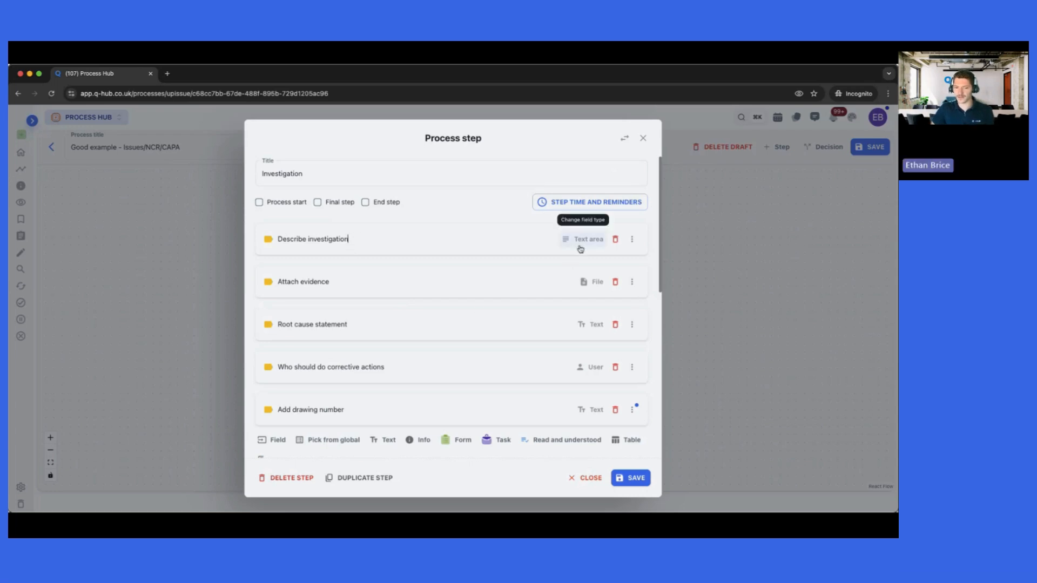
scroll(468, 340, down, 3)
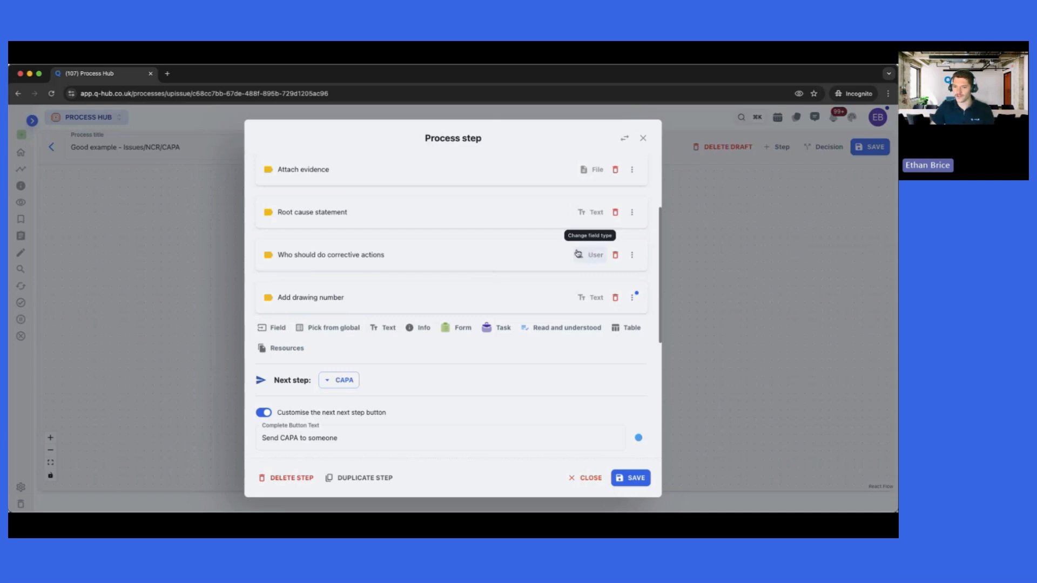
drag(547, 259, 525, 269)
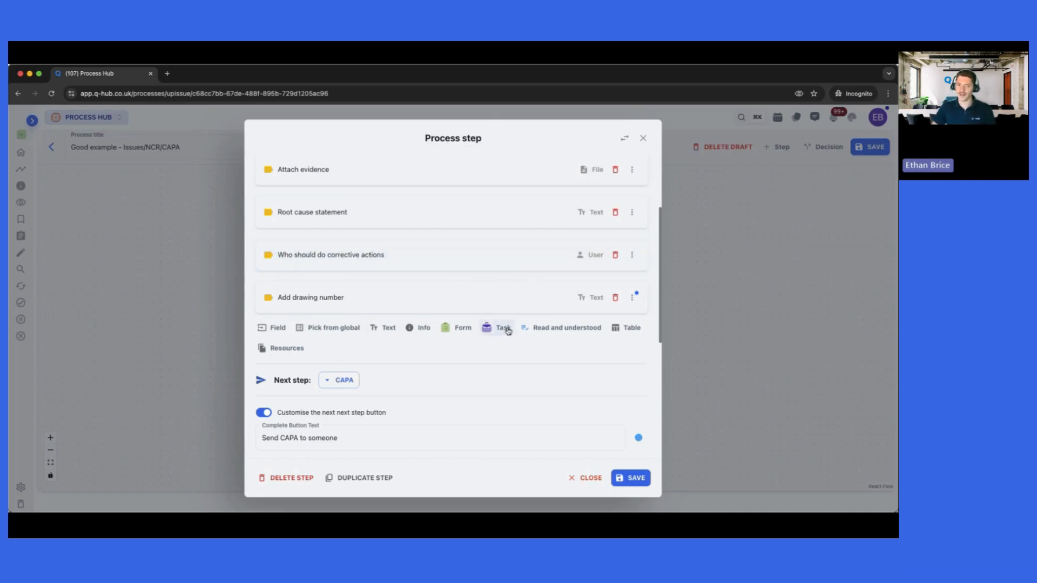
scroll(510, 367, down, 2)
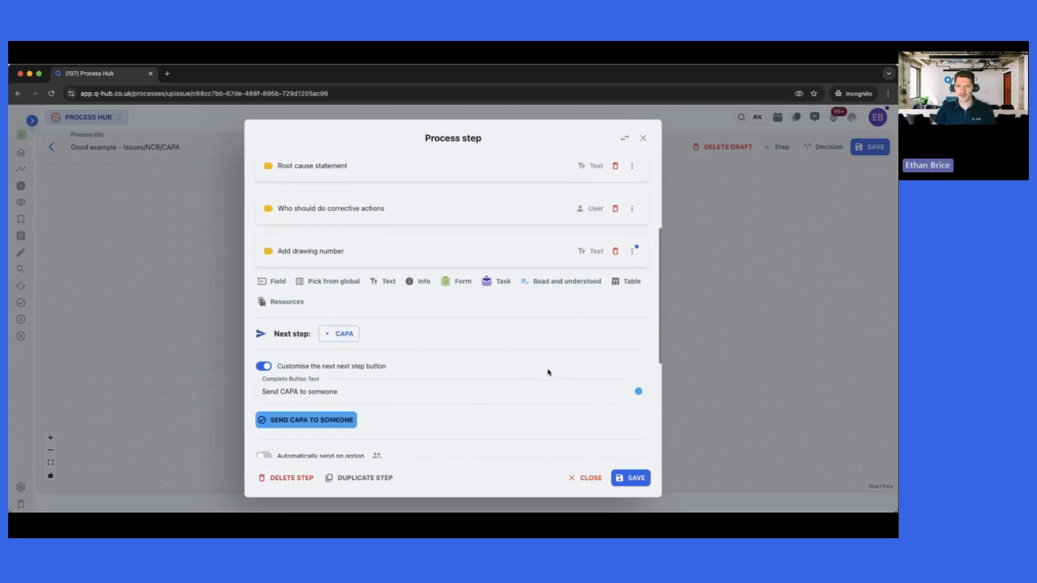
scroll(548, 373, up, 1)
scroll(456, 373, up, 1)
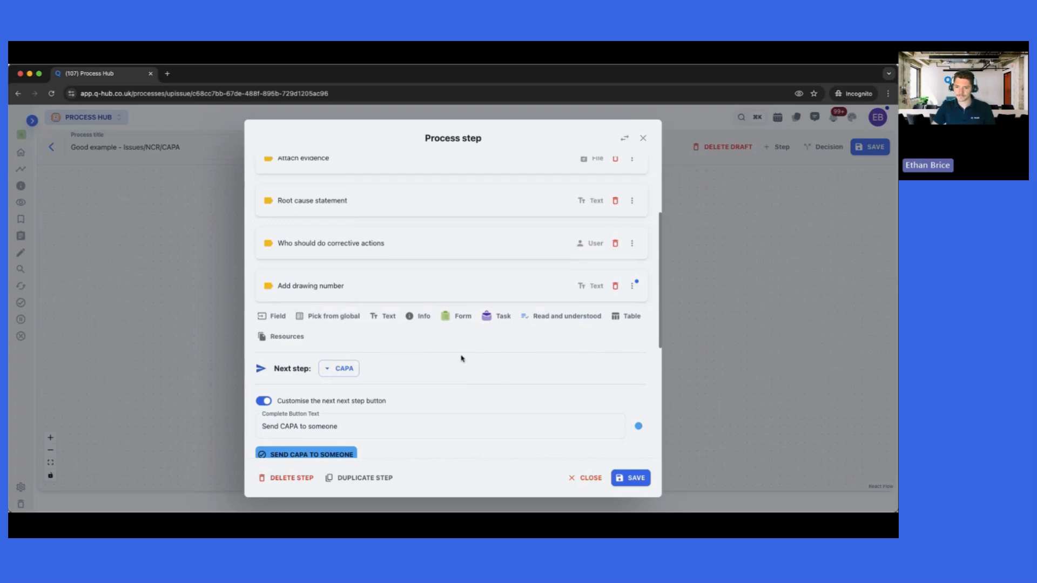
scroll(374, 314, up, 1)
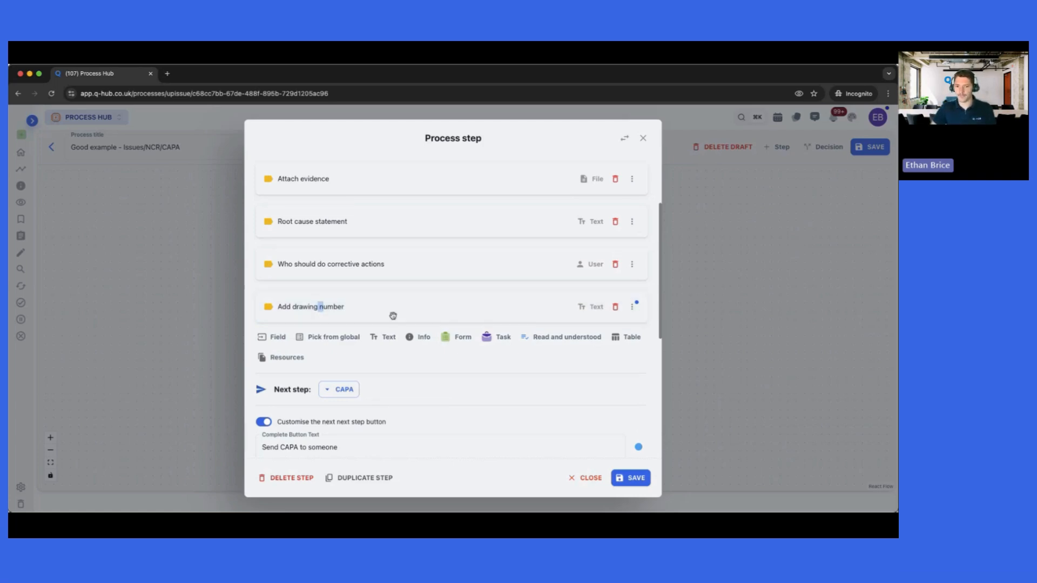
- Inspect the hide/show logic of the "Add drawing number" field in the Investigation step
click(632, 307)
click(669, 397)
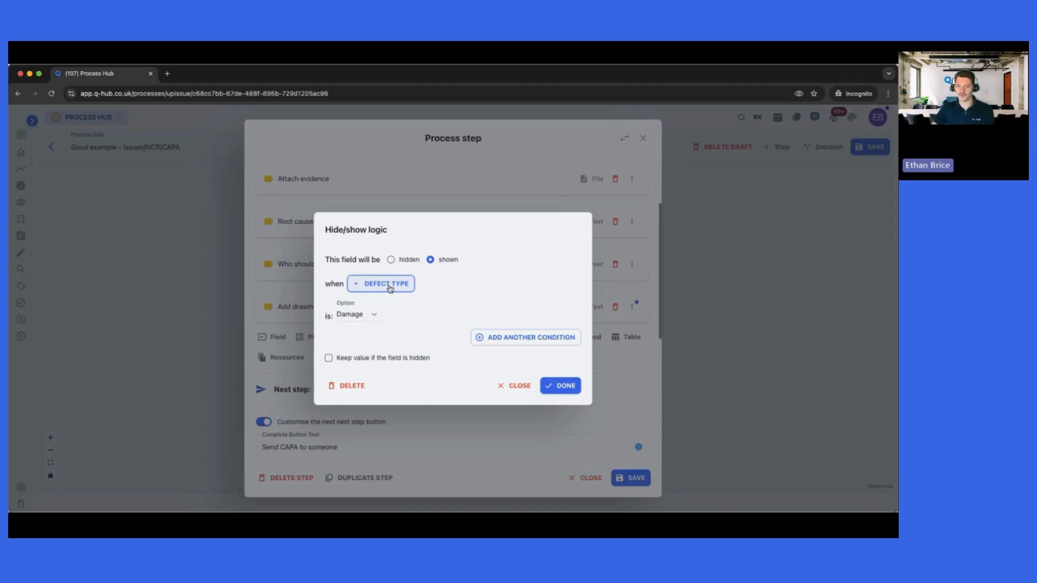
click(517, 386)
drag(343, 307, 277, 306)
click(371, 311)
- Check the Investigation step's customised "Send CAPA to someone" button and save the step
scroll(381, 304, down, 5)
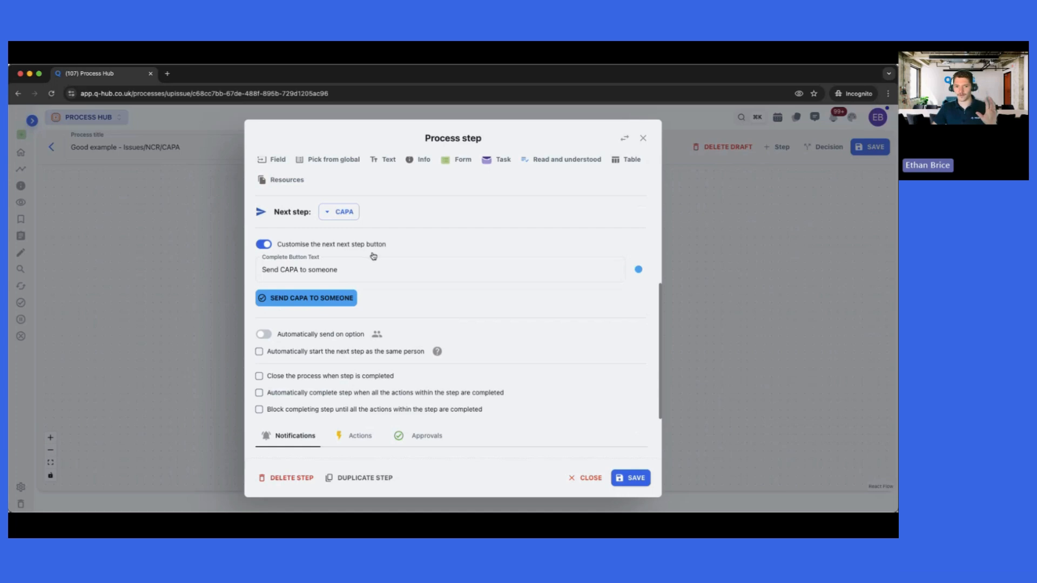
scroll(423, 311, up, 1)
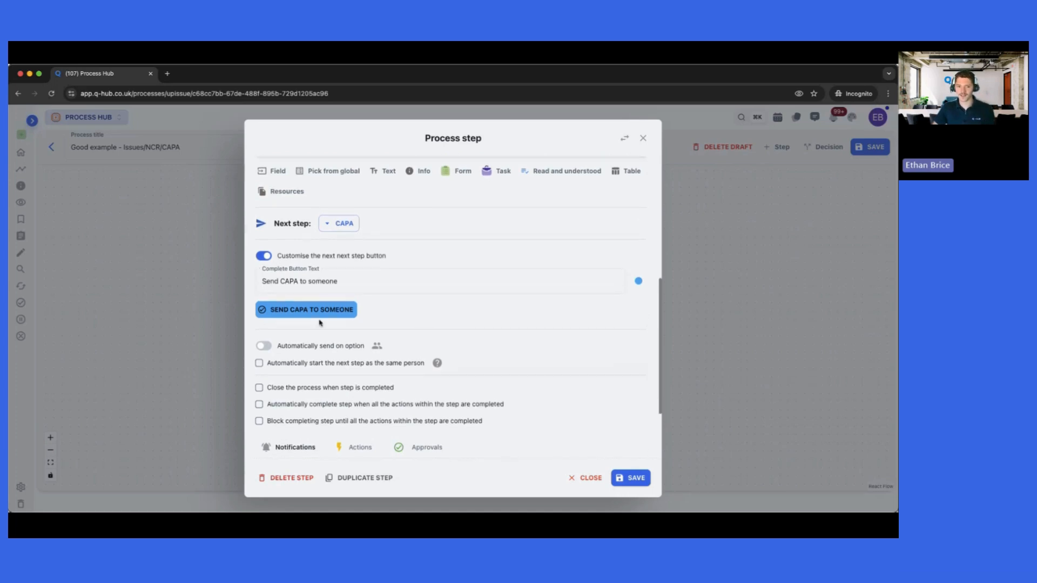
click(630, 478)
- Open the CAPA final step and review its corrective and preventative action groups, comments field and approval settings
click(483, 387)
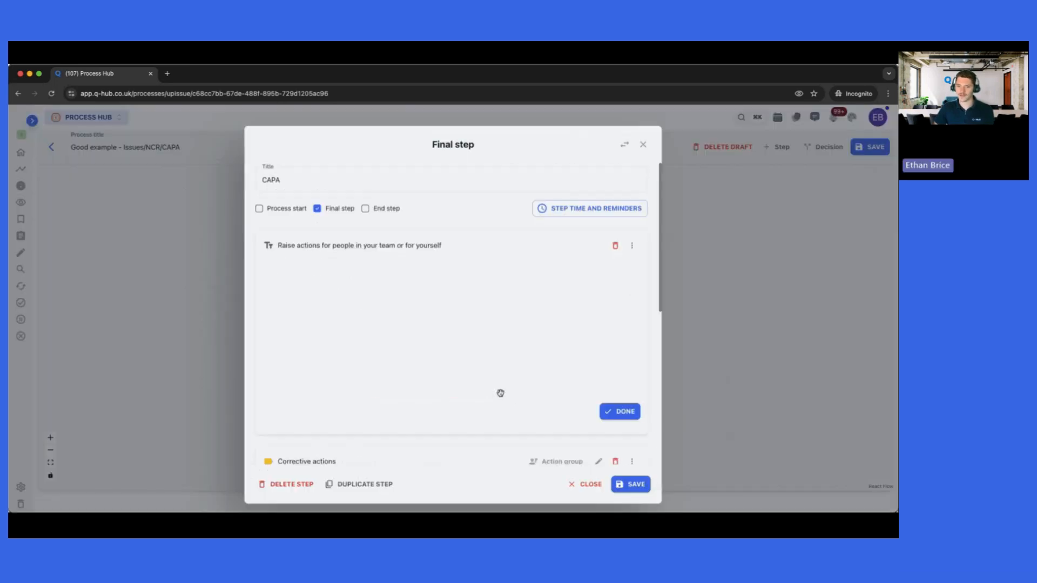
scroll(518, 396, down, 5)
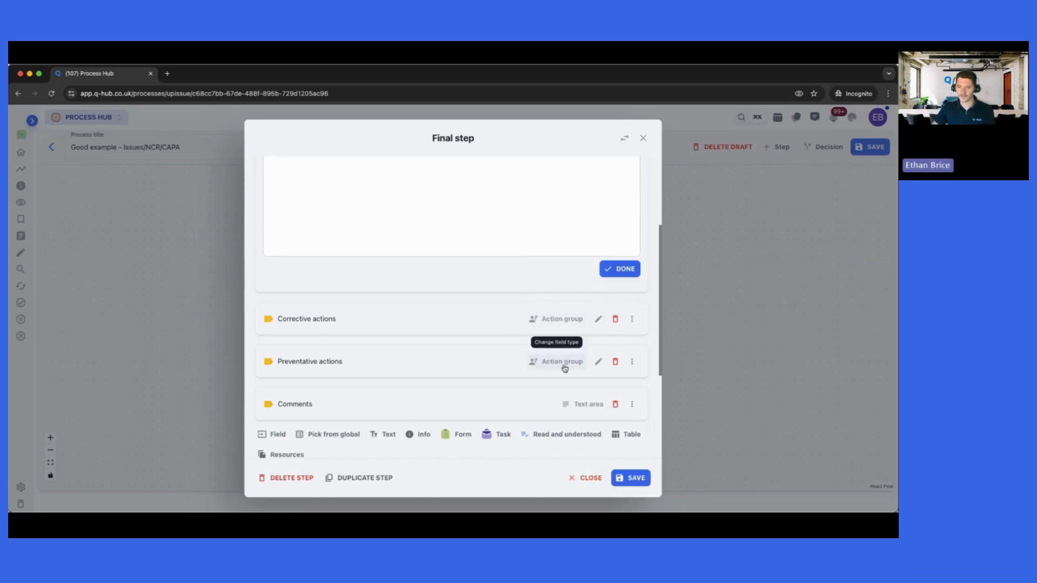
scroll(567, 372, down, 5)
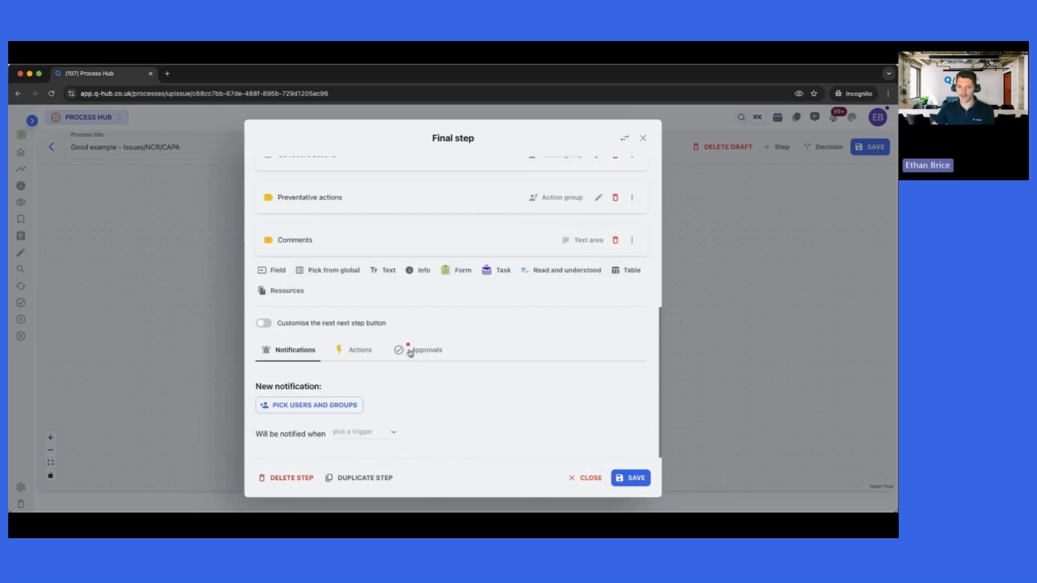
click(410, 352)
scroll(542, 365, down, 2)
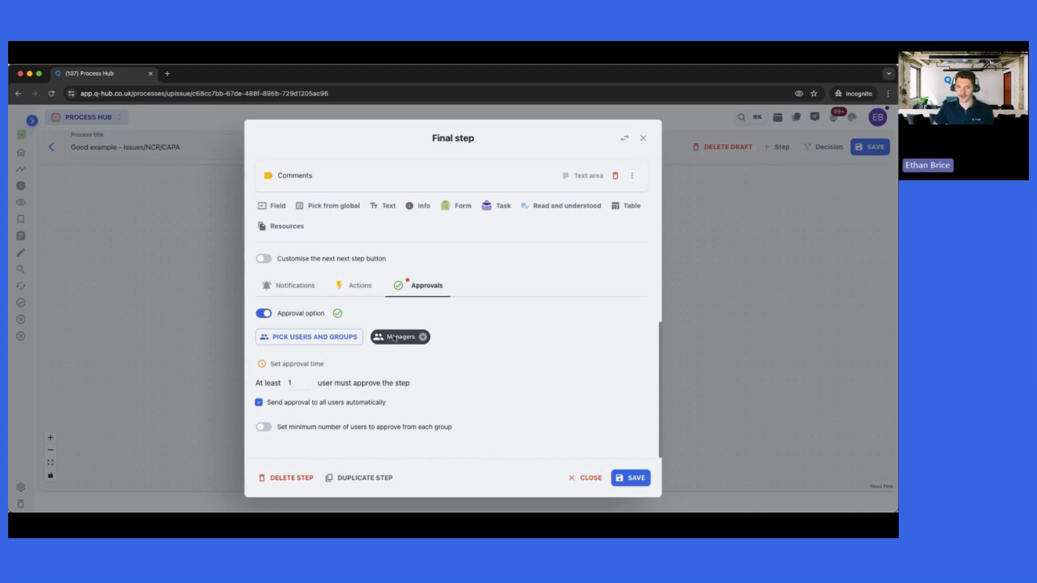
scroll(500, 368, up, 10)
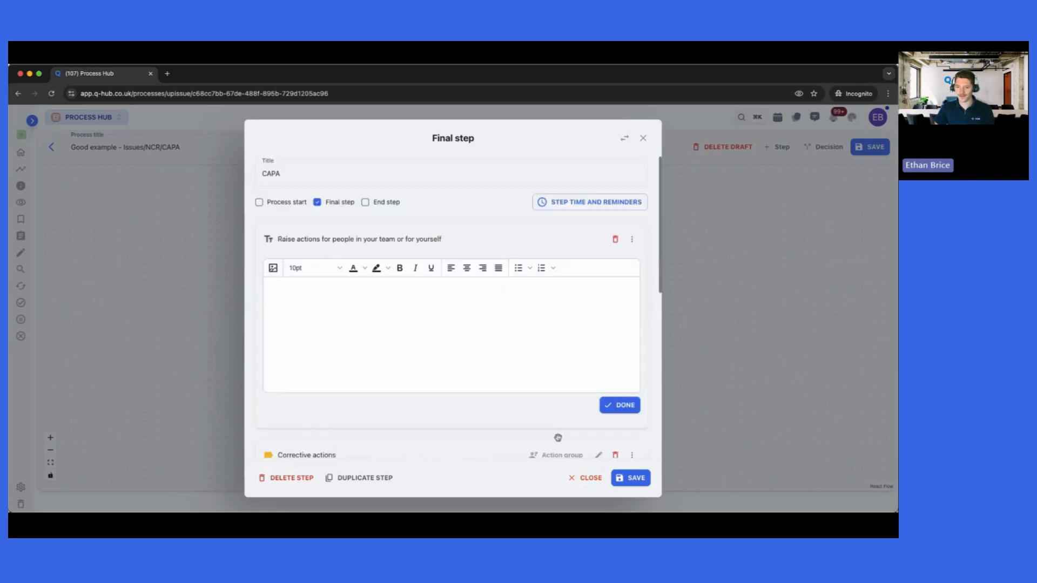
- Close the CAPA step, leave the good example's flow editor and open the list of bookmarked processes
click(589, 479)
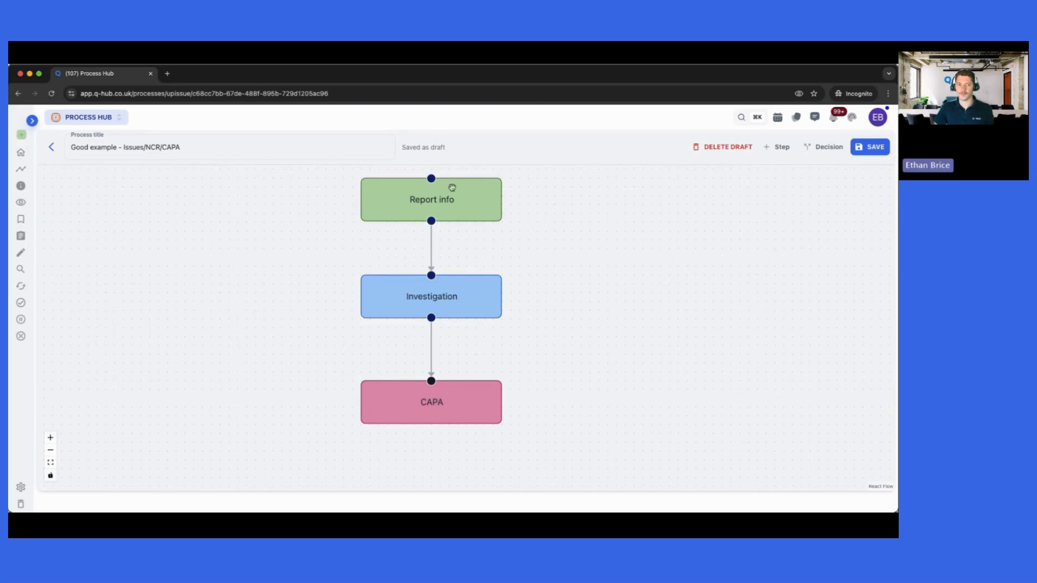
click(49, 148)
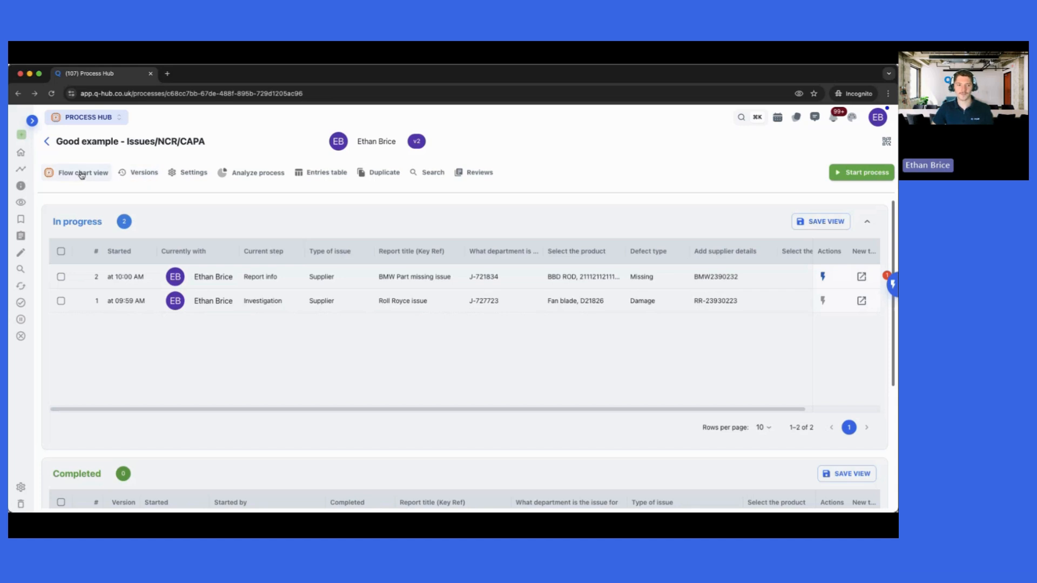
click(21, 219)
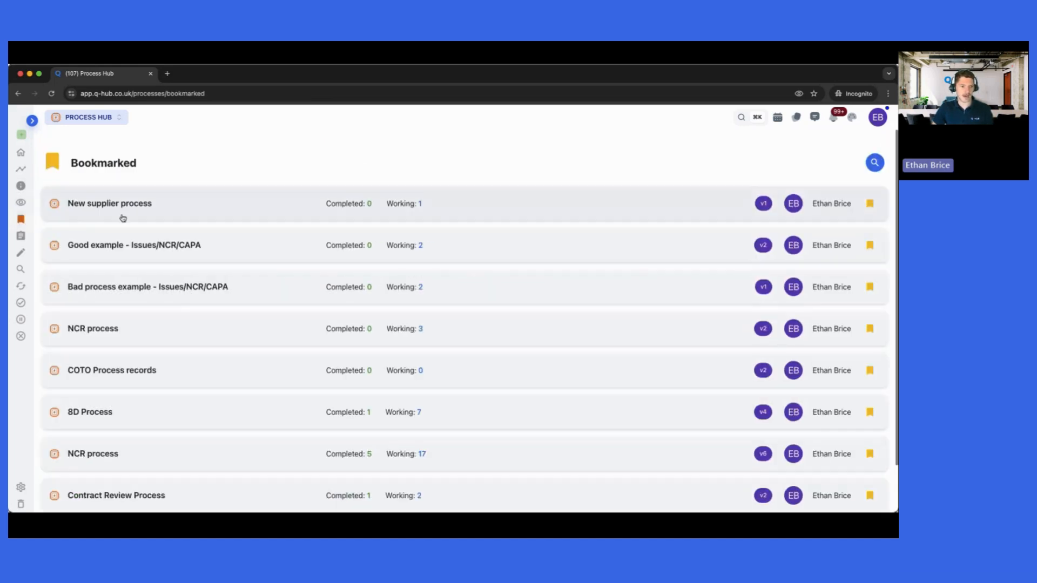
- Start a new Bad process example - Issues/NCR/CAPA entry, set its department to C and complete the Department information step
click(166, 284)
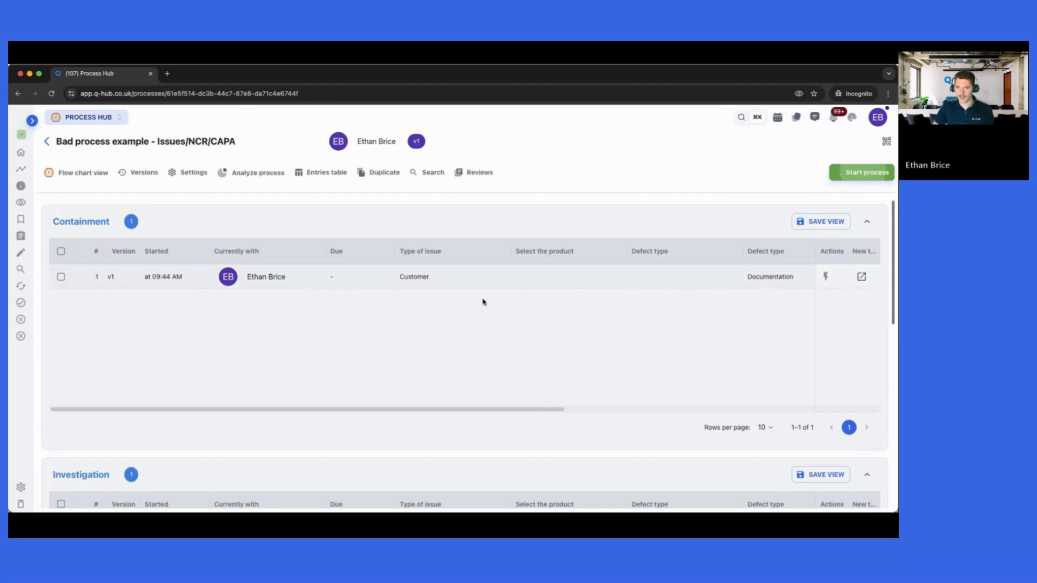
click(863, 173)
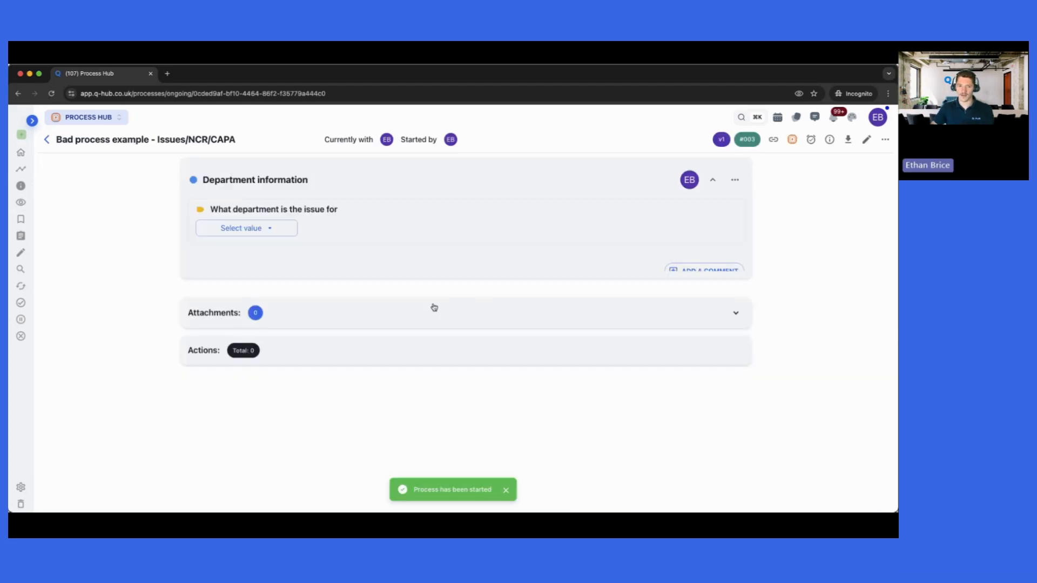
click(247, 229)
click(245, 227)
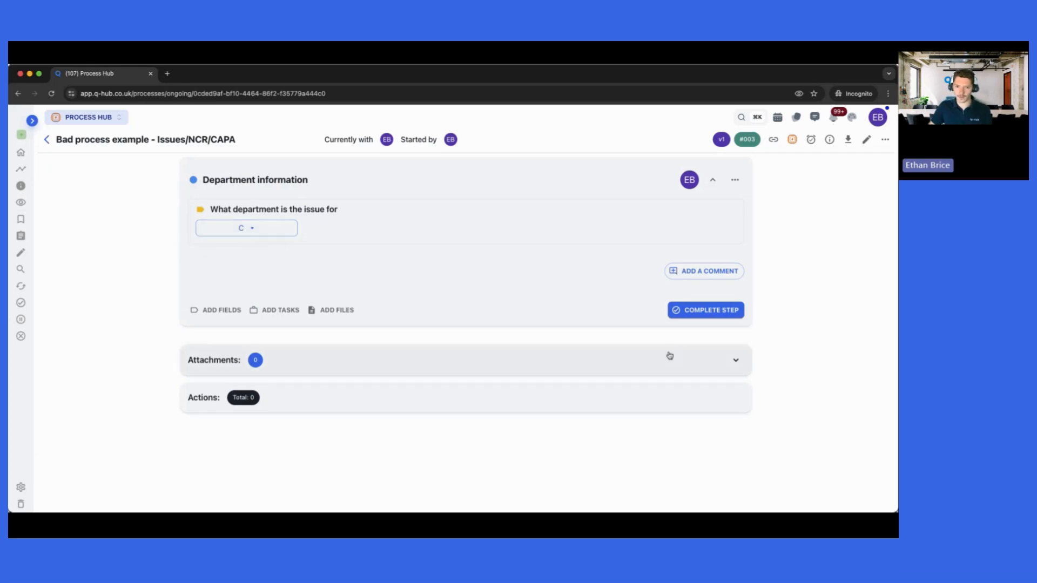
click(684, 311)
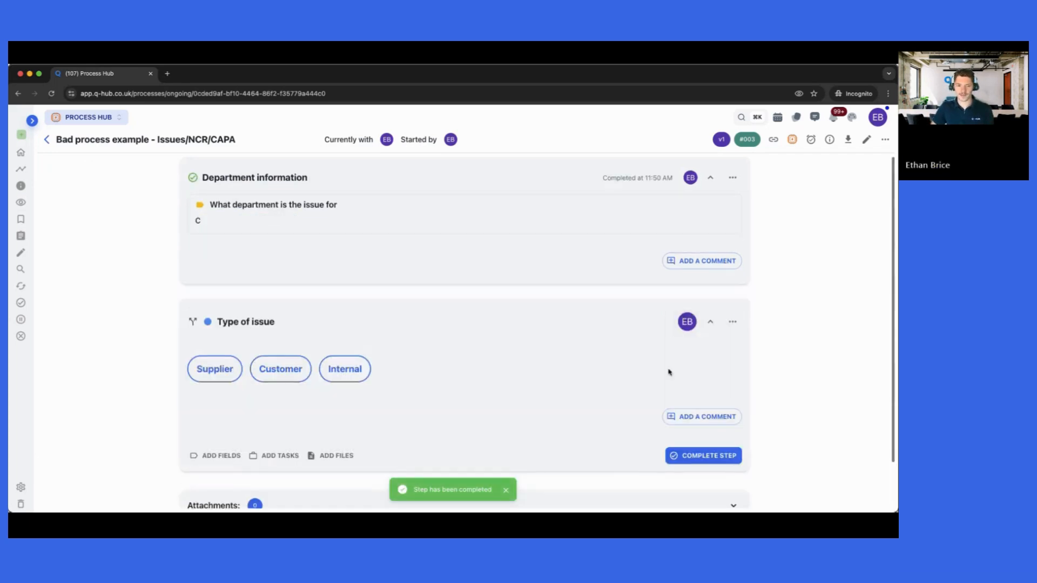
- Choose Customer as the type of issue and send the Customers step to a user
scroll(594, 365, down, 2)
click(280, 315)
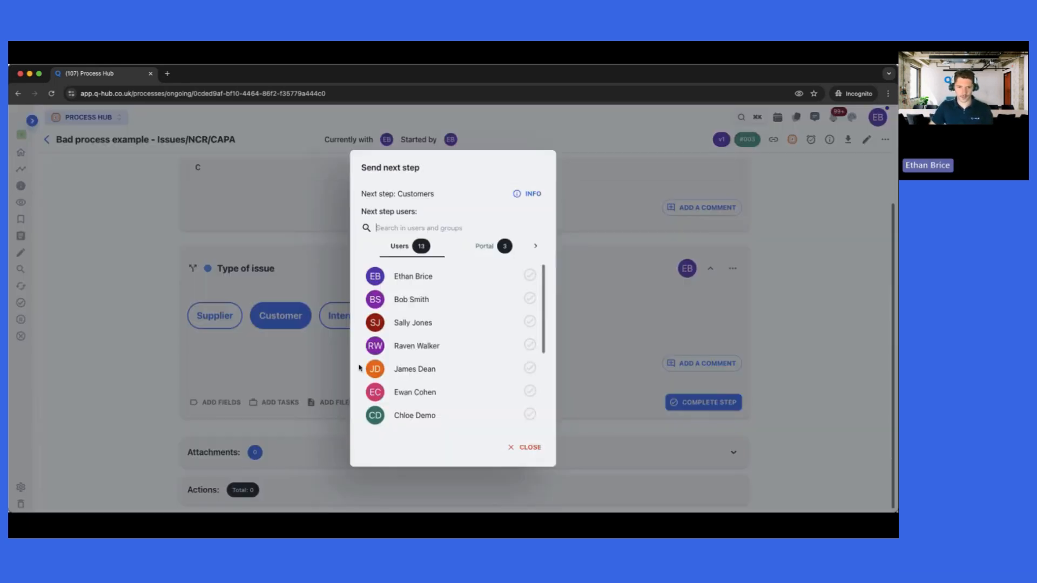
click(412, 285)
click(525, 455)
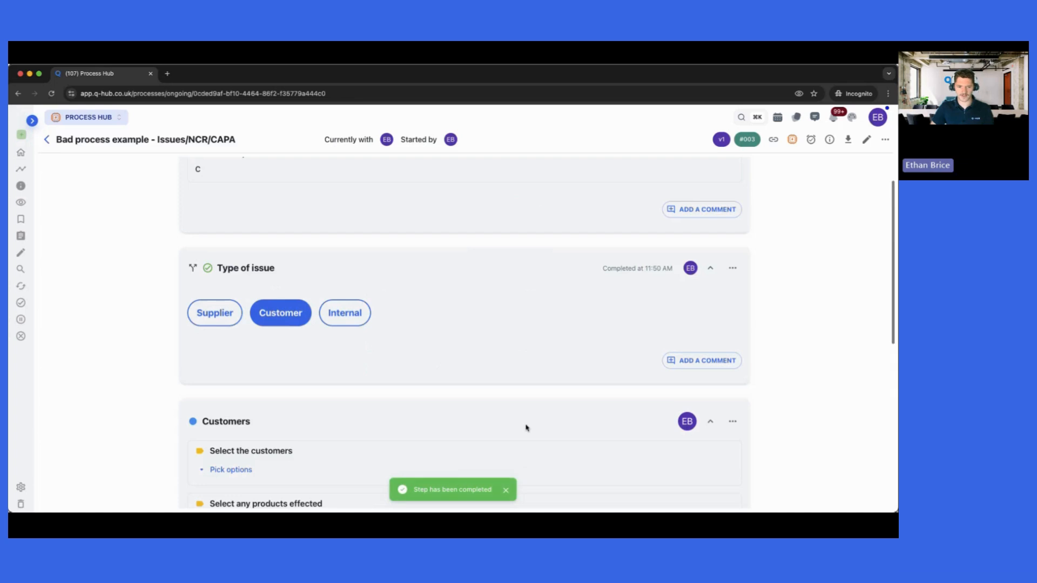
- In the Customers step, select the customer RRS and the affected product Car rod (D21822)
scroll(526, 428, down, 2)
click(242, 298)
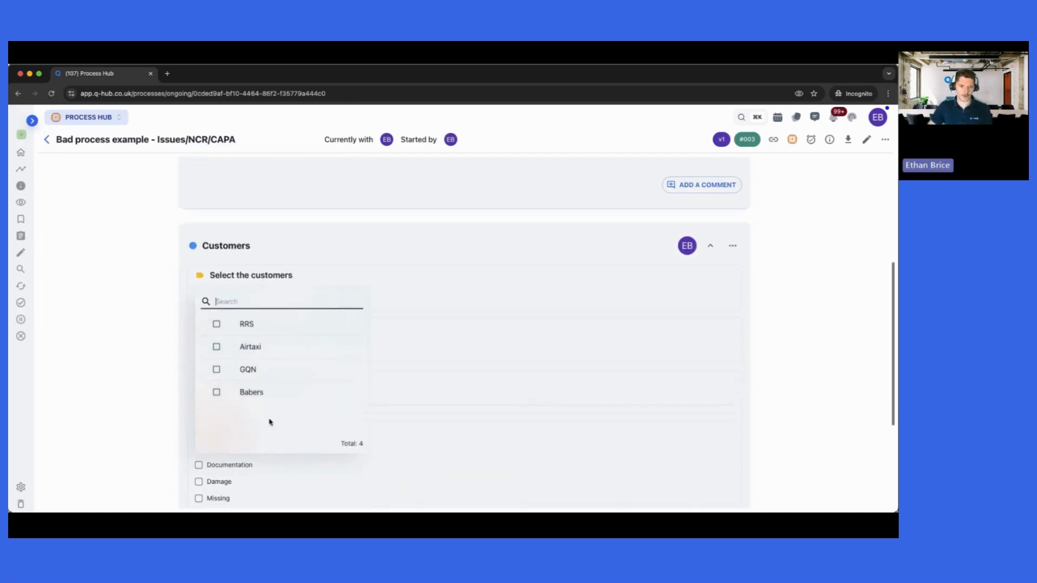
click(254, 325)
click(435, 317)
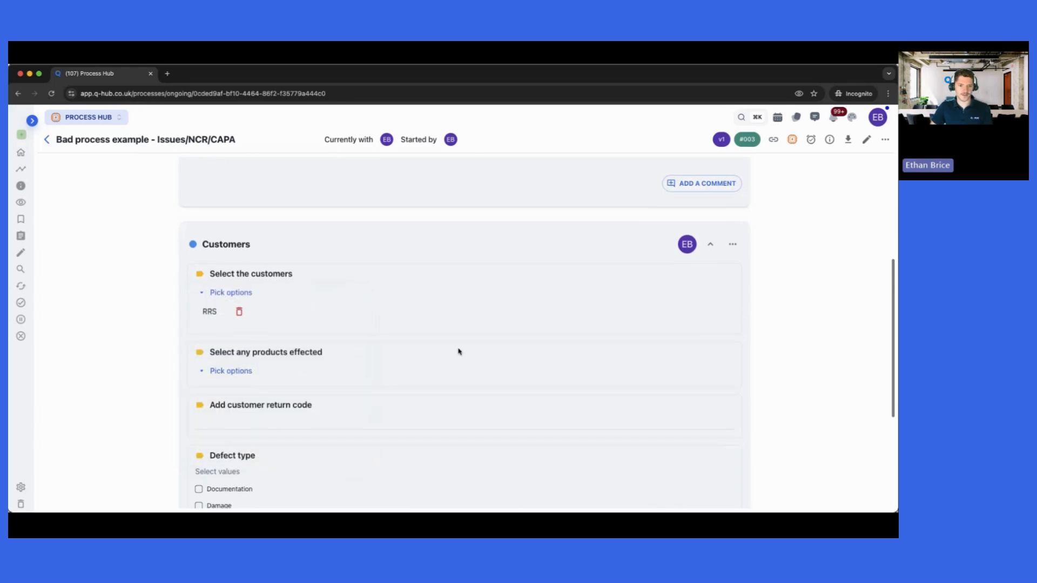
click(223, 360)
click(259, 338)
click(588, 363)
- Complete the Customers step with Documentation as the defect type, and answer No to Containment
scroll(562, 408, down, 3)
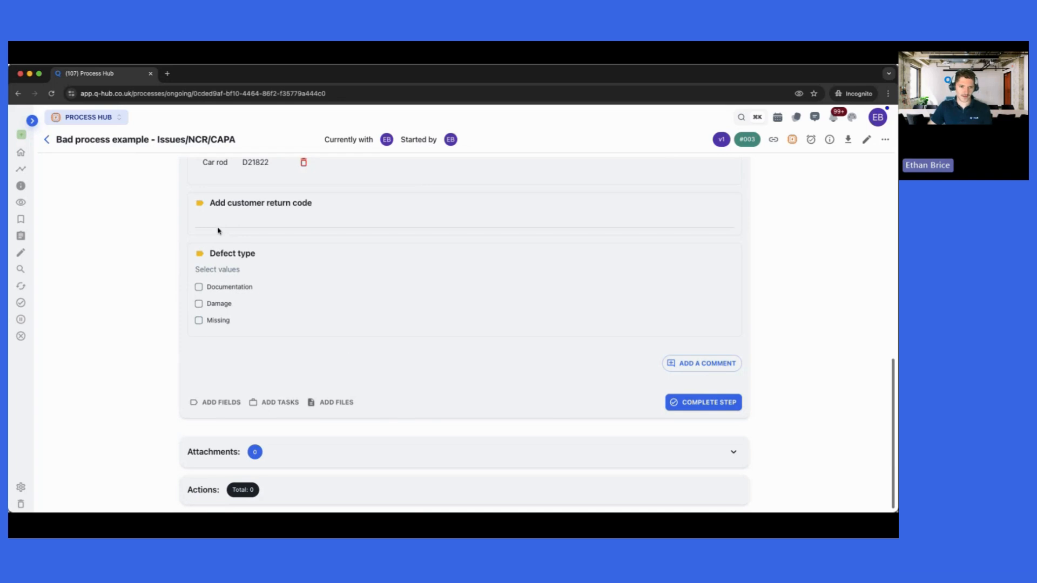
click(208, 288)
click(704, 402)
scroll(634, 415, down, 2)
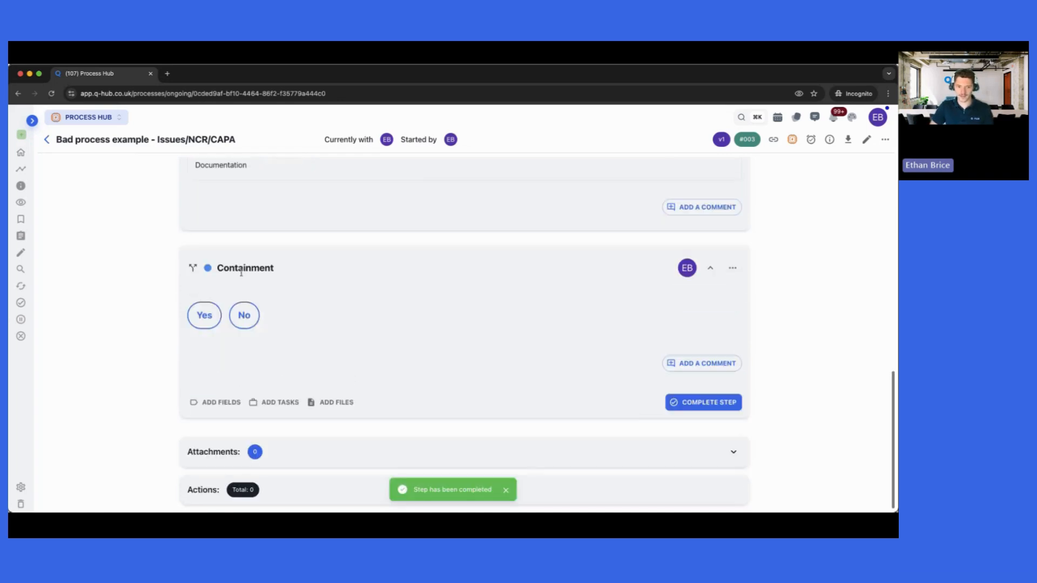
click(245, 315)
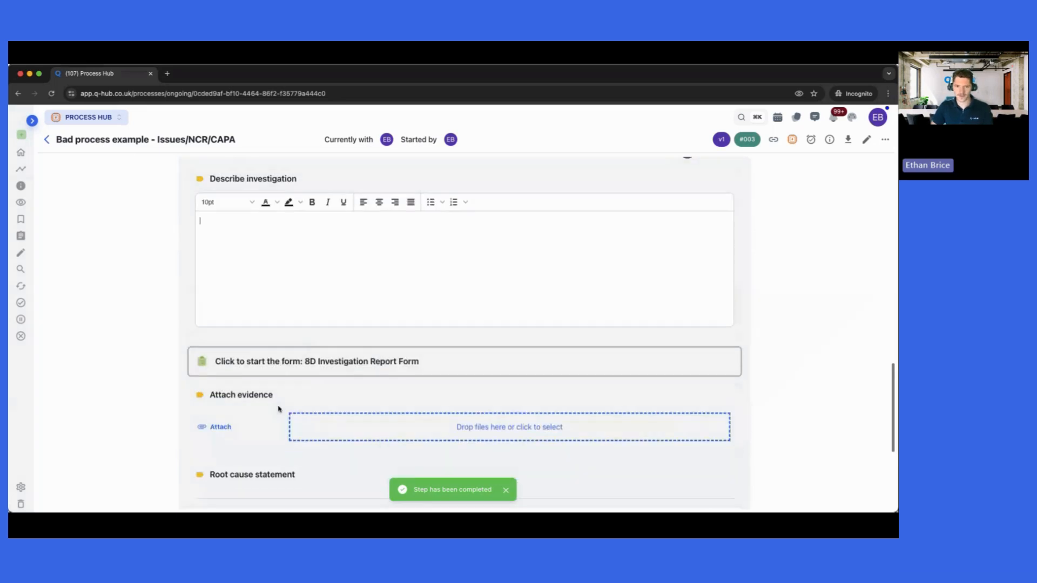
- Start the 8D Investigation Report Form from the Investigation step, review its D1 to D3 sections and close it
click(324, 367)
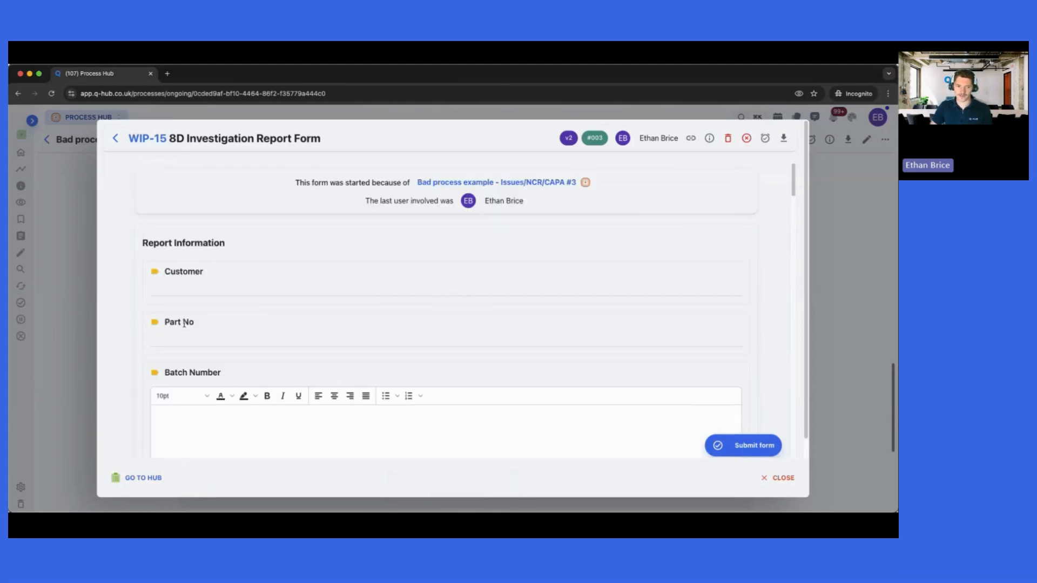
scroll(206, 355, down, 8)
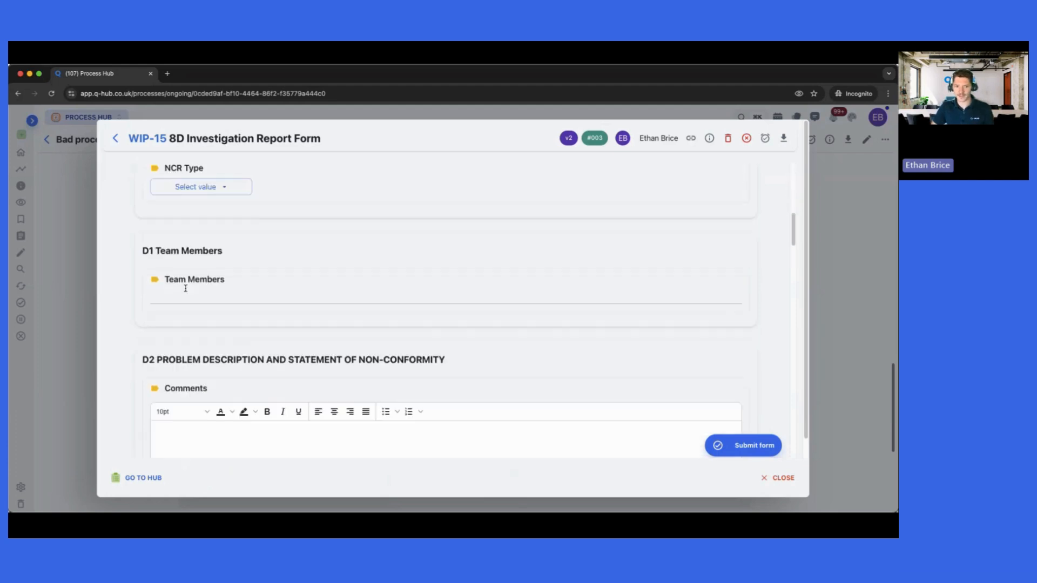
scroll(324, 329, down, 3)
scroll(358, 332, down, 4)
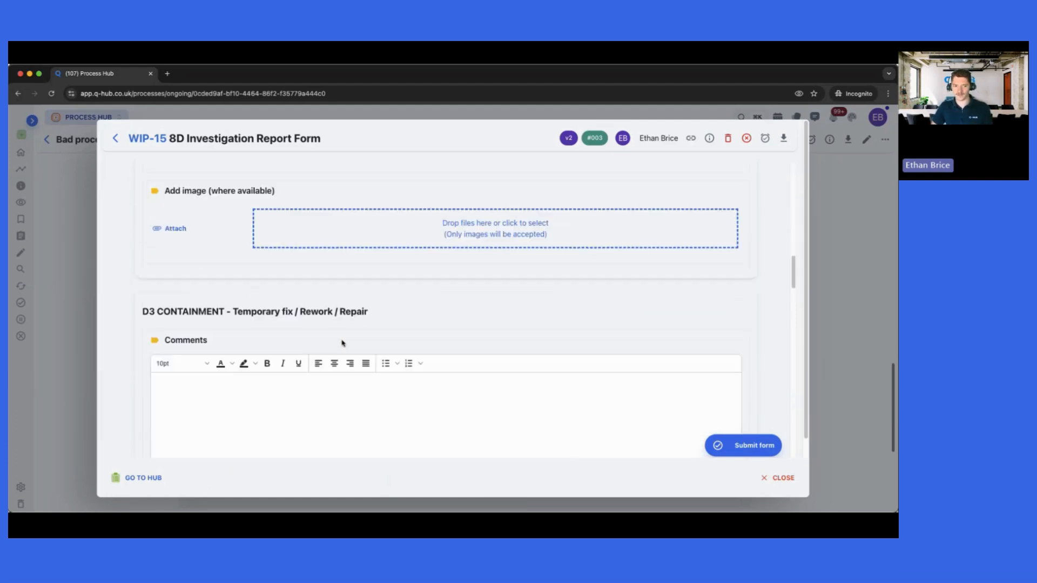
click(778, 478)
- Complete the Investigation step and the CAPA step with their remaining fields left blank
scroll(468, 384, down, 3)
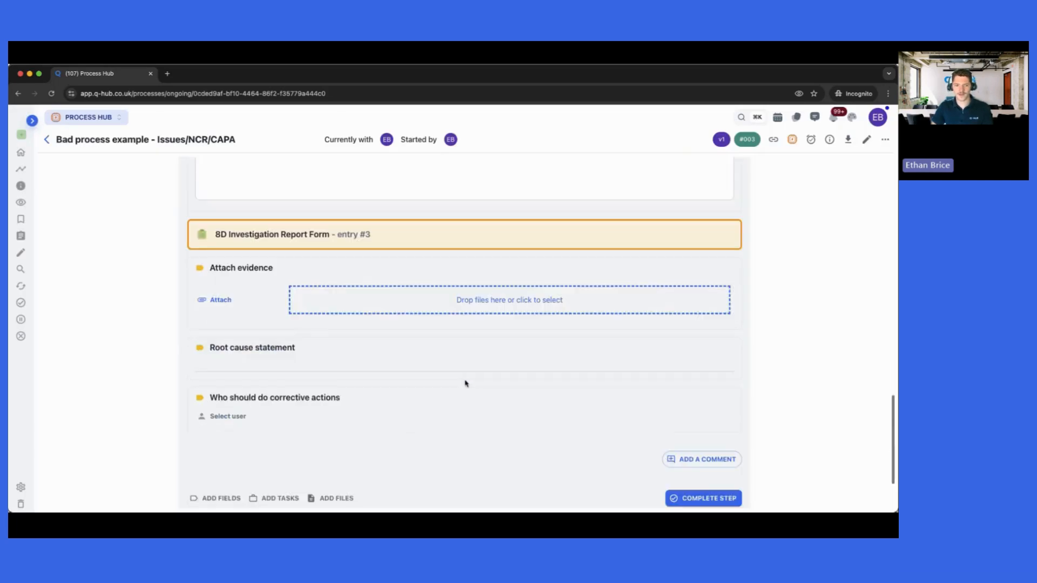
scroll(465, 383, down, 1)
click(700, 442)
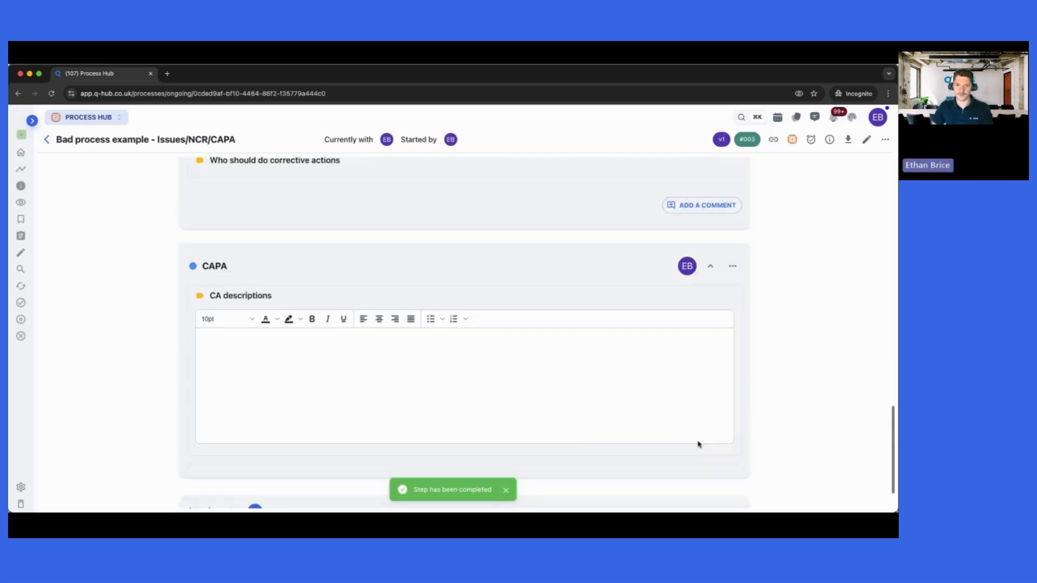
scroll(248, 247, down, 1)
scroll(335, 337, up, 2)
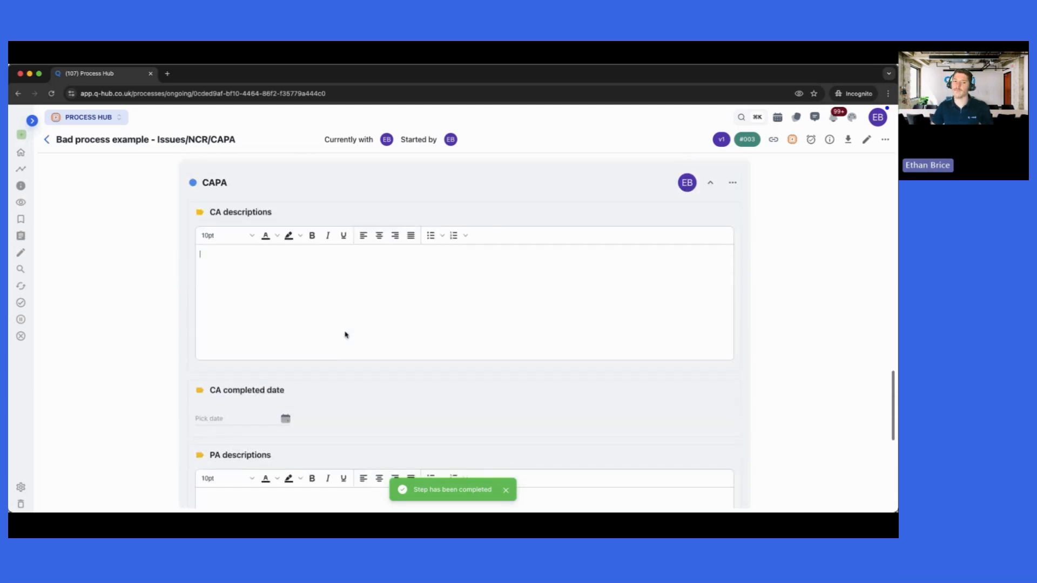
scroll(354, 345, up, 1)
scroll(350, 357, down, 6)
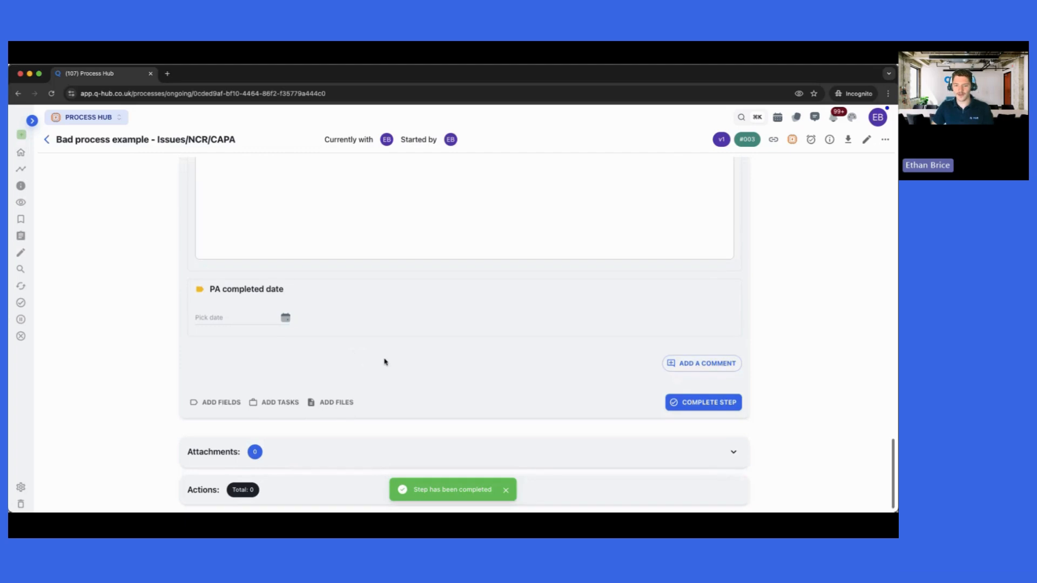
click(682, 403)
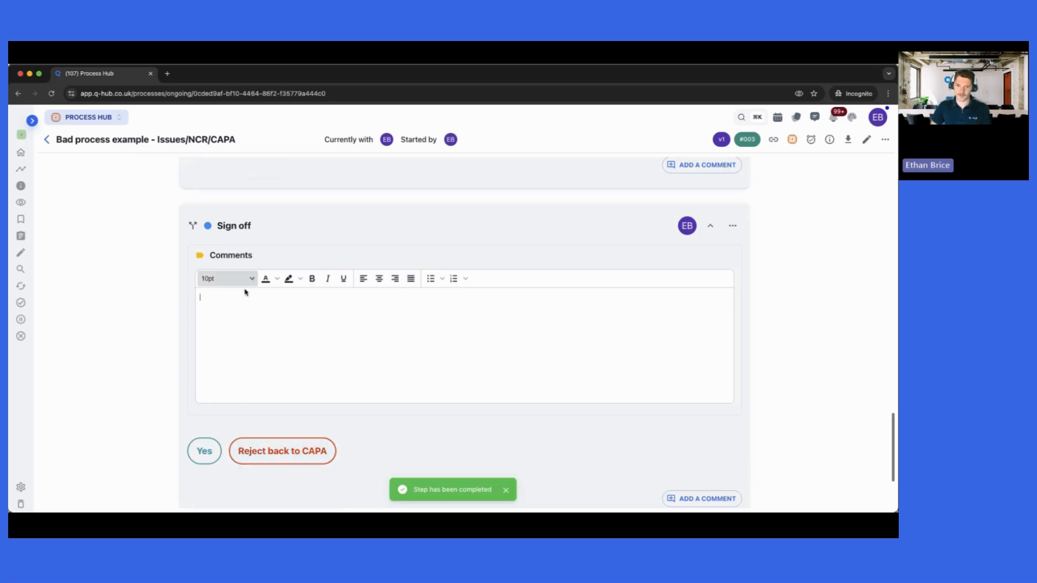
- Return to the bookmarked processes and start a new Good example - Issues/NCR/CAPA entry
scroll(526, 366, up, 15)
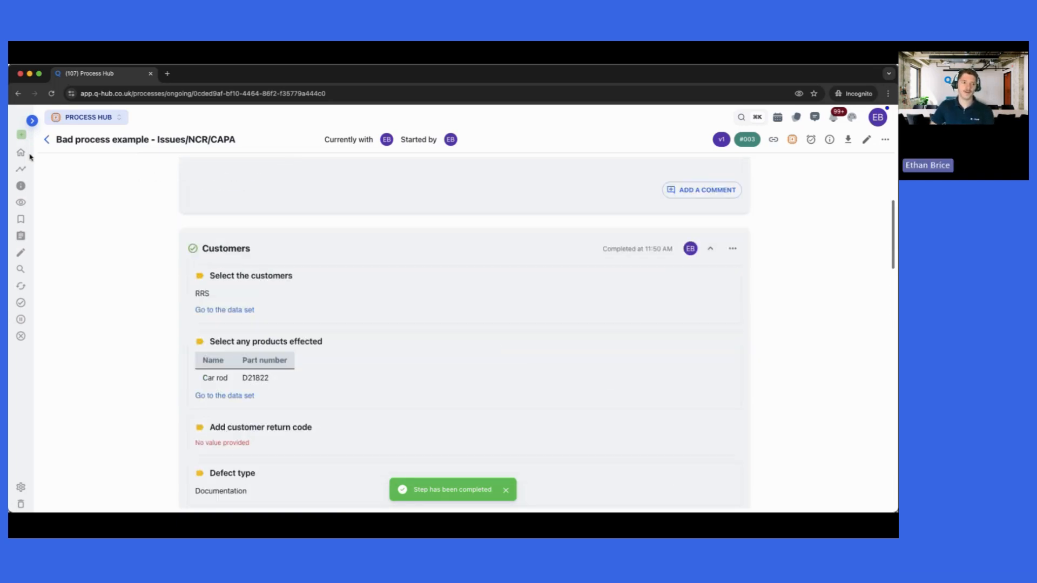
click(22, 221)
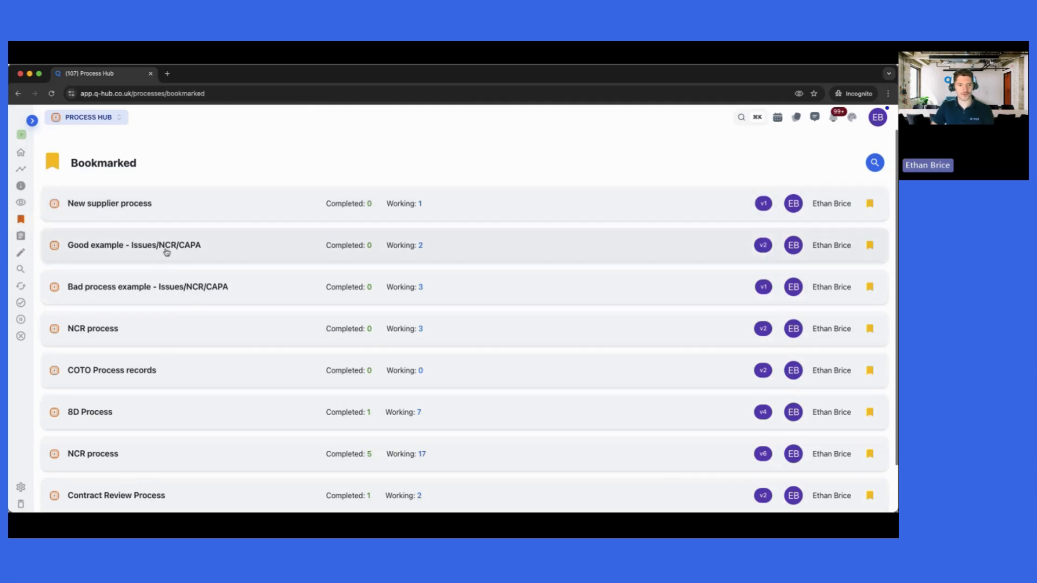
click(167, 243)
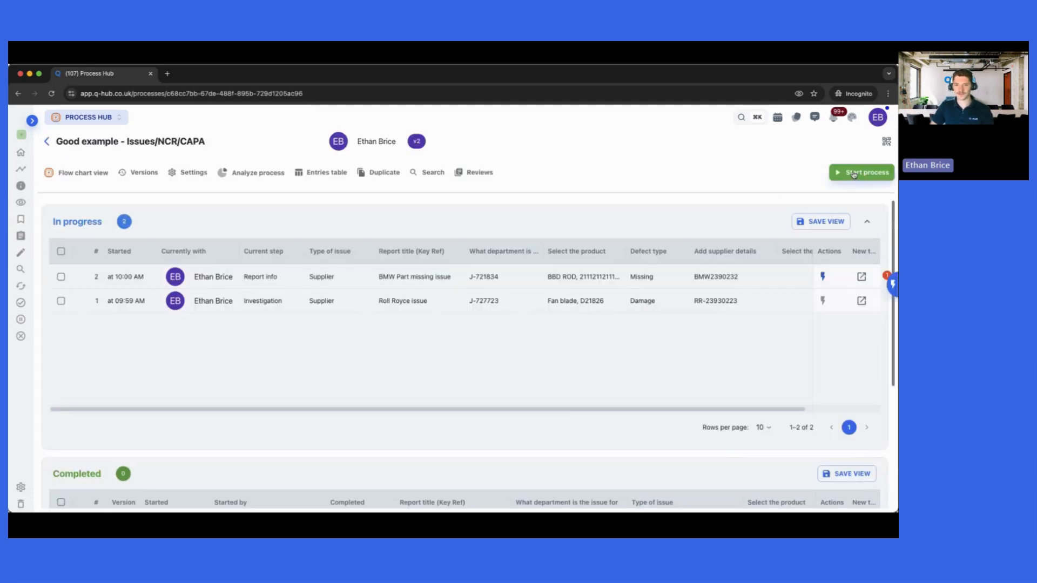
click(853, 174)
- Enter the report title "Qhub issue found" and select J-7218232 as the department the issue is for
drag(210, 209, 274, 209)
click(248, 223)
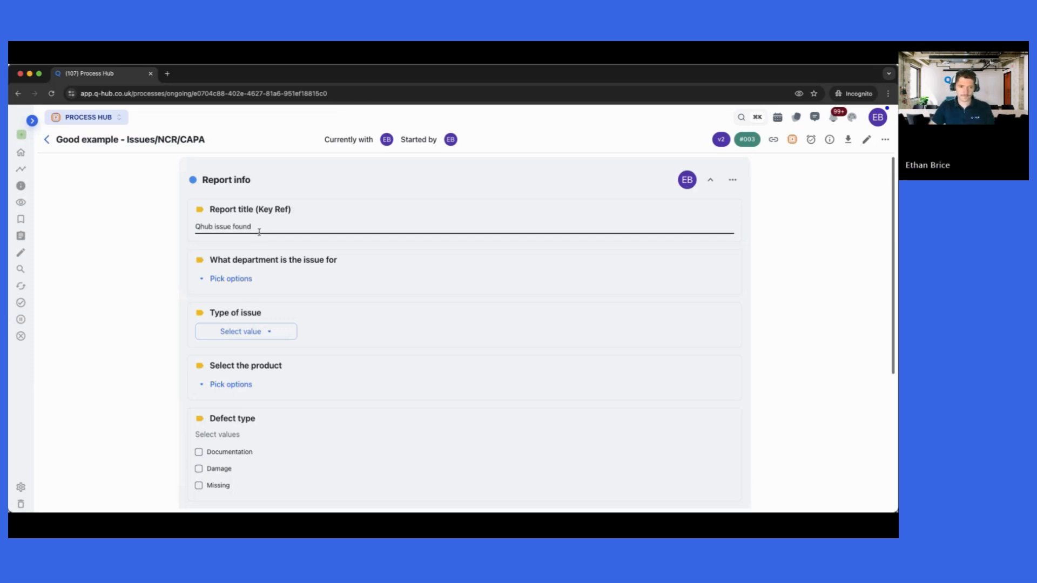
click(239, 280)
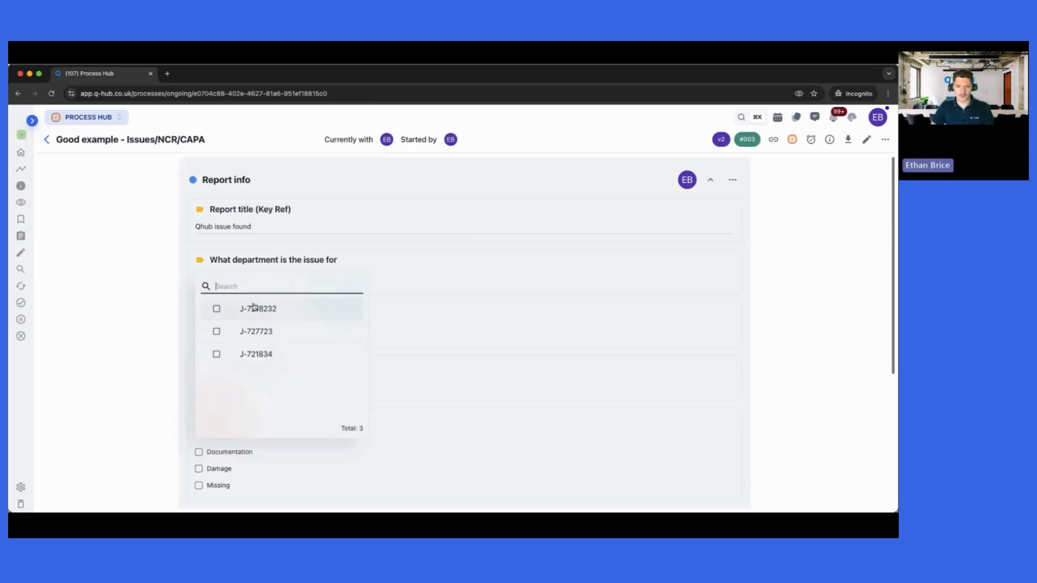
click(254, 307)
click(440, 324)
- Switch the type of issue from Customer to Internal to Supplier, checking the conditional fields for each and leaving Supplier selected
scroll(430, 324, down, 2)
click(240, 292)
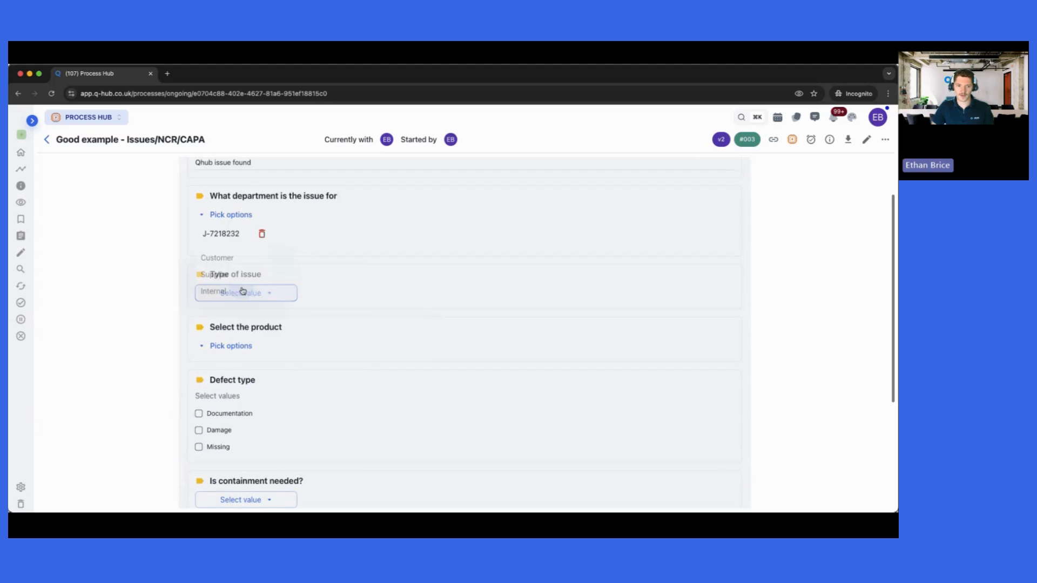
click(229, 261)
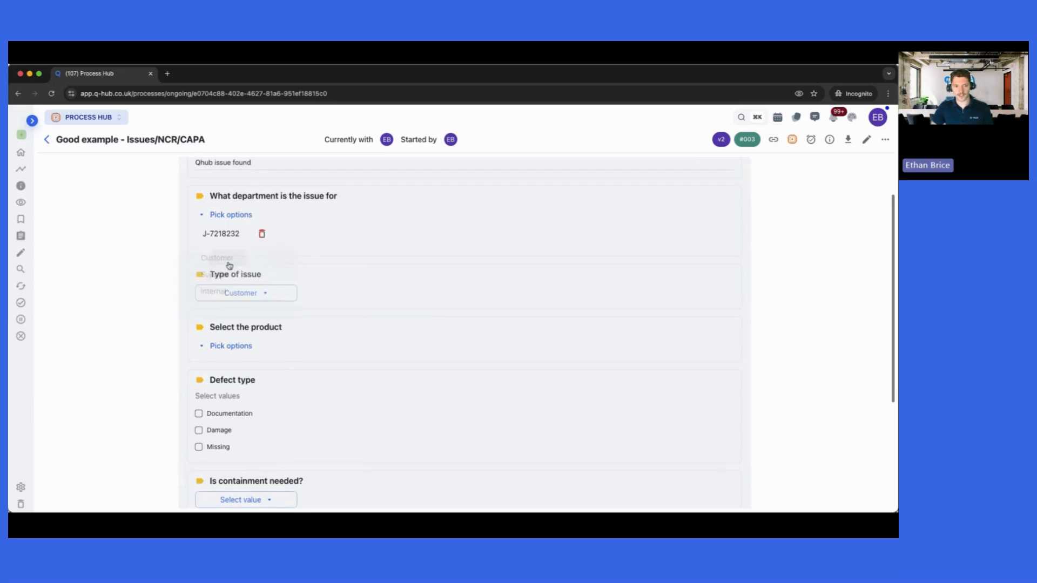
scroll(417, 306, down, 2)
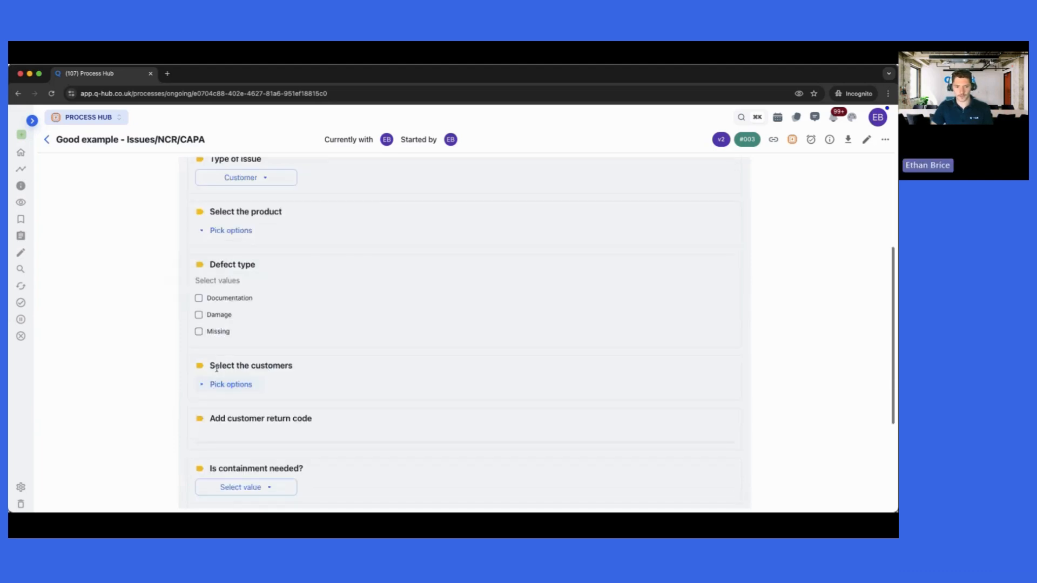
drag(210, 365, 295, 369)
drag(227, 417, 301, 419)
click(254, 183)
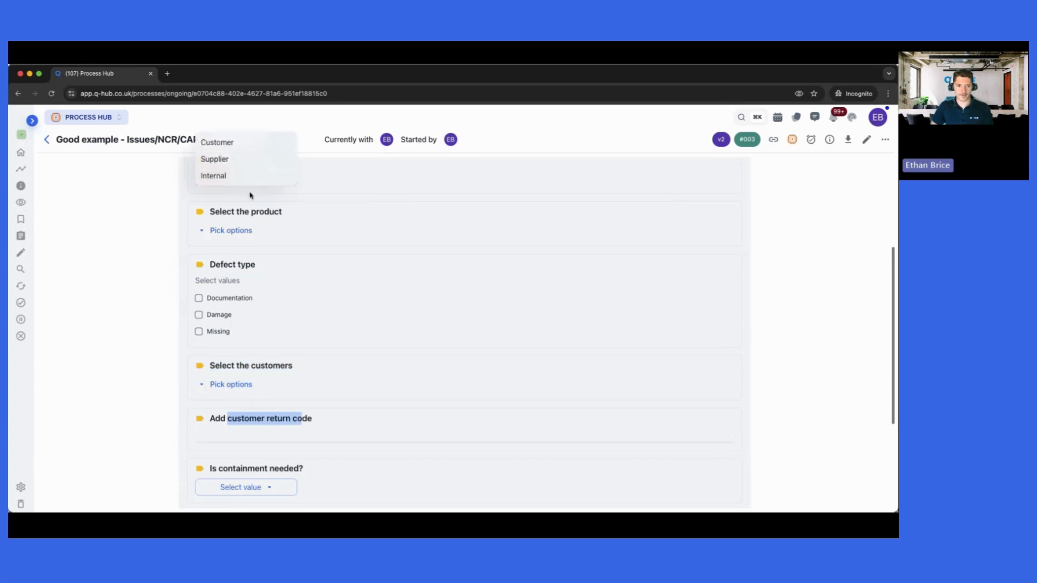
click(224, 174)
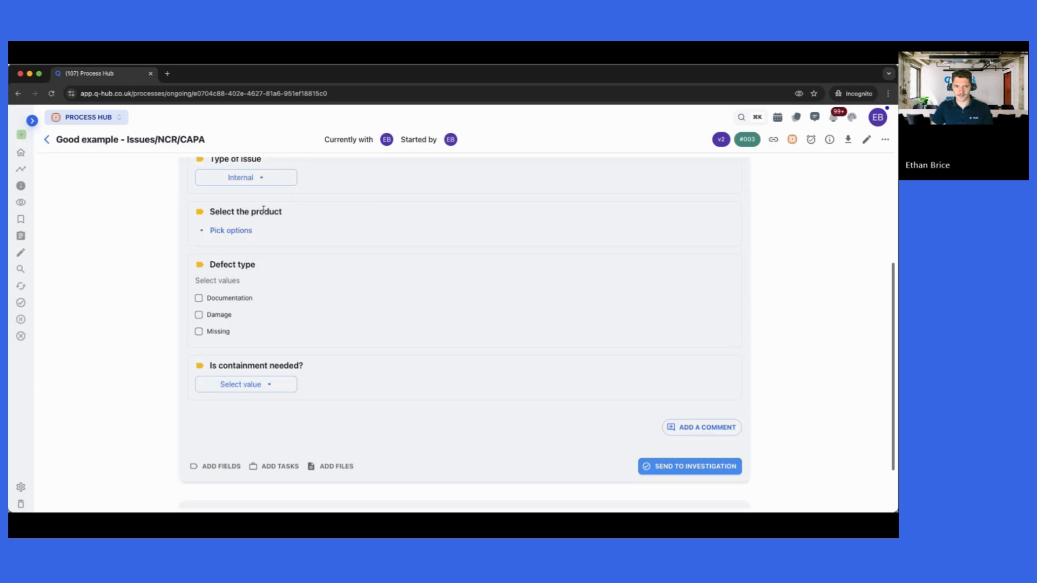
click(241, 177)
click(237, 164)
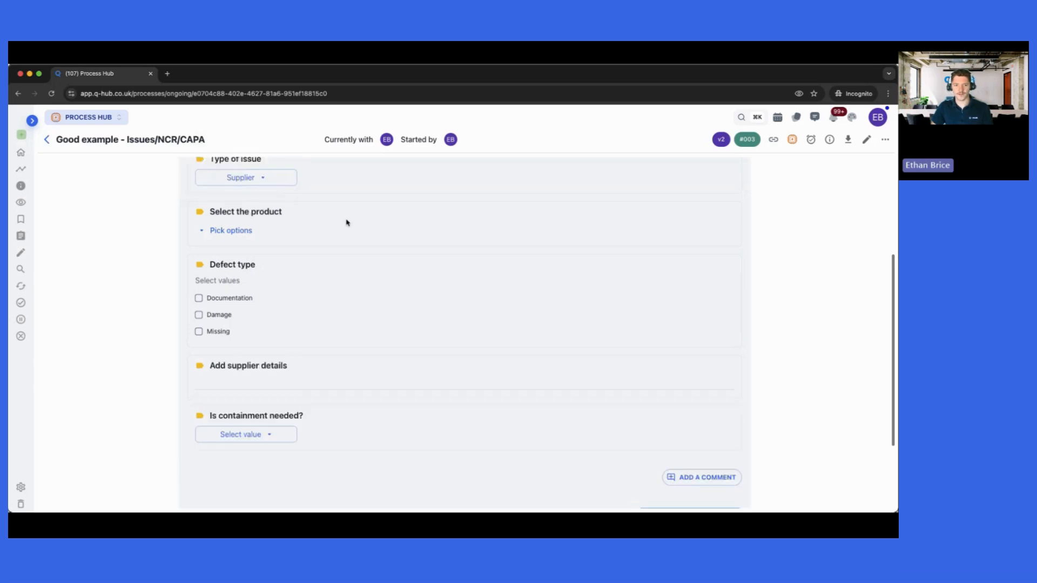
- Set the defect type to Damage and select the product Elbow tube (D21820)
scroll(291, 359, down, 1)
click(211, 295)
click(229, 210)
click(266, 280)
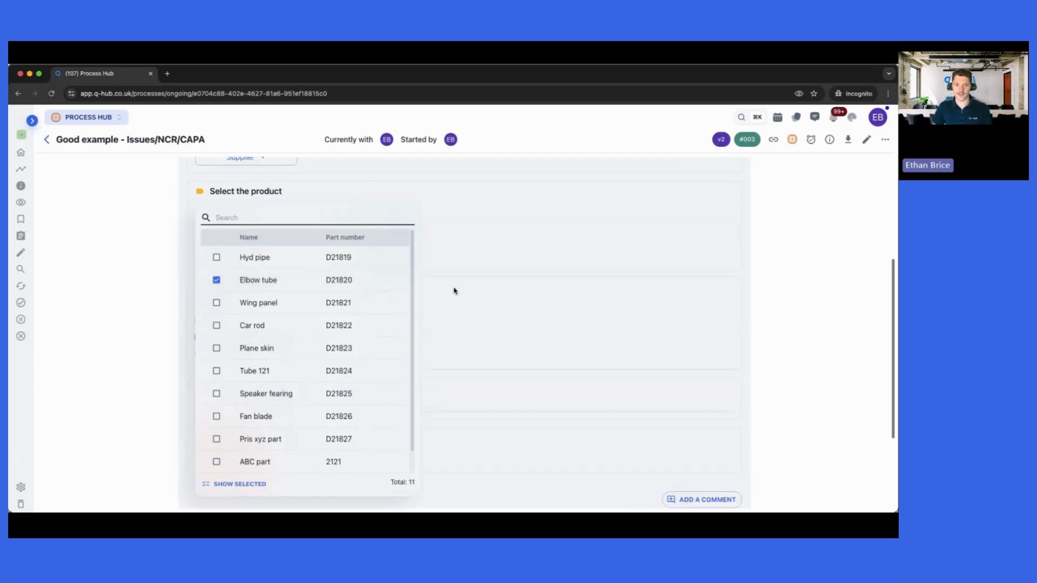
click(465, 294)
- Set "Is containment needed?" to No and send the report to a user for the Investigation step
scroll(478, 295, up, 3)
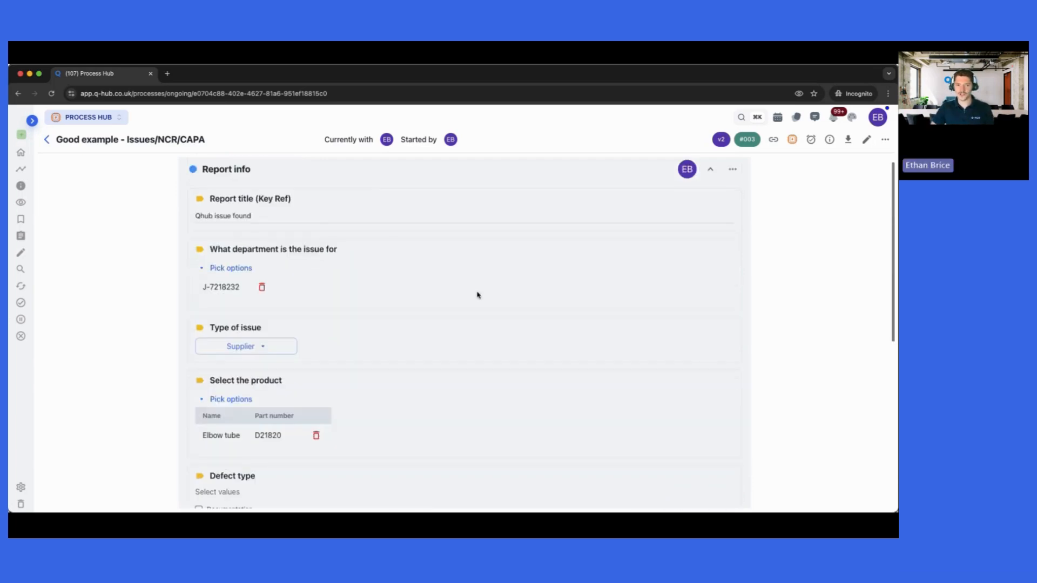
scroll(477, 295, down, 5)
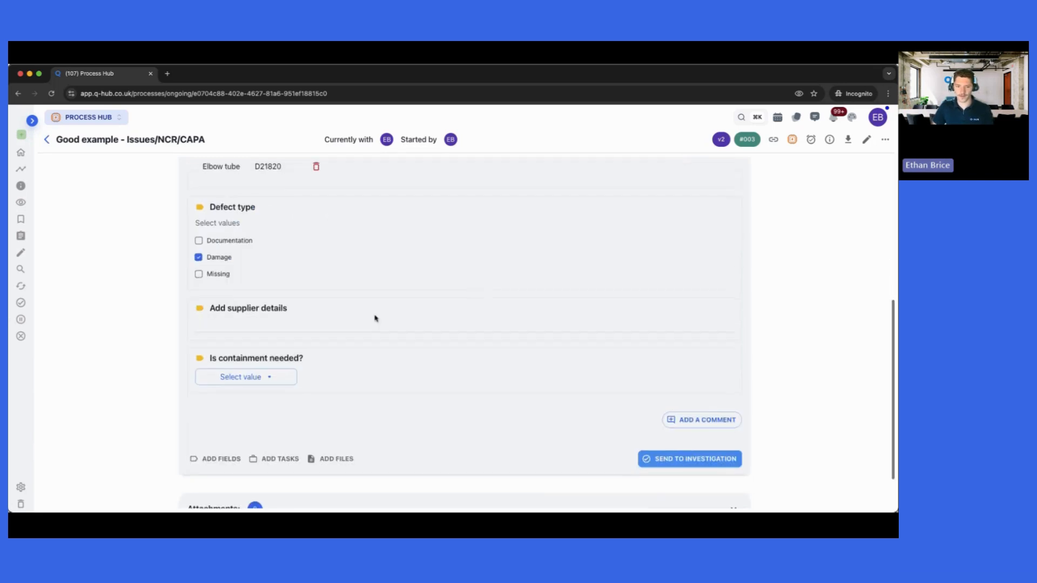
click(266, 376)
click(226, 363)
scroll(417, 373, down, 1)
scroll(417, 372, down, 1)
click(689, 402)
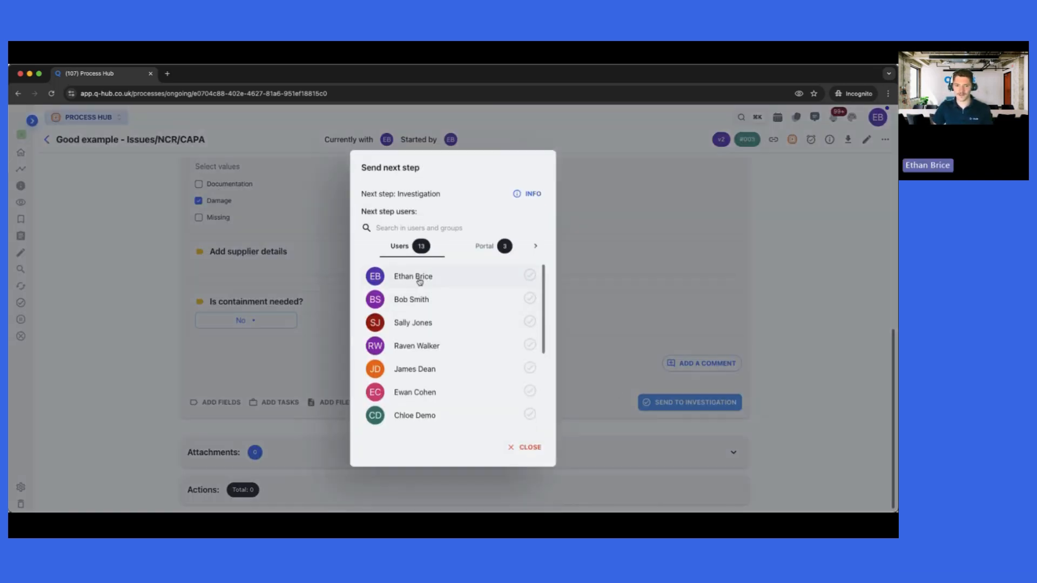
click(420, 282)
click(527, 454)
scroll(505, 361, down, 4)
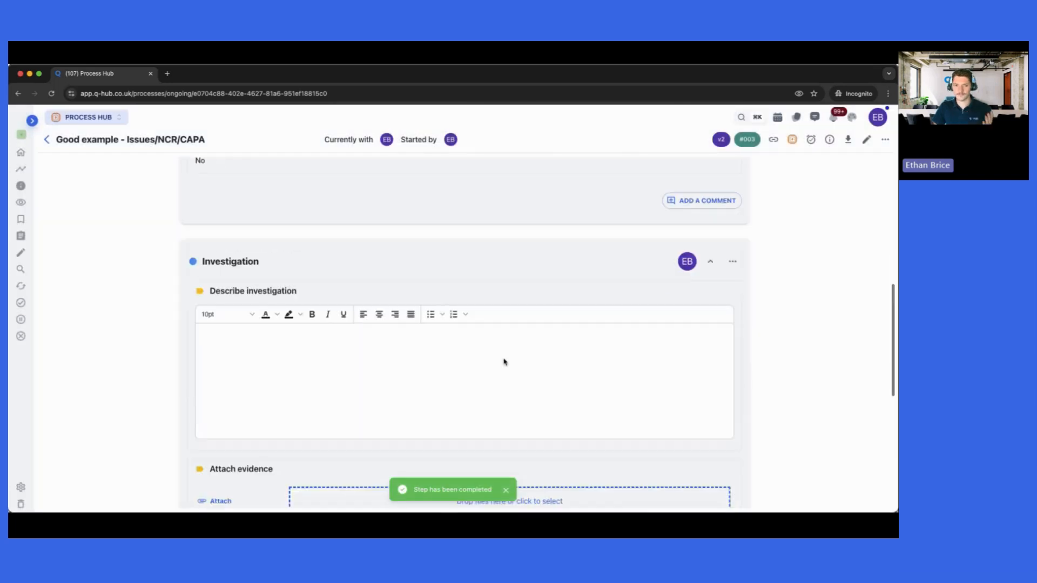
- Review the submitted report and the Investigation fields, leave them empty, and send the CAPA step to a user
scroll(505, 359, up, 12)
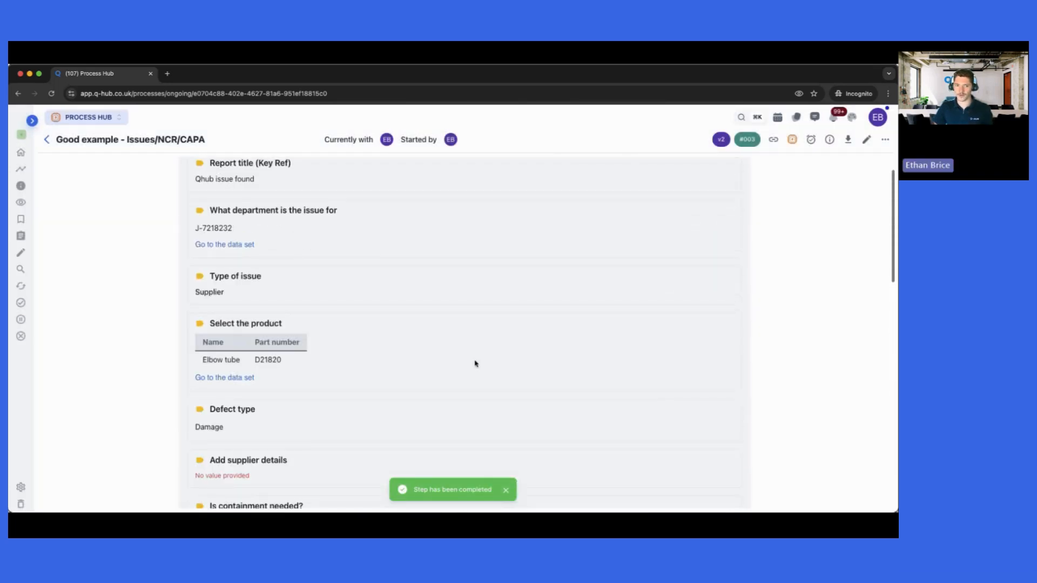
scroll(460, 356, down, 14)
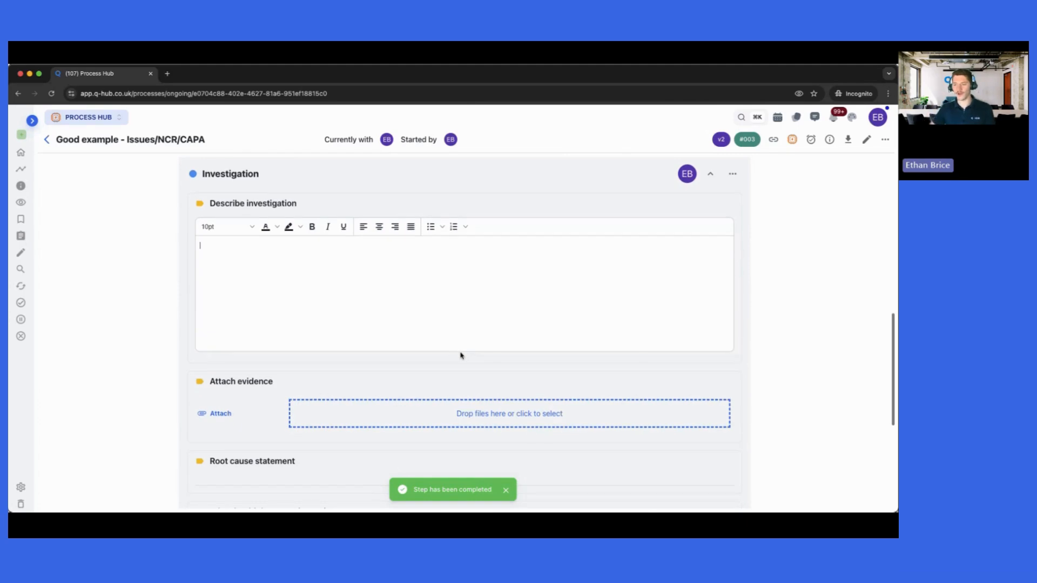
scroll(461, 355, down, 1)
scroll(376, 378, down, 2)
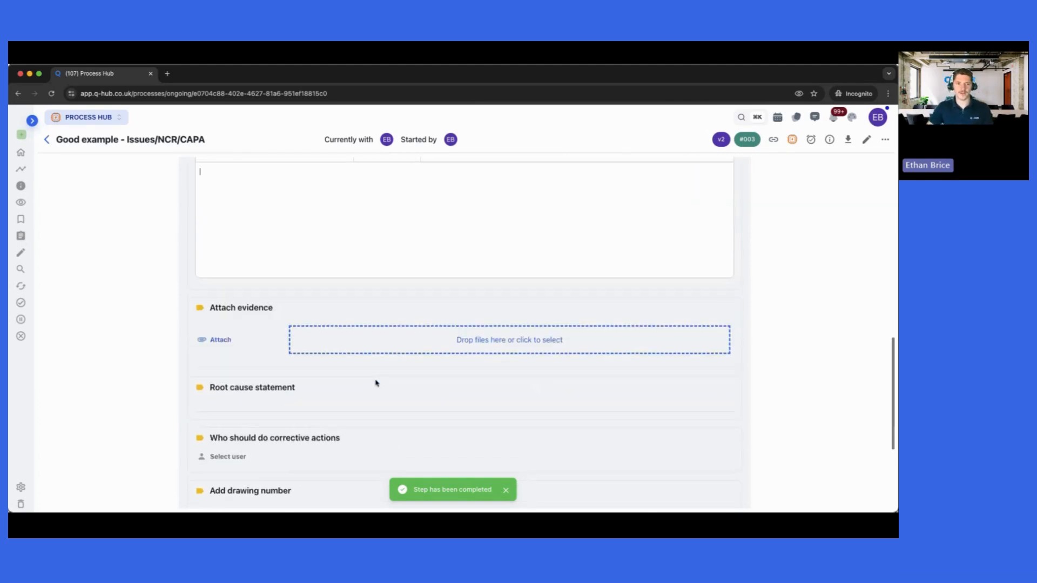
scroll(375, 381, up, 6)
scroll(345, 373, down, 5)
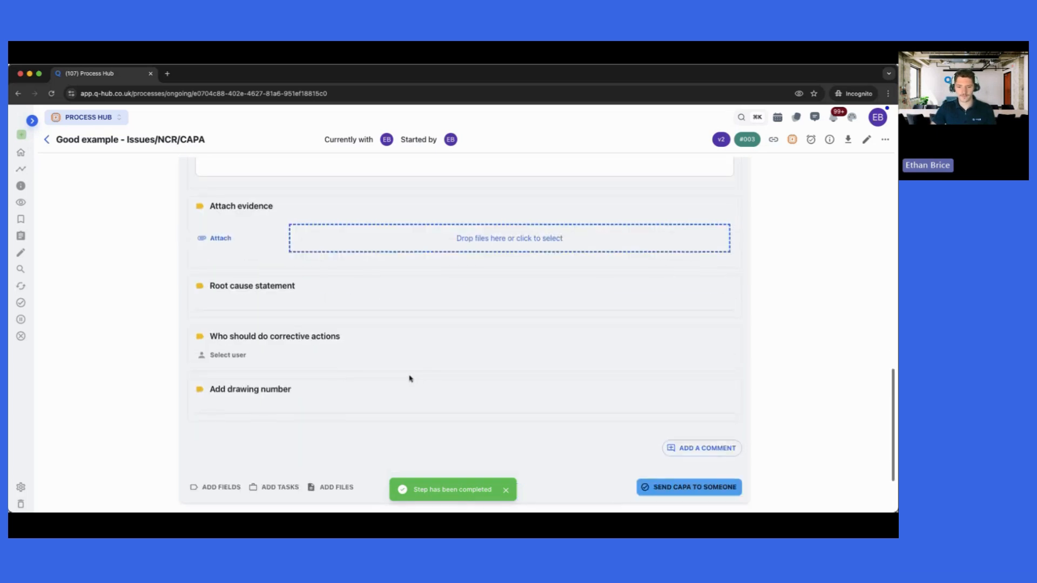
scroll(607, 461, down, 1)
click(689, 471)
click(453, 286)
click(524, 455)
- Create a task under the CAPA step's corrective actions, titled "Go and check the line for XYZ parts"
scroll(497, 435, down, 10)
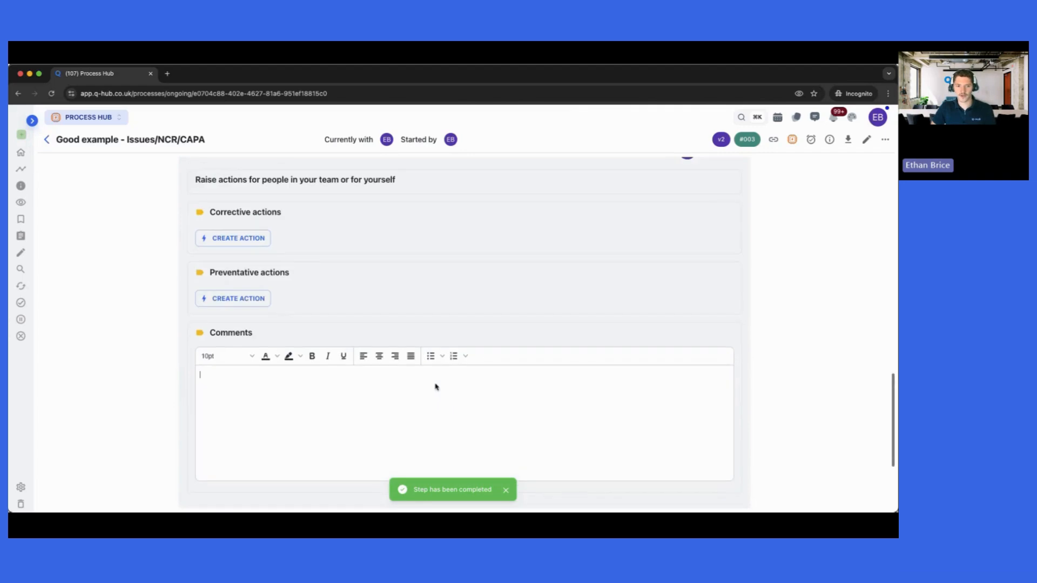
scroll(321, 263, up, 1)
drag(211, 227, 285, 227)
click(258, 229)
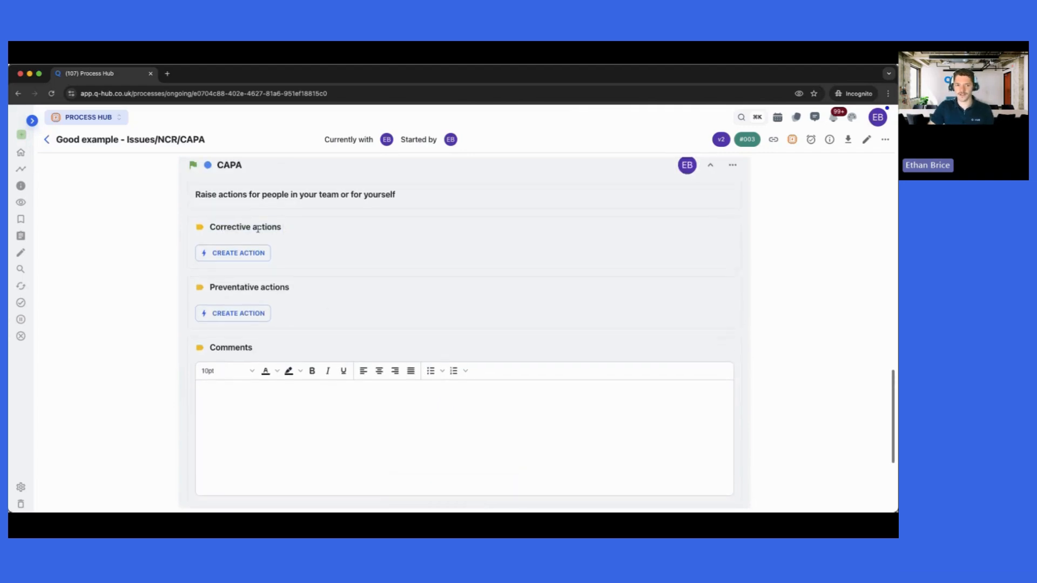
drag(210, 227, 285, 229)
click(234, 252)
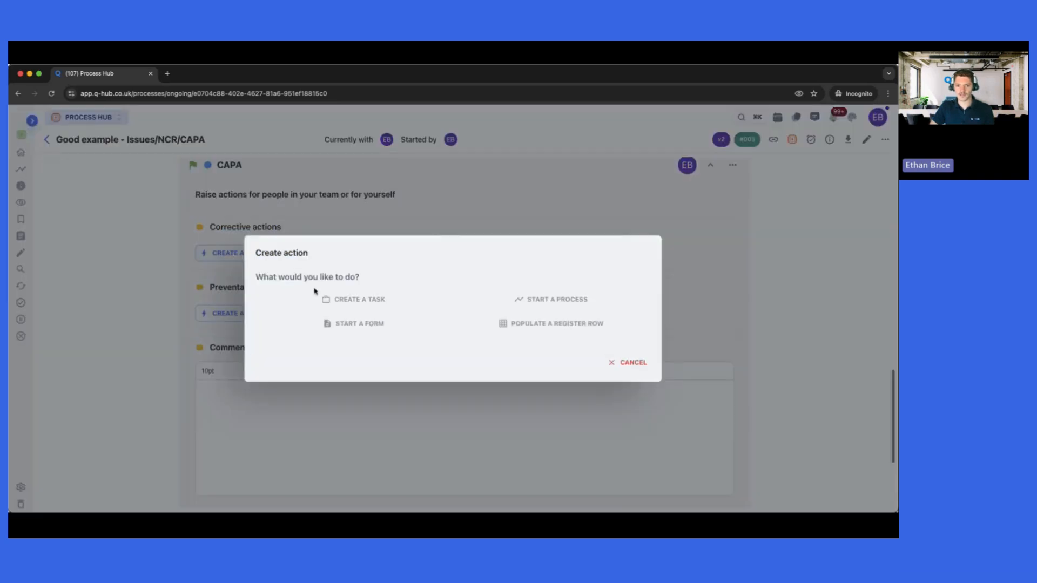
click(351, 300)
click(324, 176)
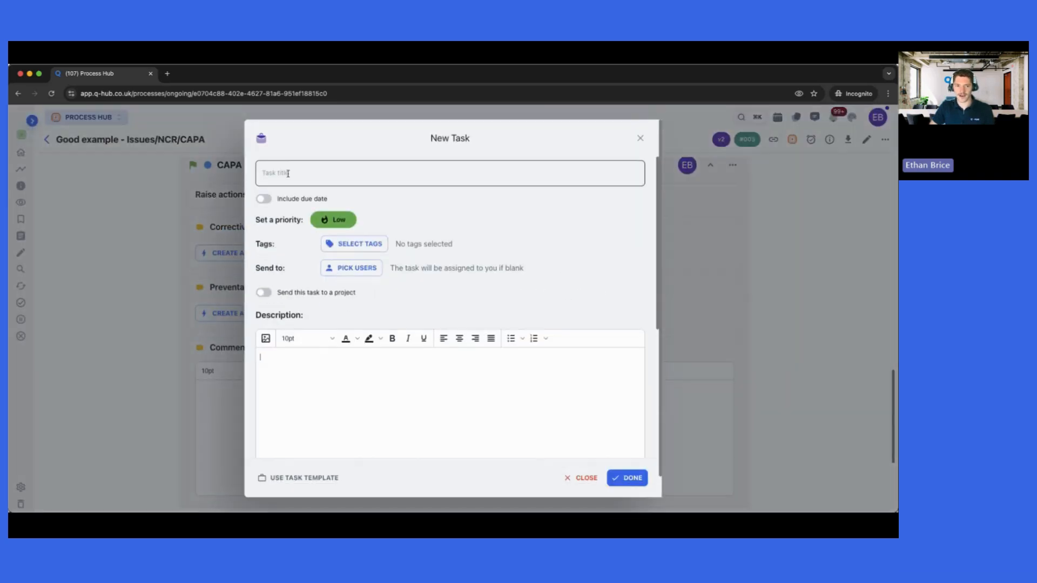
text(Go and check the lis)
text(e for XYZ part)
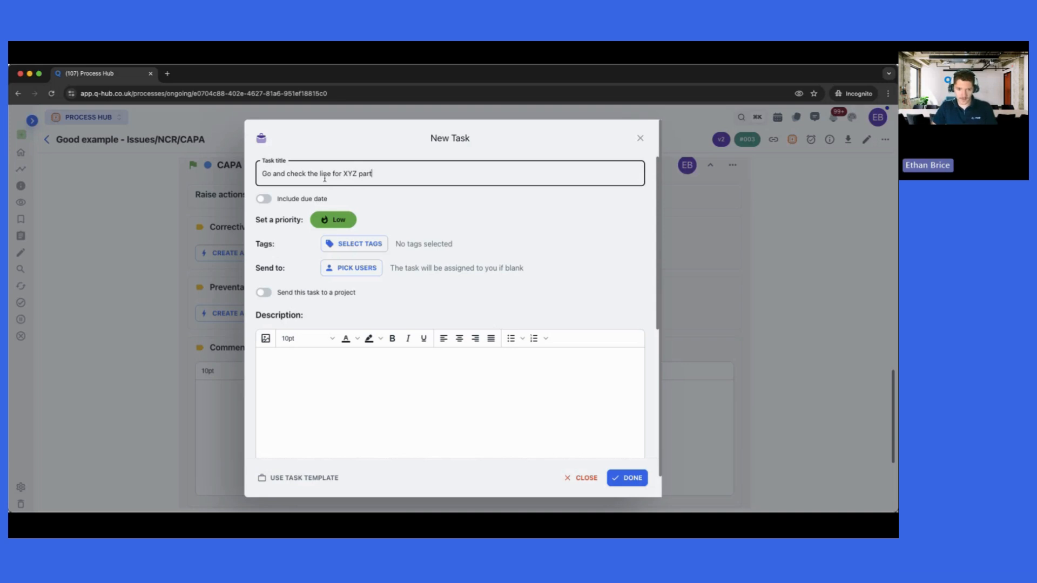
- Link the new task to the CAPA project, assign it to a user and finish creating it
click(355, 403)
click(320, 293)
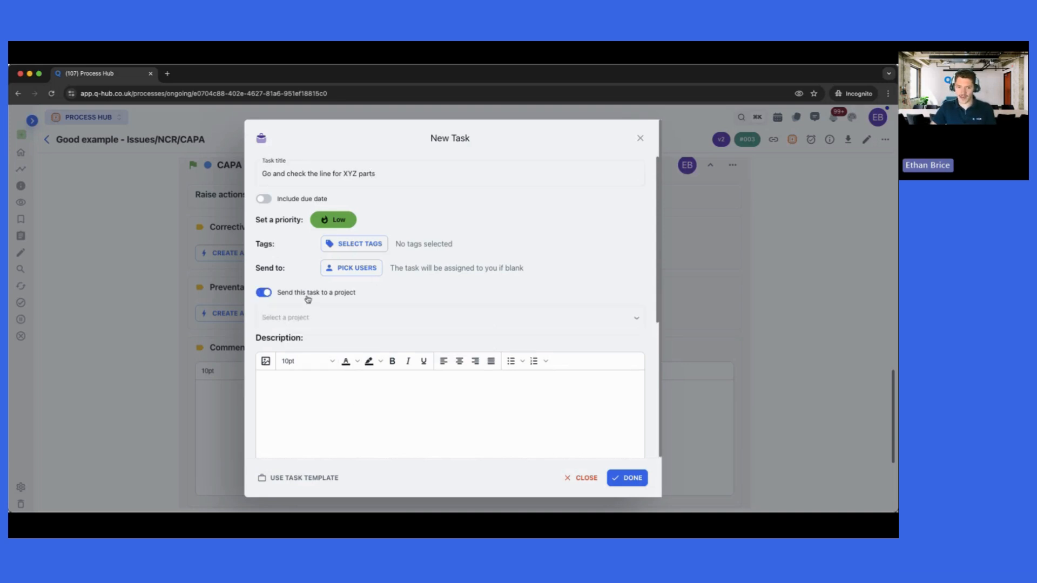
click(319, 323)
click(324, 359)
click(365, 268)
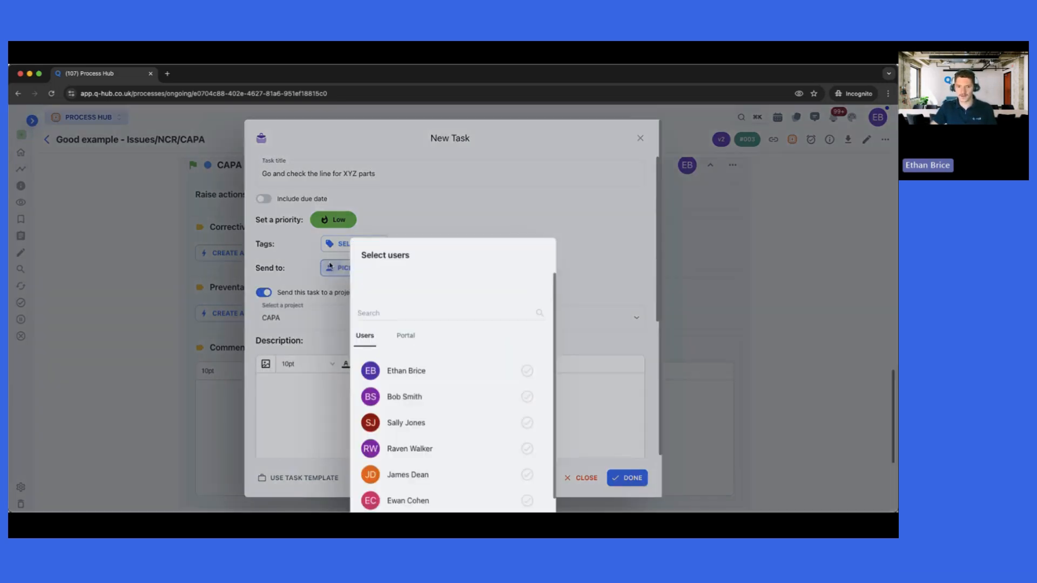
click(435, 282)
click(524, 478)
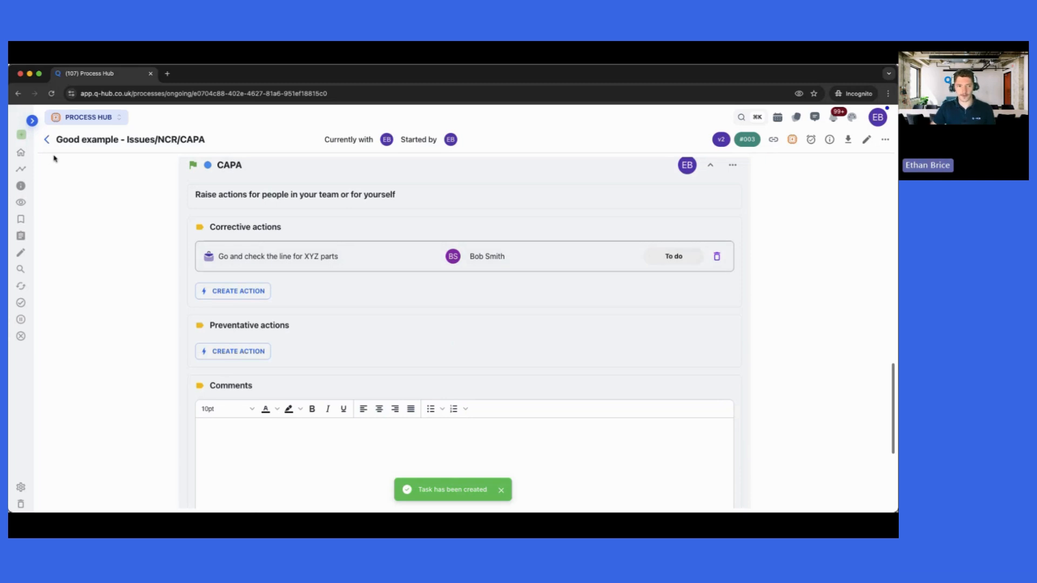
- Return to the process overview, open "Stock check of BMW parts" from the process actions and mark the task as complete
click(46, 139)
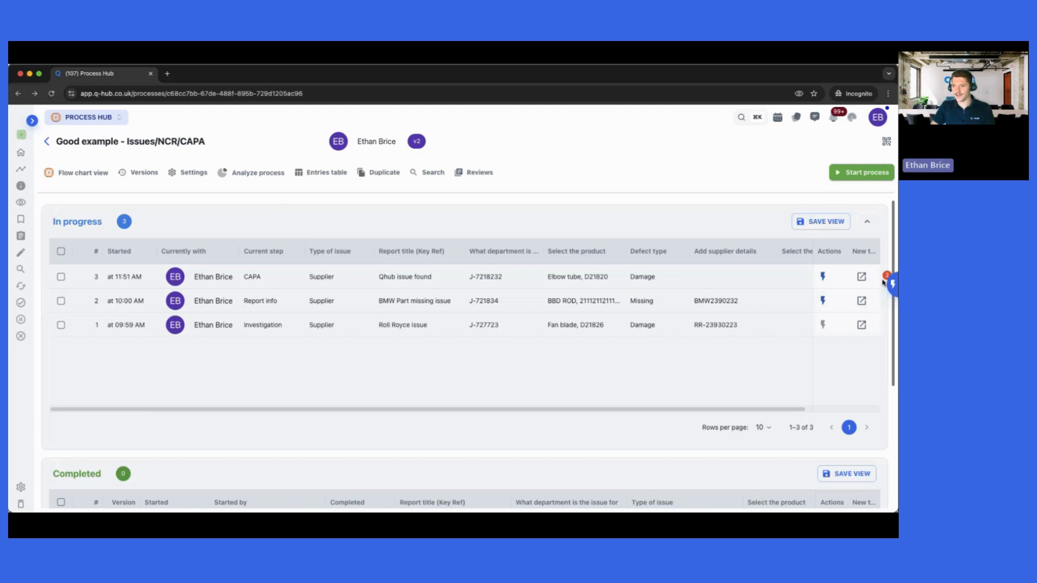
click(890, 283)
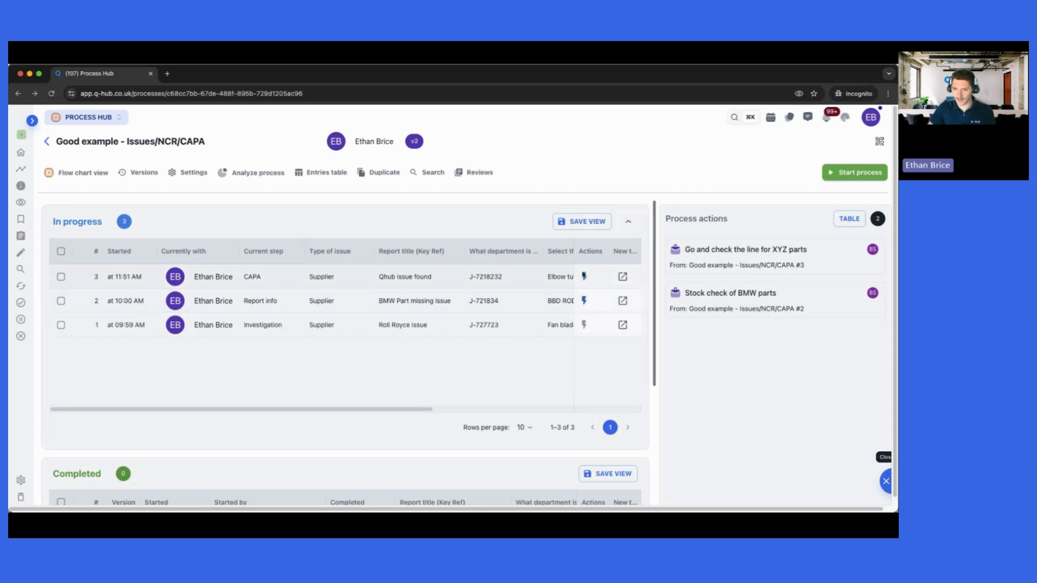
click(730, 302)
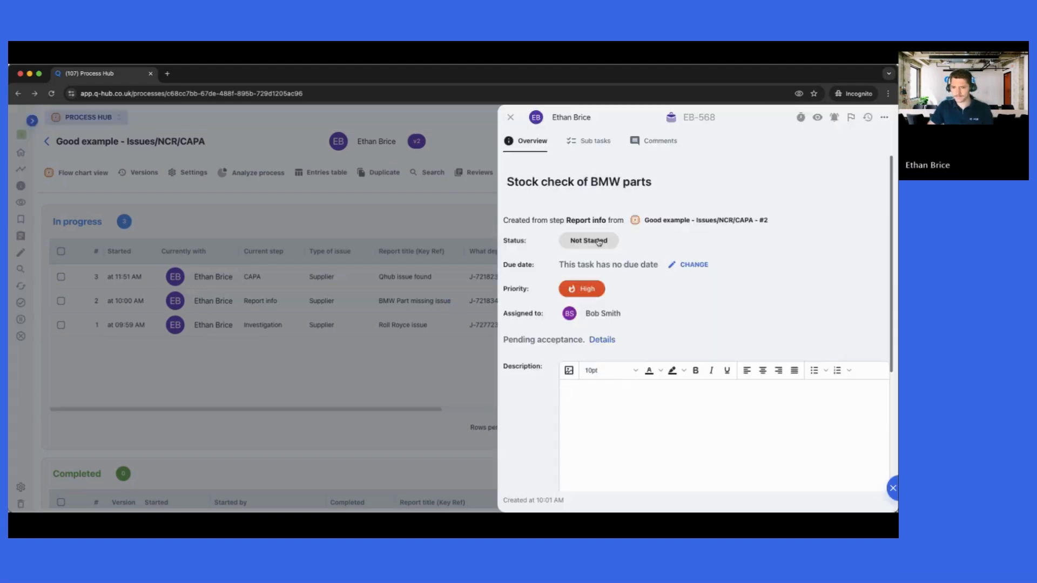
click(597, 241)
click(602, 332)
click(423, 369)
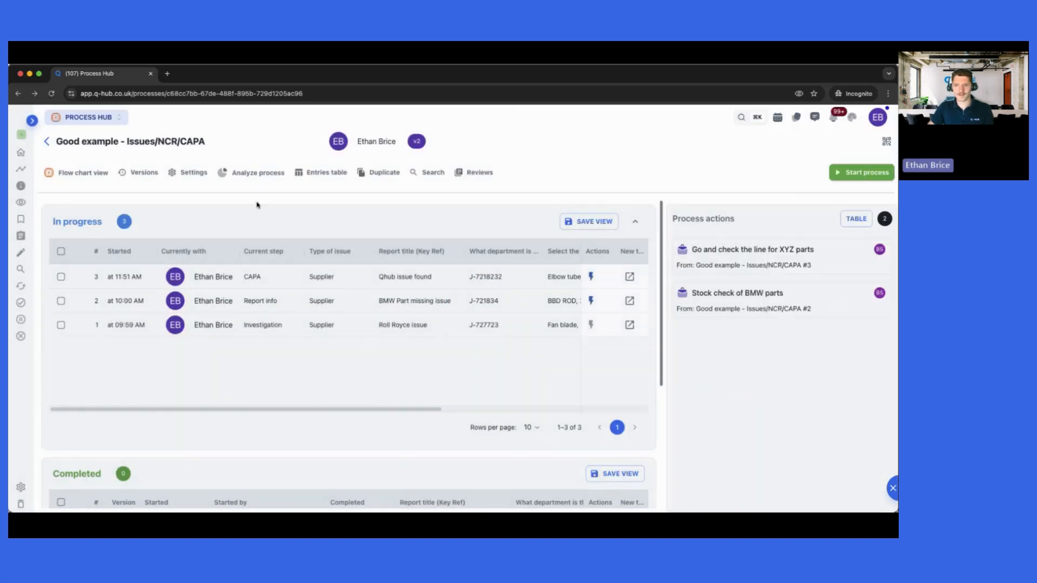
- Reload the process overview and check the remaining process actions for the in-progress entries
click(51, 93)
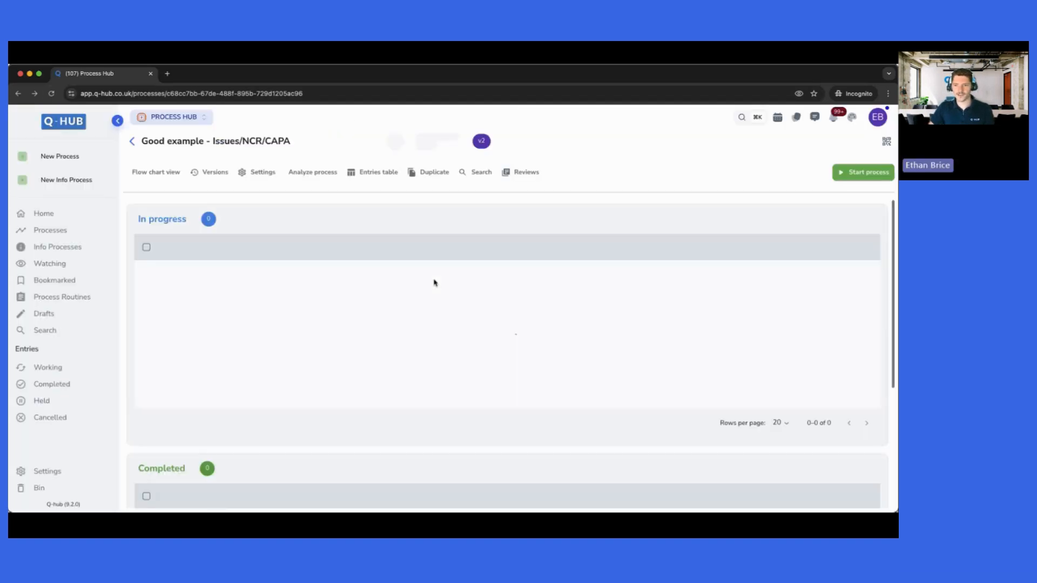
click(117, 121)
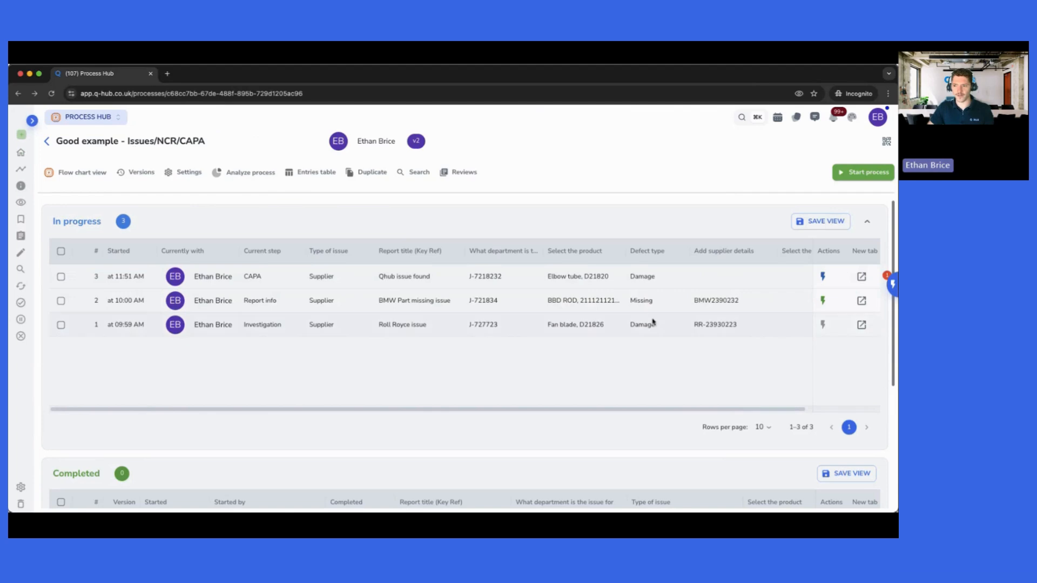
click(826, 299)
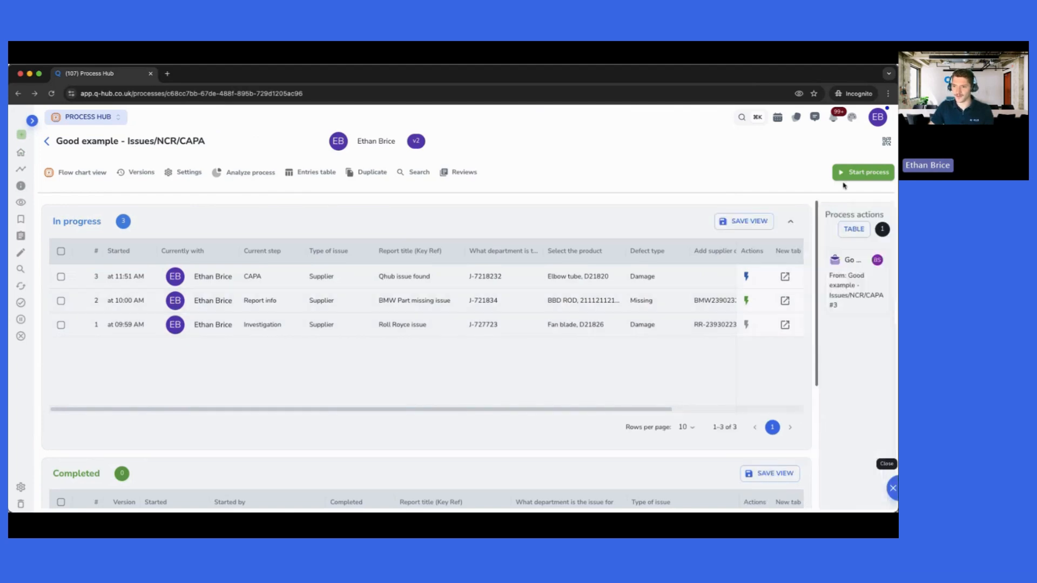
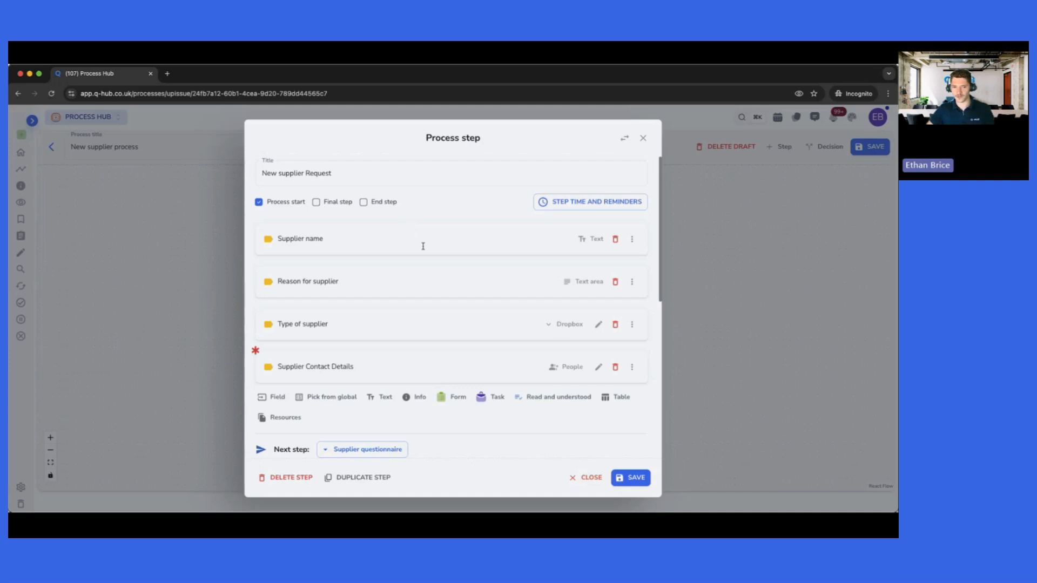
- Review the New supplier Request step's name, reason and type fields, including the option list for Type of supplier
triple_click(282, 238)
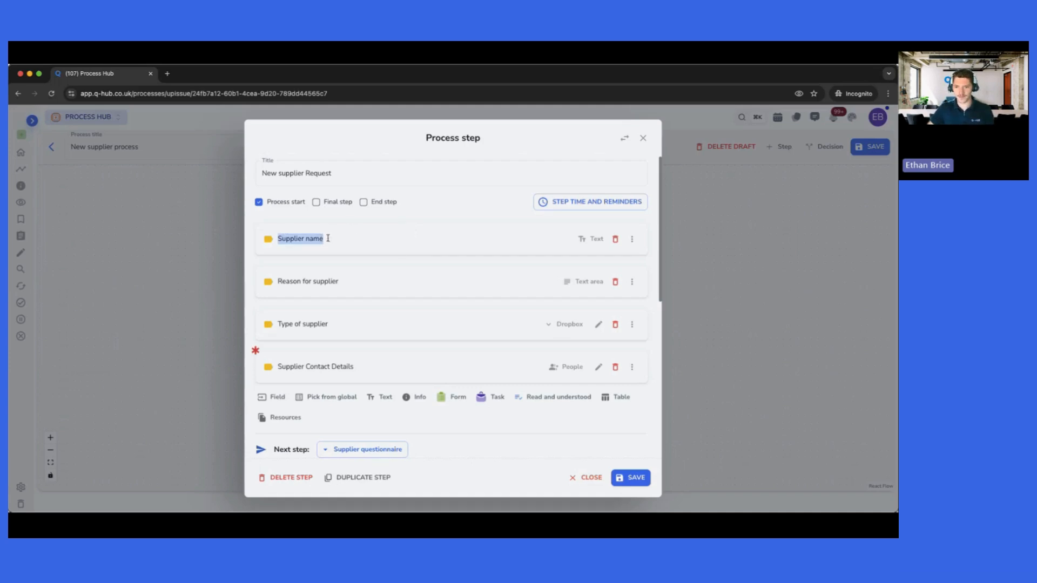
triple_click(292, 283)
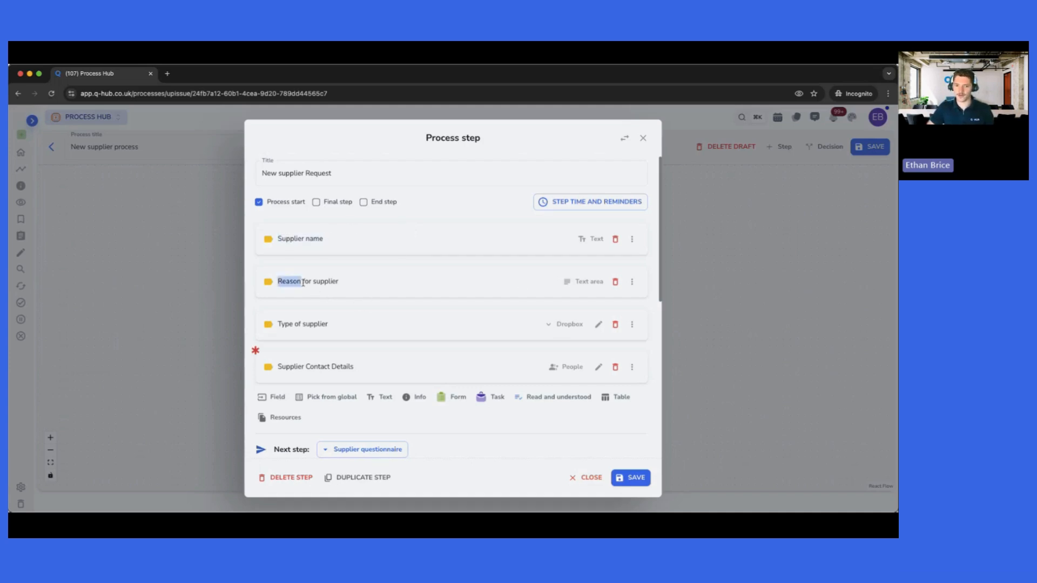
click(278, 304)
double_click(286, 324)
triple_click(301, 327)
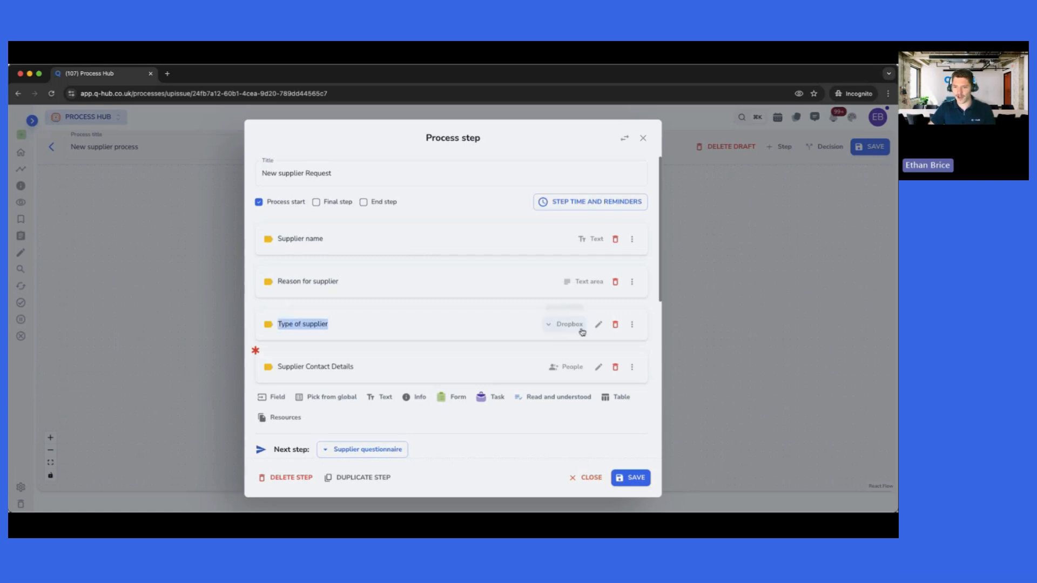
click(598, 324)
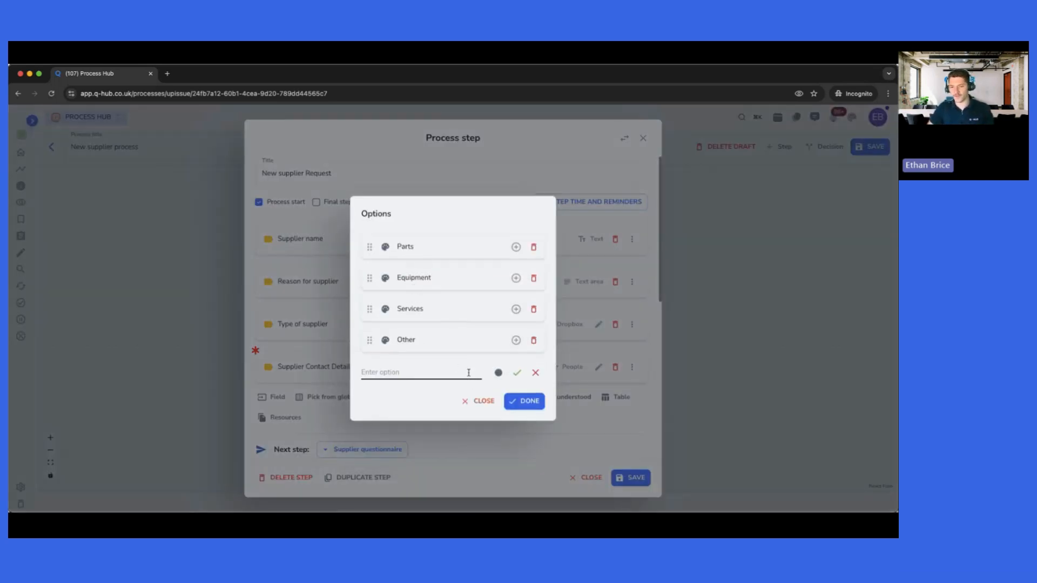
click(475, 401)
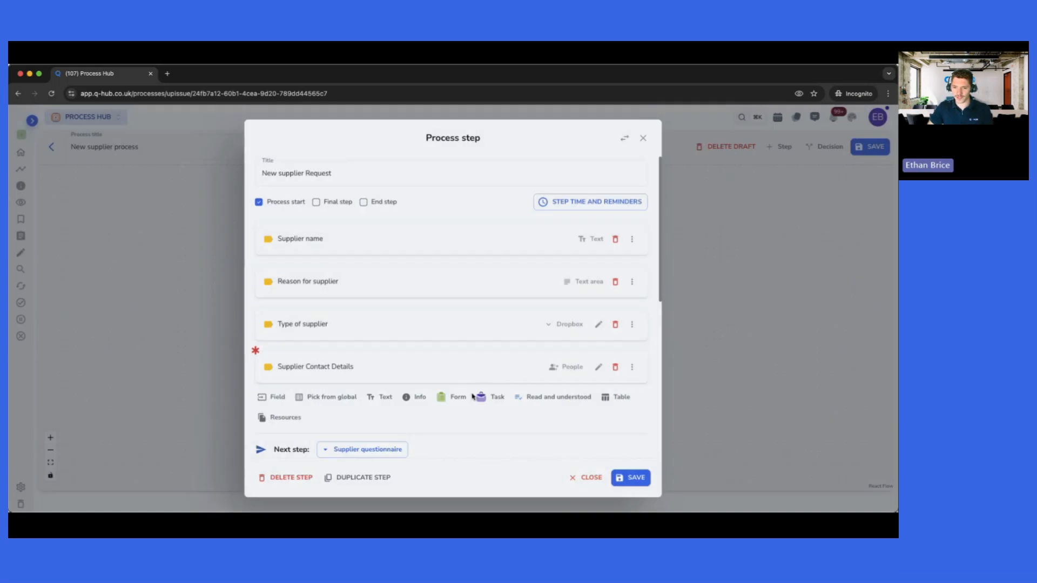
- Look through the available field types for Supplier Contact Details and keep the People type
triple_click(298, 369)
click(552, 369)
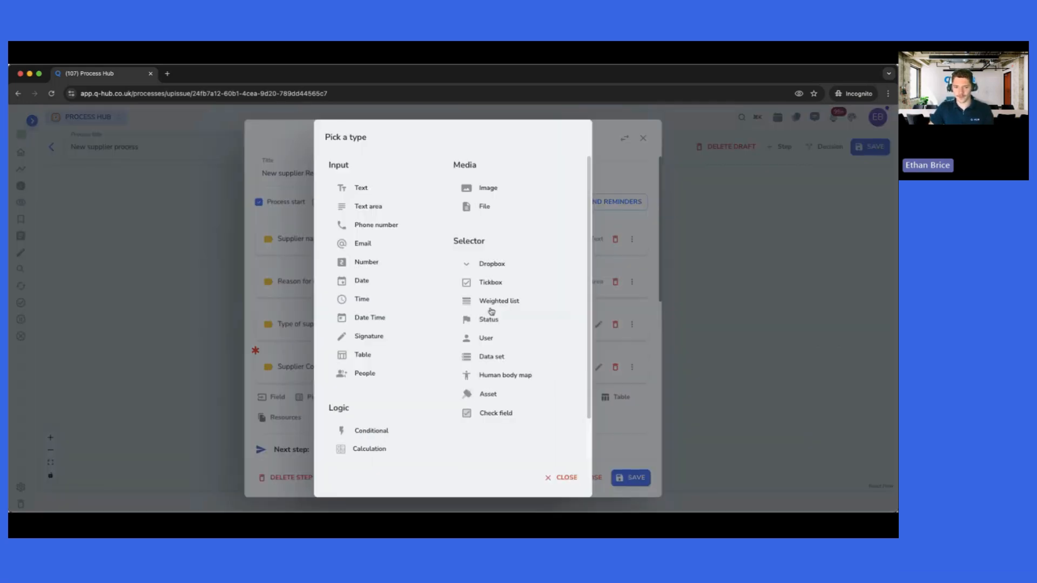
scroll(369, 389, down, 2)
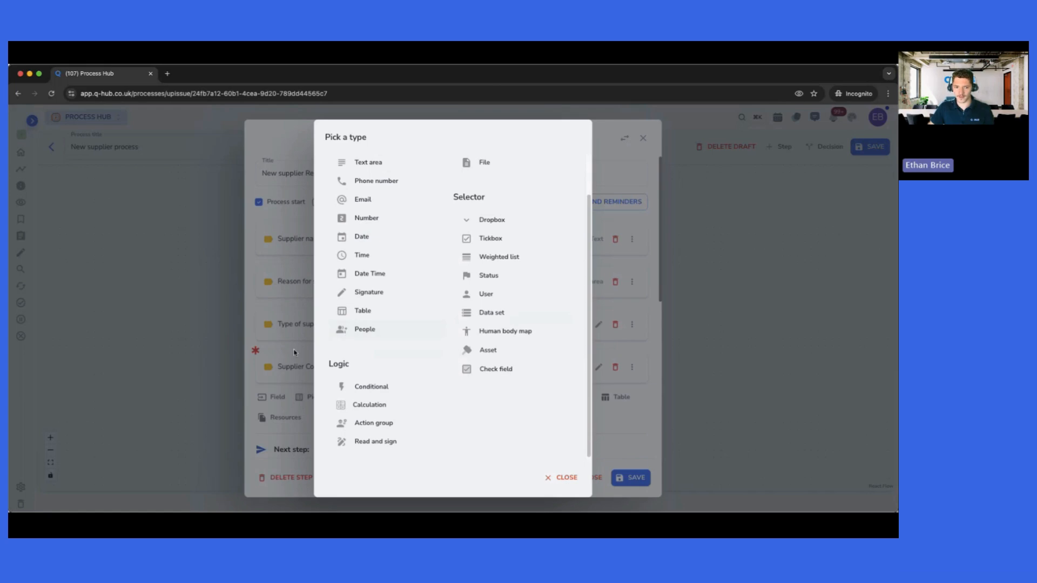
click(361, 332)
- Try out the required-field settings for Supplier Contact Details, such as Mobile, and close the options without applying changes
click(595, 371)
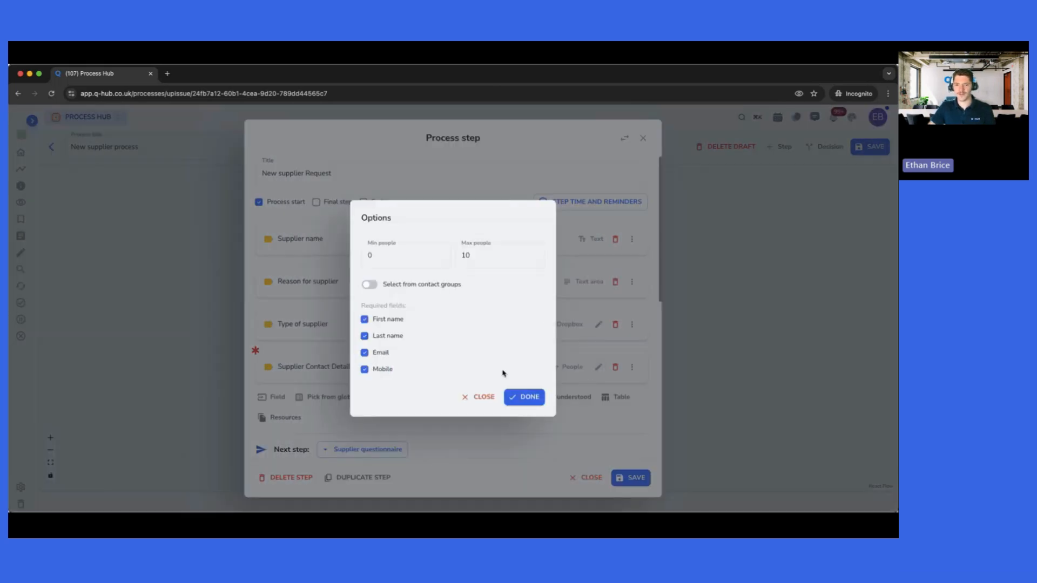
click(372, 371)
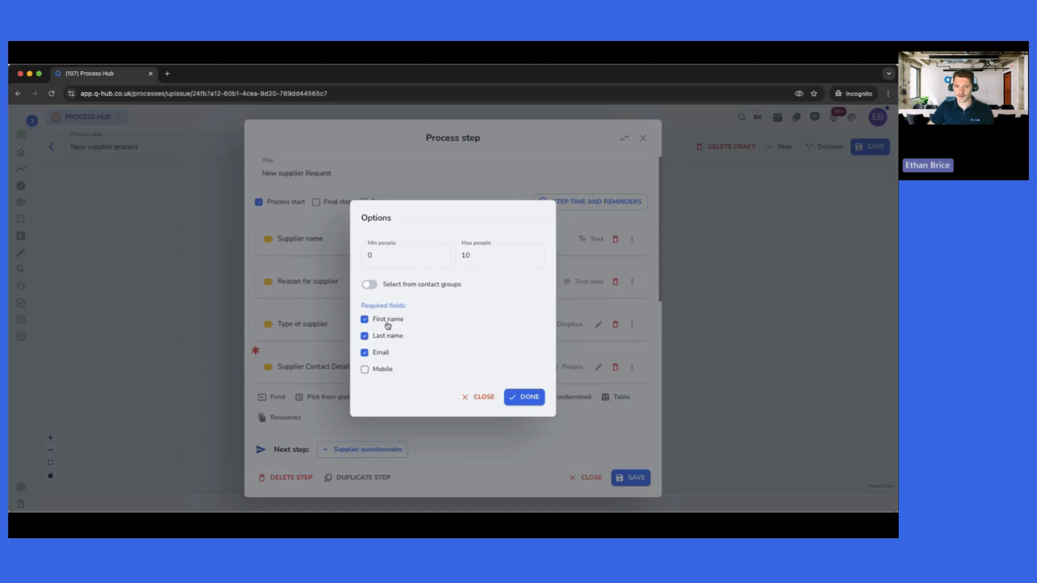
click(388, 371)
click(378, 372)
click(377, 358)
click(381, 358)
click(383, 371)
click(483, 398)
- Check the additional options for Supplier Contact Details and the settings for sending the next step to external users, and close the step
scroll(483, 357, down, 1)
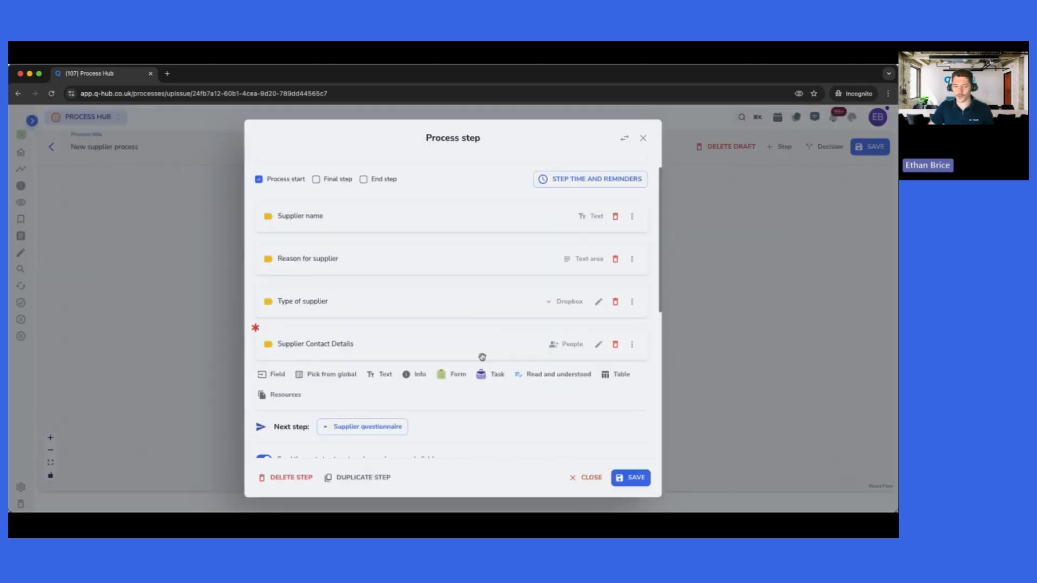
scroll(482, 357, down, 1)
click(632, 321)
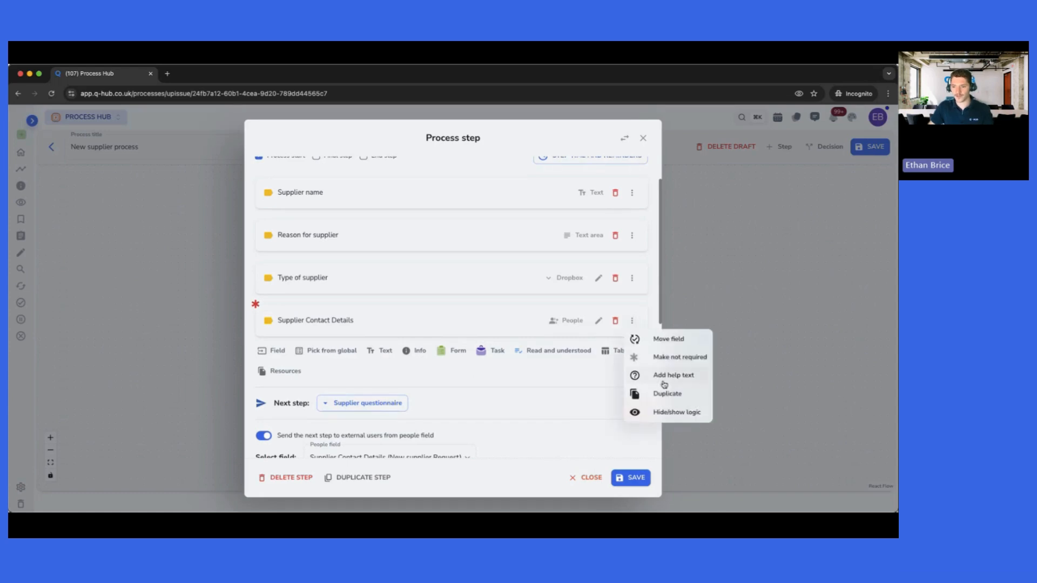
click(260, 303)
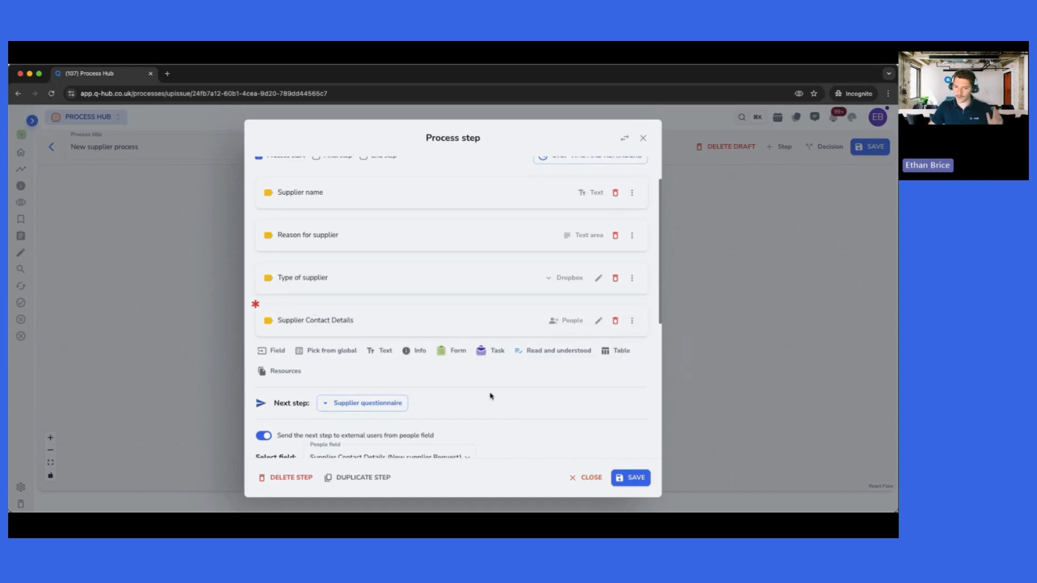
scroll(493, 392, down, 2)
scroll(493, 393, down, 1)
click(586, 477)
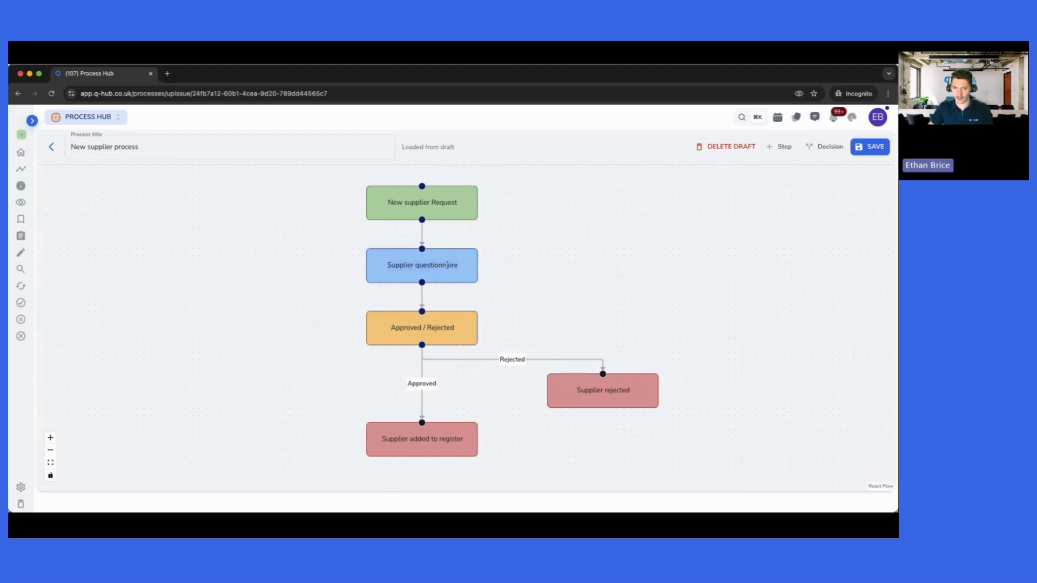
- Rename the Supplier questionnaire step to "Supplier form" and save the step
click(447, 265)
double_click(299, 173)
text(q)
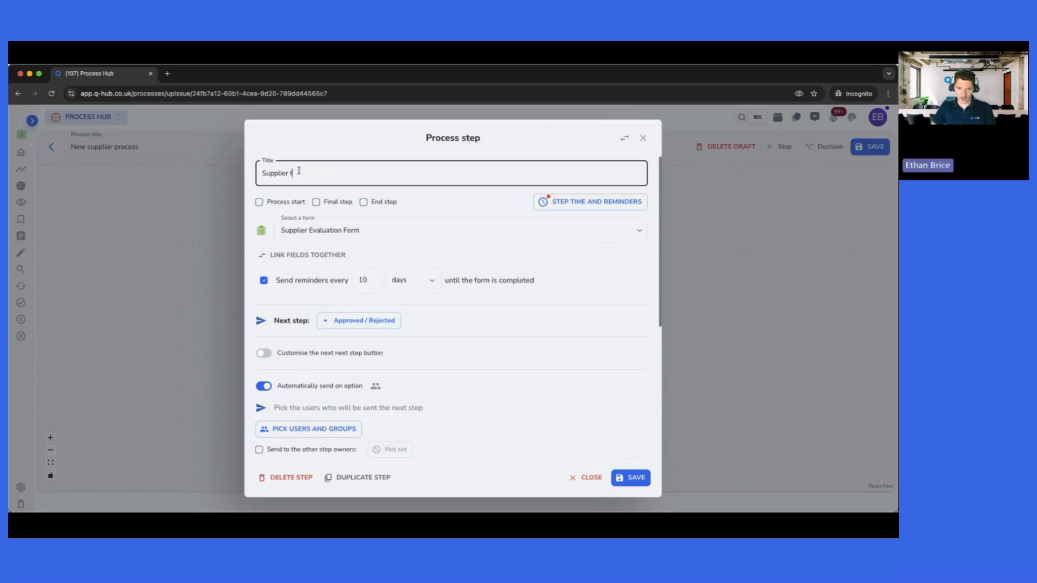
click(631, 478)
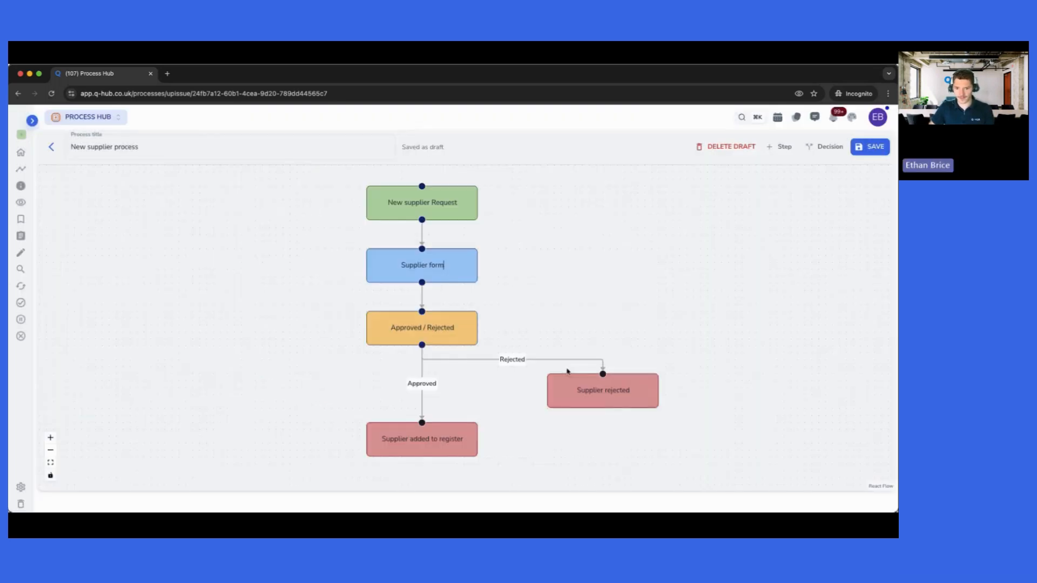
- Open the Supplier form step, look at the available step types, and close the type choice without changing it
click(462, 279)
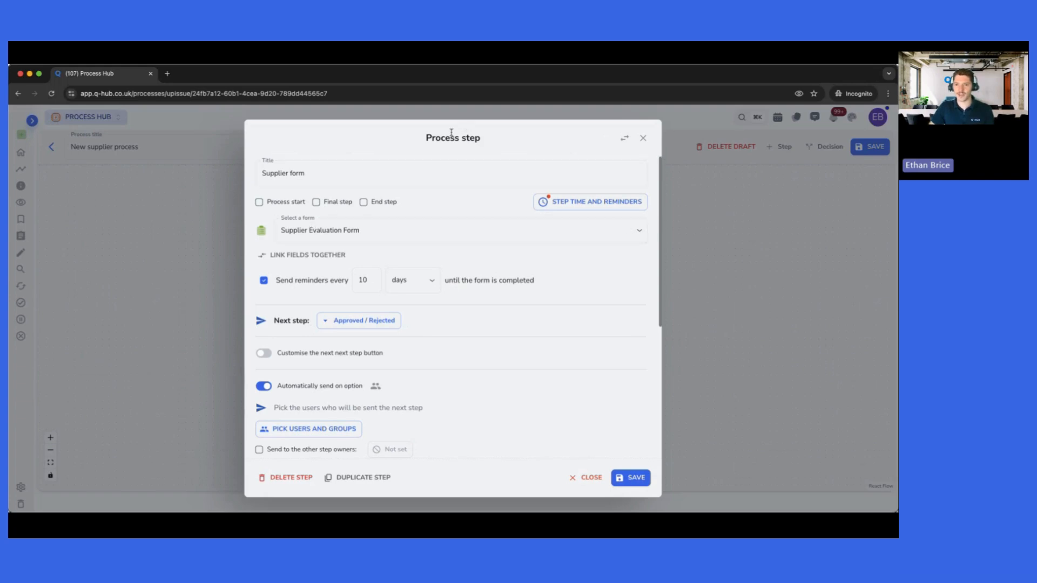
click(625, 140)
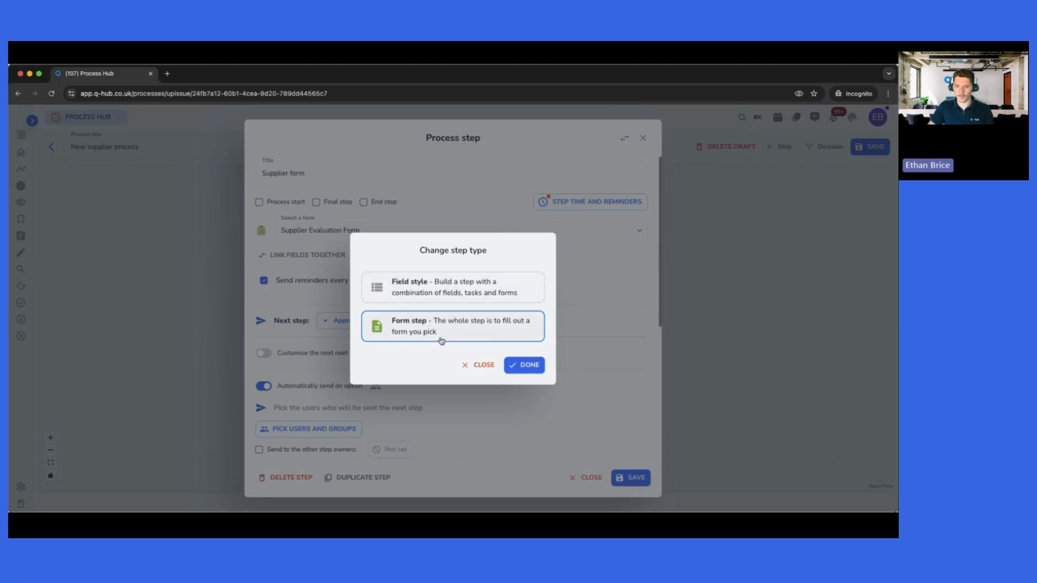
click(482, 367)
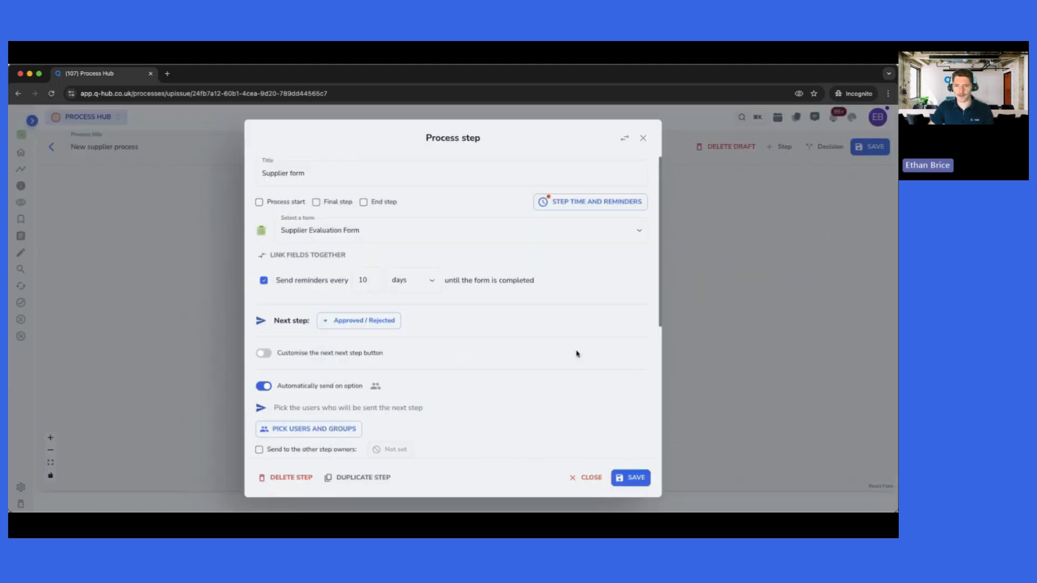
- Select Supplier Evaluation Form as the step's form, check its field mapping without linking fields, and save the step
click(337, 222)
scroll(455, 398, down, 1)
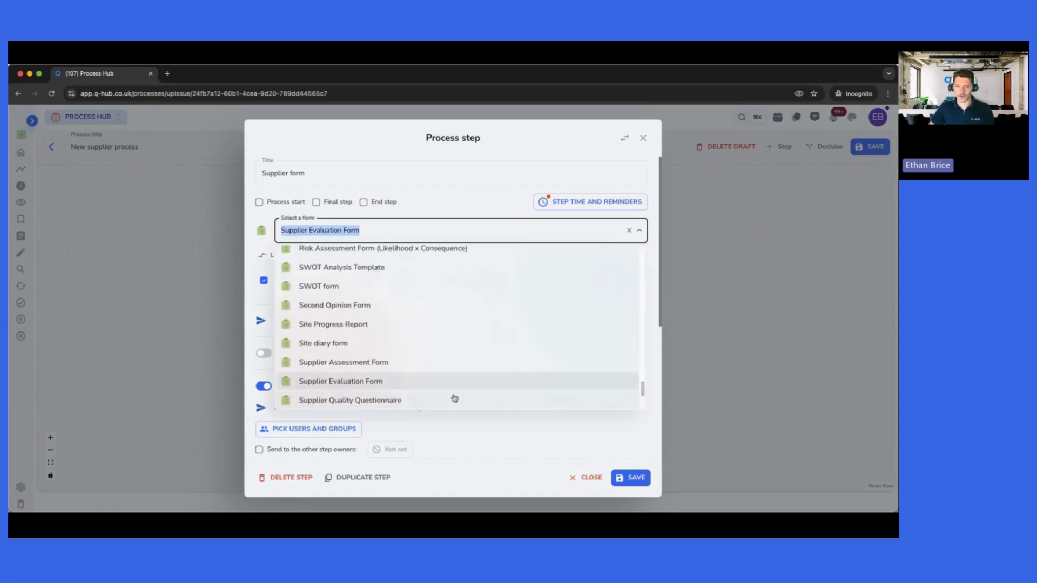
click(323, 382)
click(308, 255)
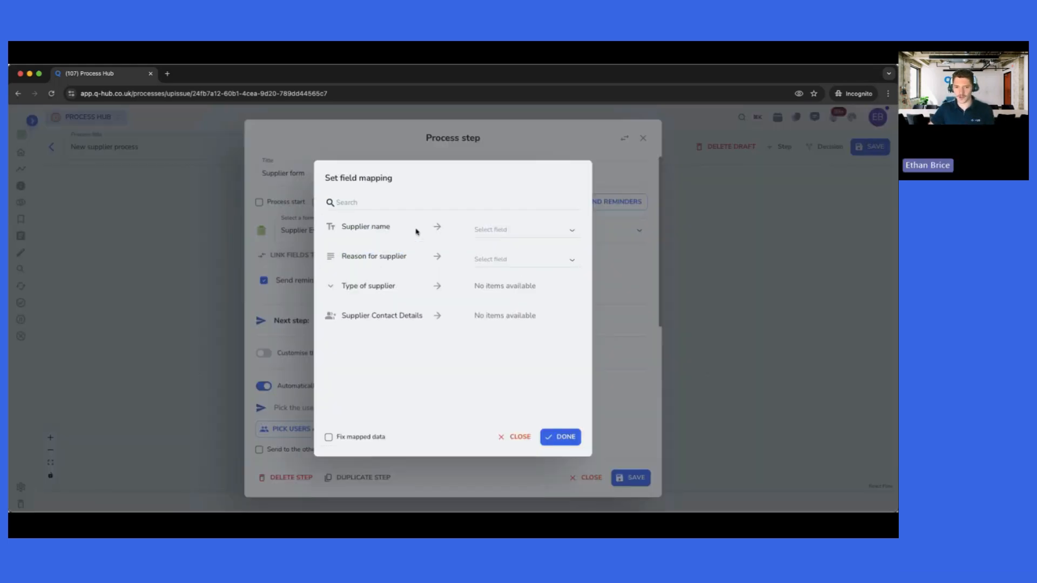
click(509, 436)
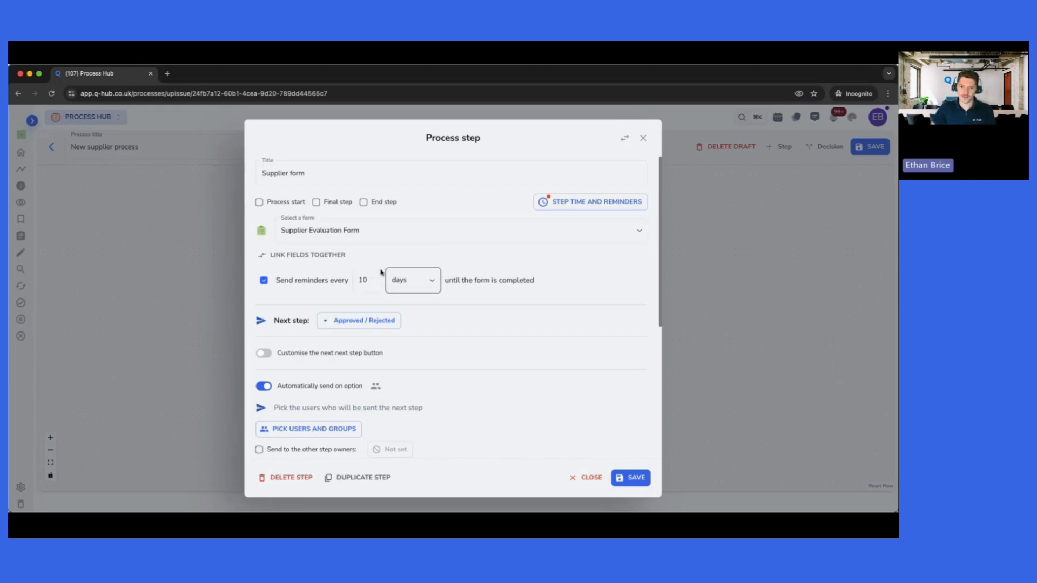
scroll(449, 344, down, 3)
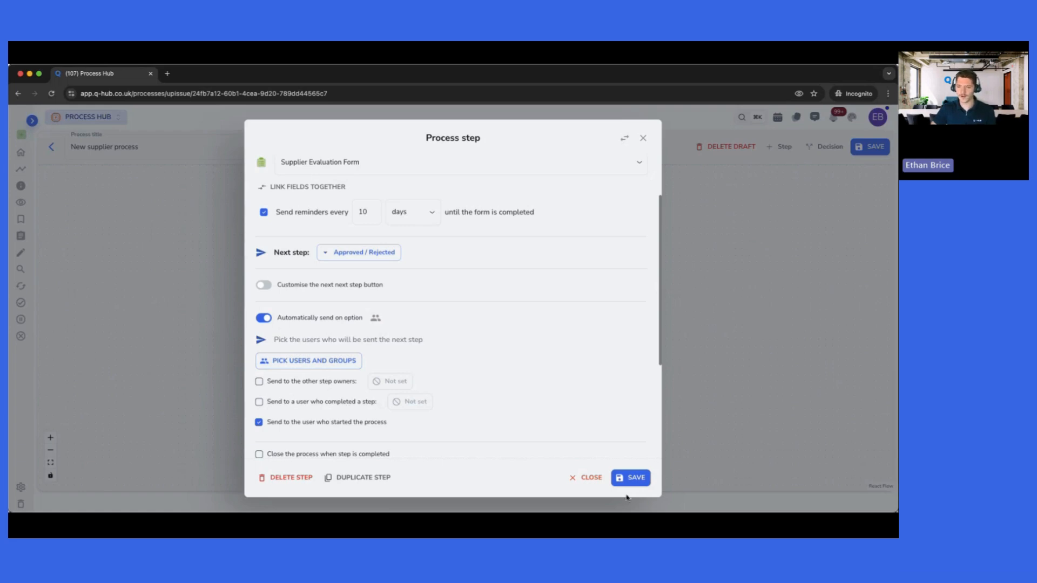
click(629, 478)
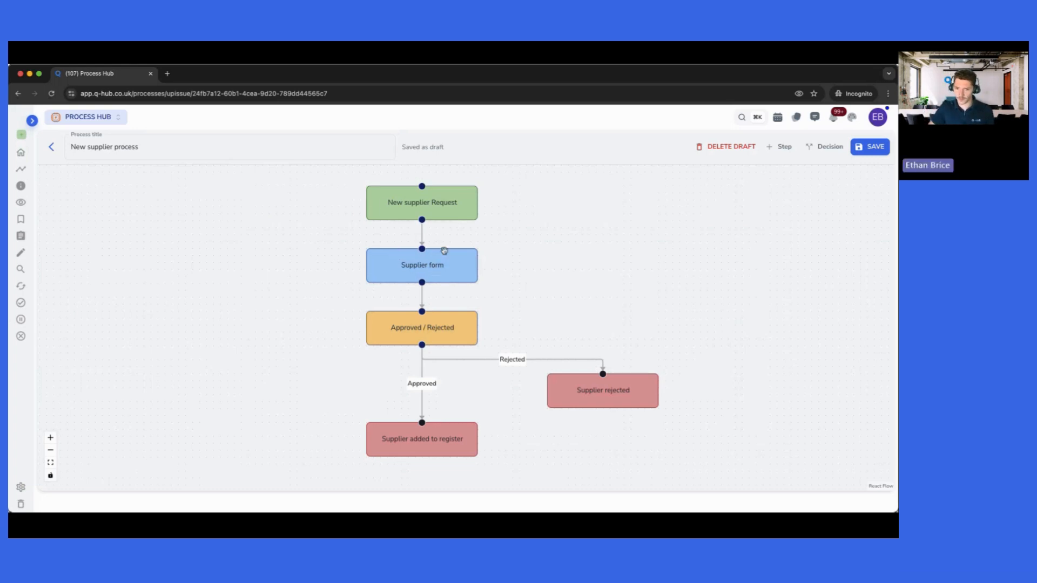
- Reopen the Supplier form step to check its step type setting and close it without changes
click(466, 265)
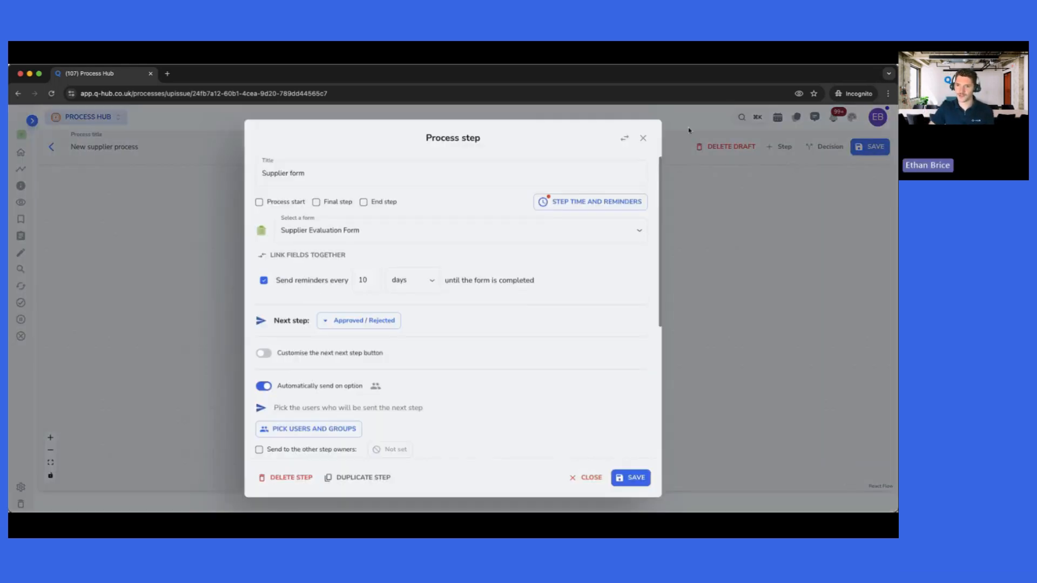
click(624, 139)
click(642, 139)
click(642, 139)
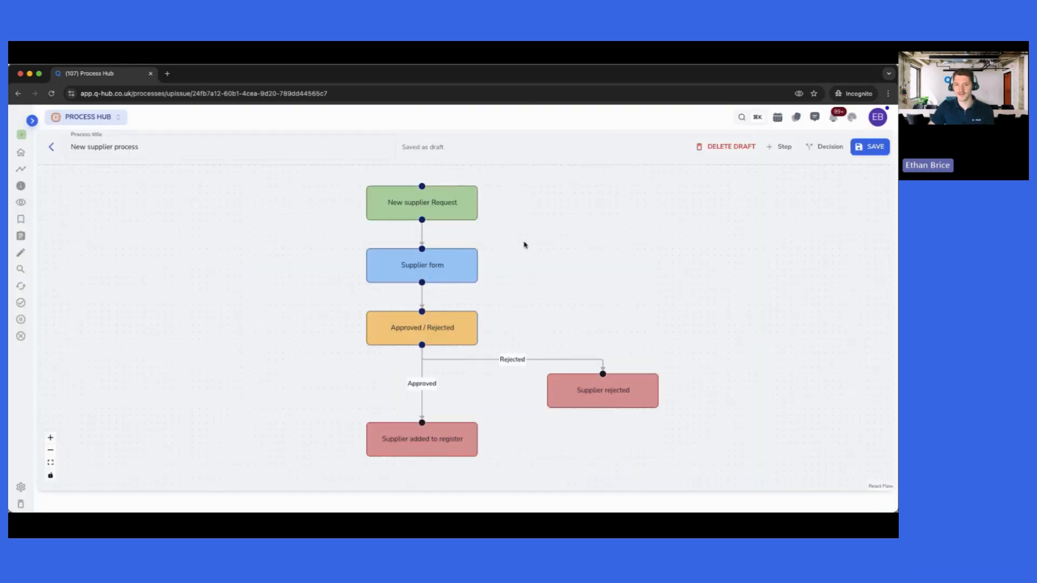
- In the New supplier Request step, enable sending the next step to external users from the Supplier Contact Details field and save
click(371, 197)
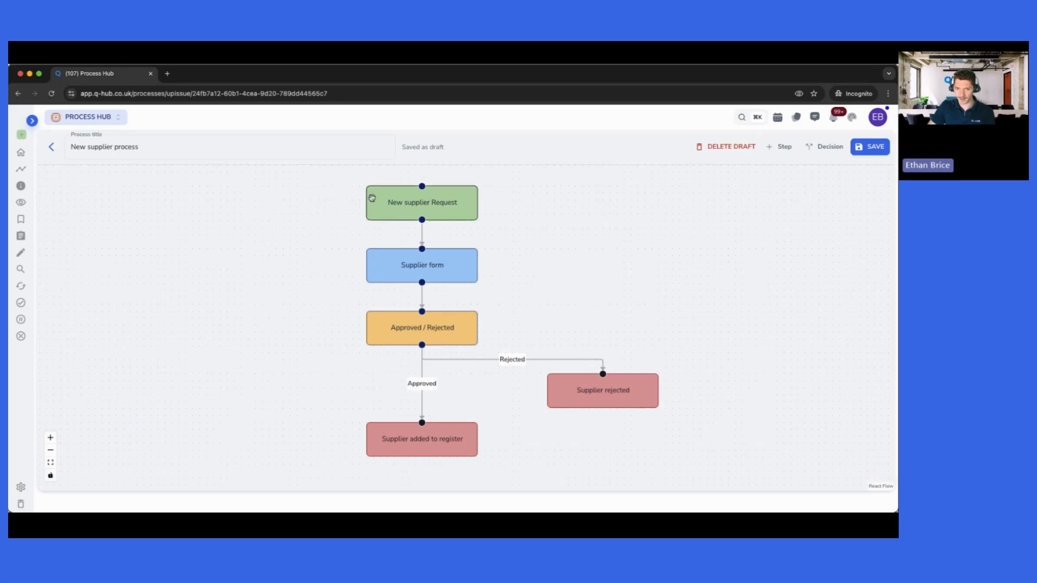
scroll(483, 382, down, 3)
click(267, 287)
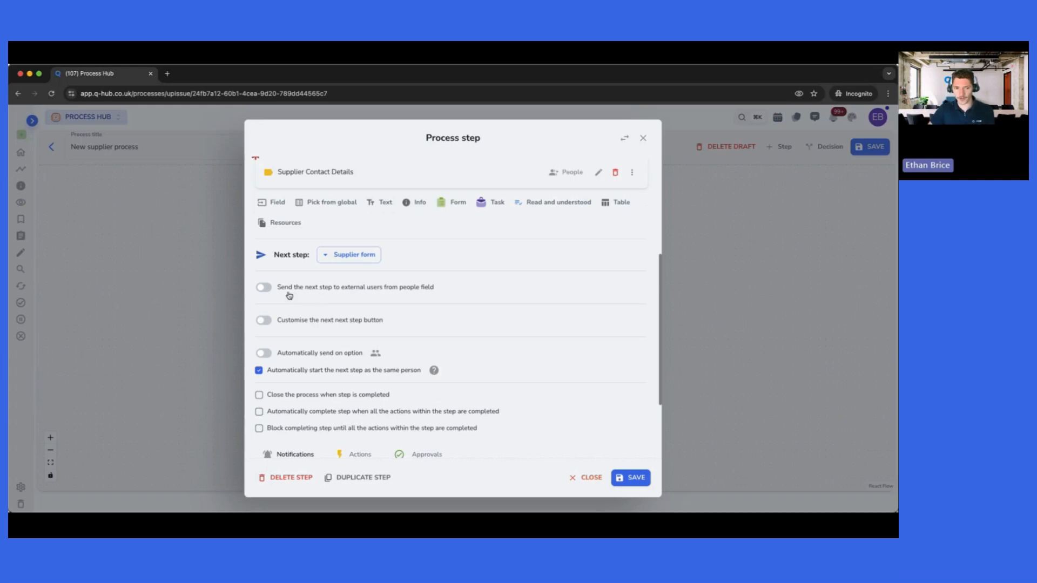
click(264, 288)
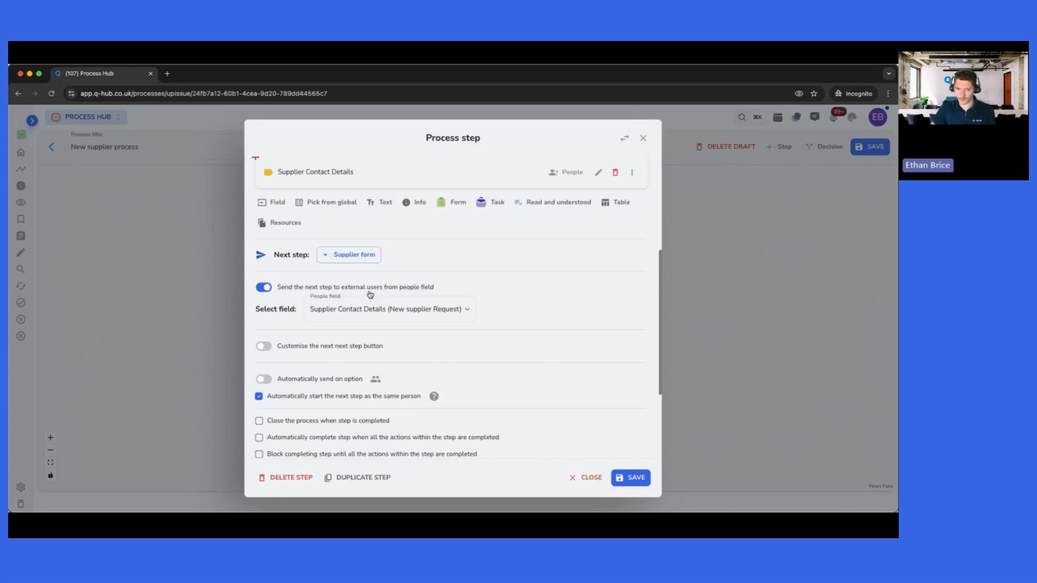
click(335, 310)
click(358, 333)
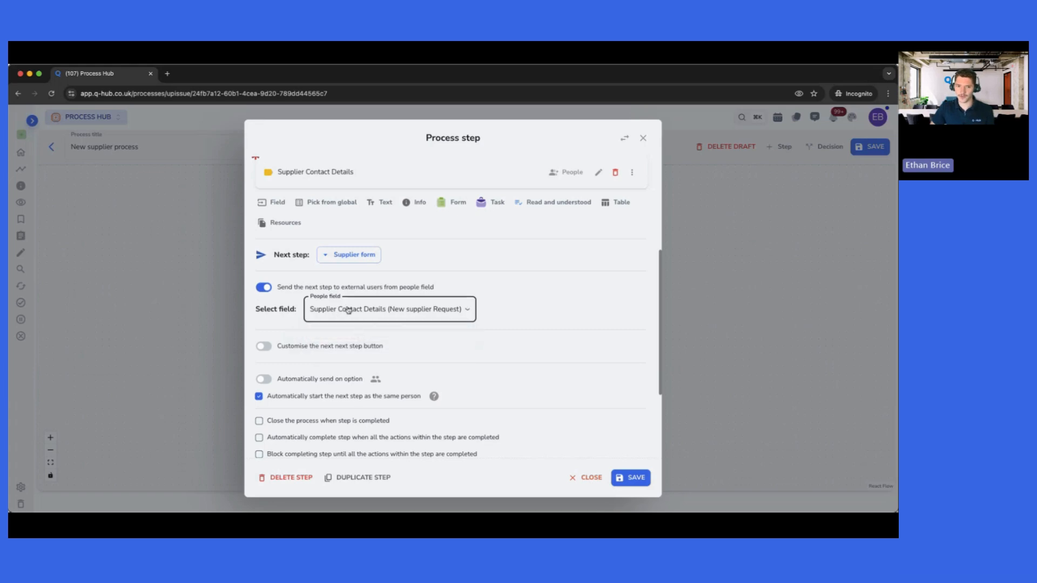
scroll(357, 333, up, 1)
triple_click(350, 241)
click(370, 239)
scroll(458, 334, down, 2)
click(646, 475)
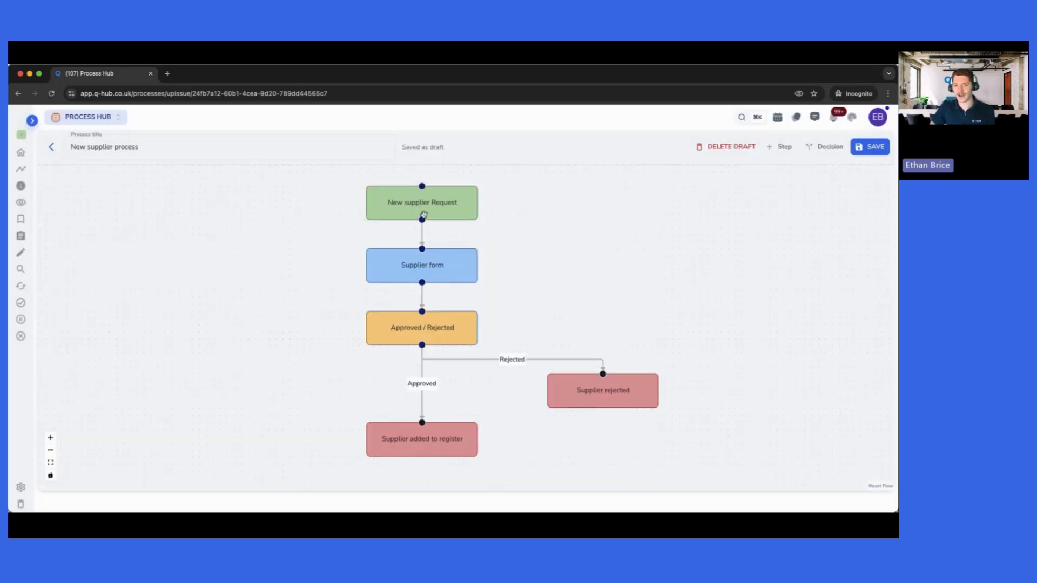
- Return to the process overview and open the in-progress entry to review its New supplier Request answers and contact details
drag(386, 202, 458, 201)
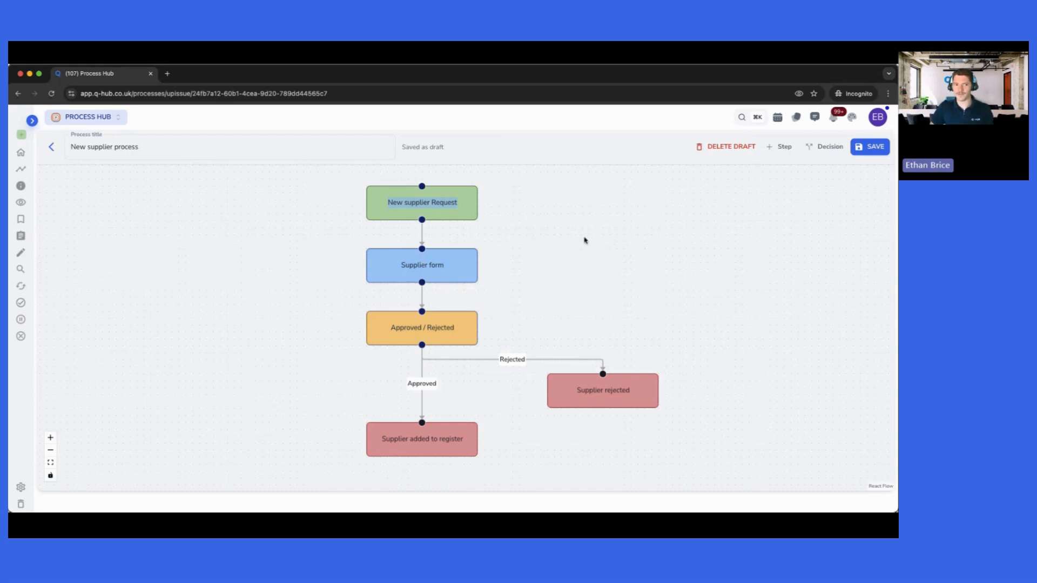
click(51, 147)
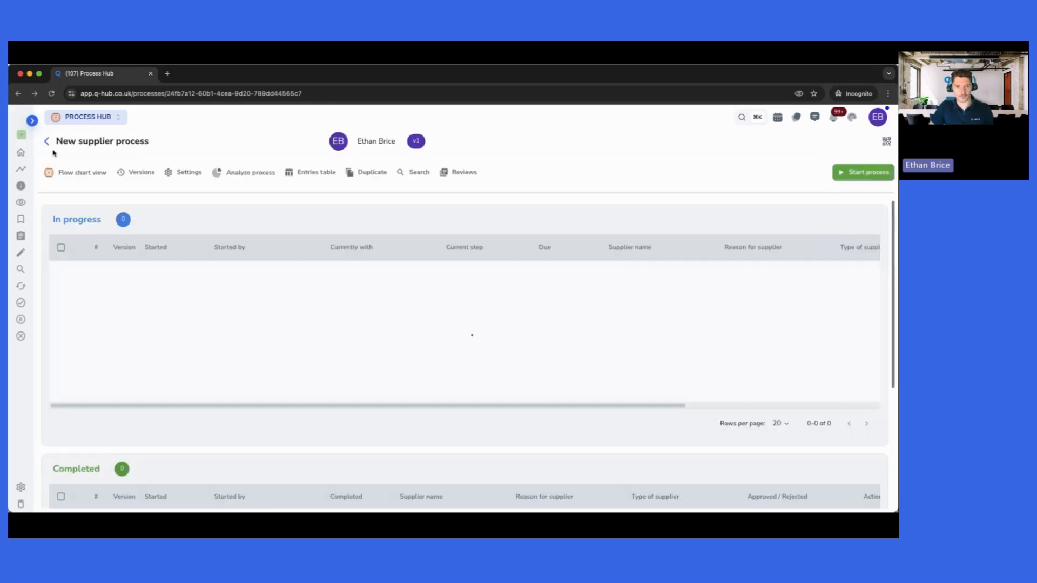
click(317, 280)
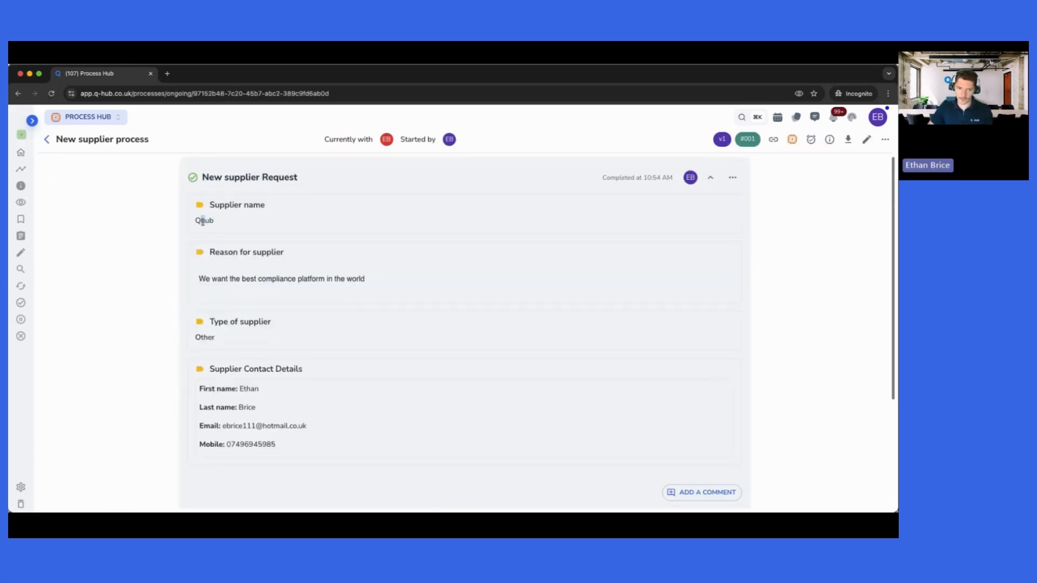
drag(199, 278, 361, 278)
scroll(412, 296, down, 3)
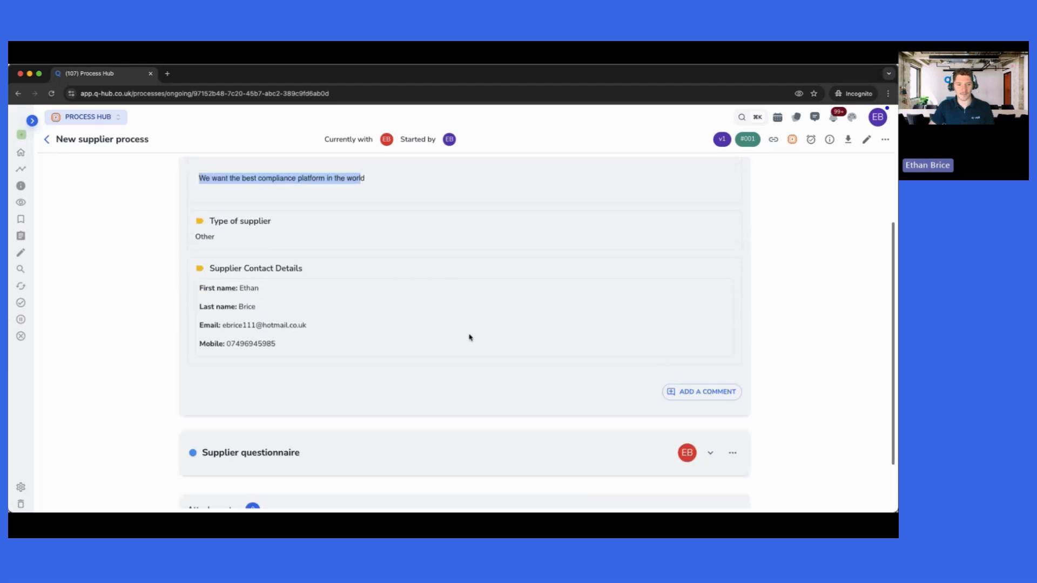
mouse_move(241, 270)
mouse_down()
mouse_move(253, 305)
mouse_move(226, 266)
mouse_up()
click(283, 328)
click(284, 301)
scroll(292, 308, down, 1)
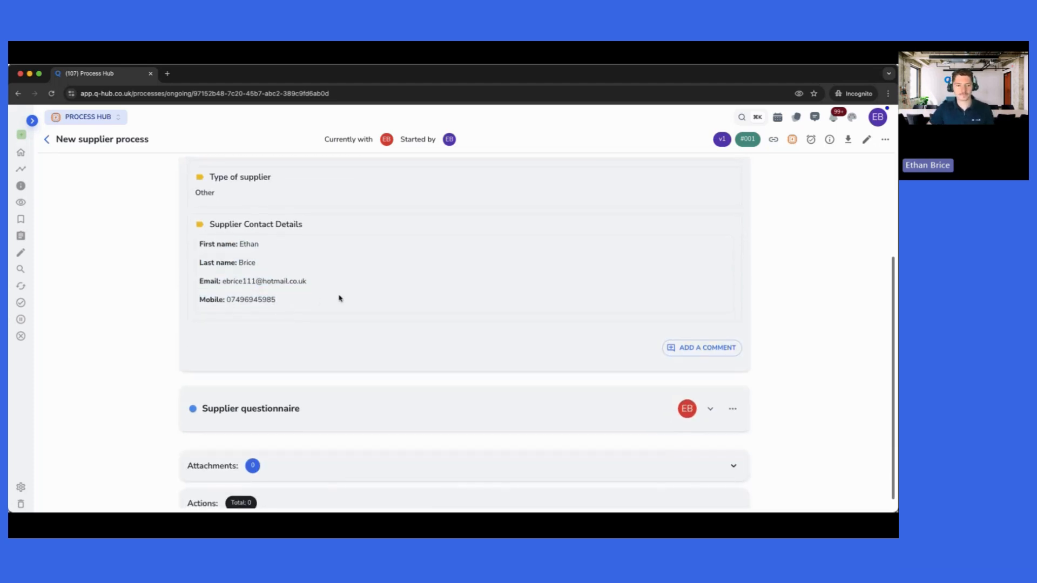
drag(241, 254, 307, 282)
click(278, 275)
click(263, 276)
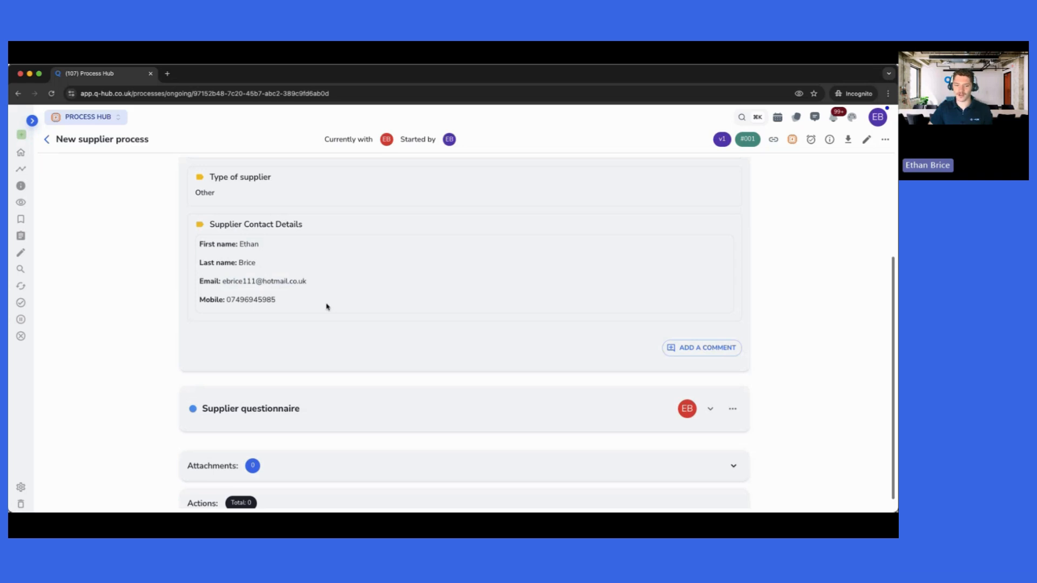
- Expand the entry's Supplier questionnaire step and check the emailed invitation to fill out the Supplier Evaluation Form
scroll(370, 336, down, 1)
click(710, 395)
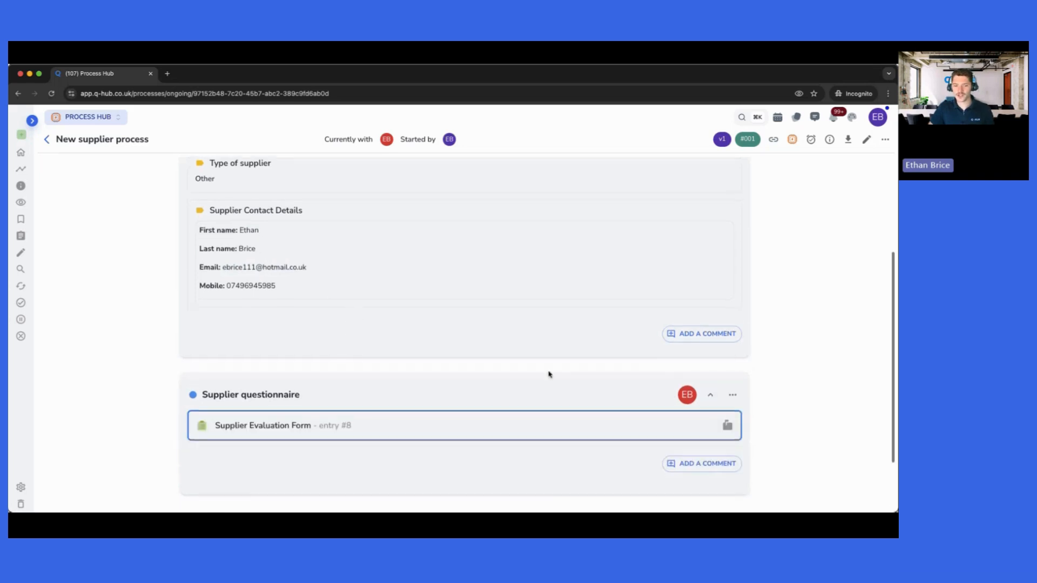
scroll(262, 354, down, 3)
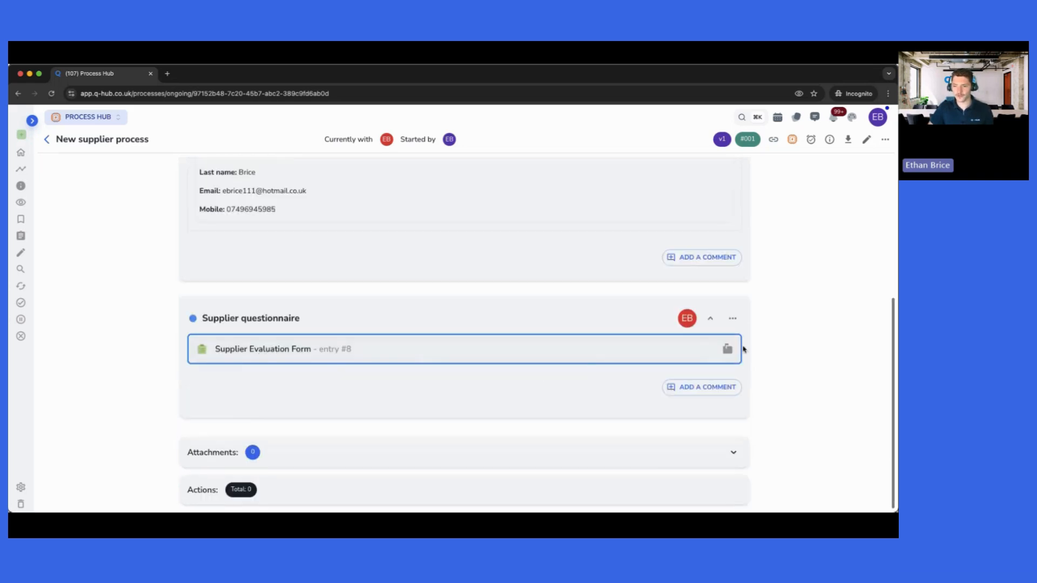
mouse_move(730, 350)
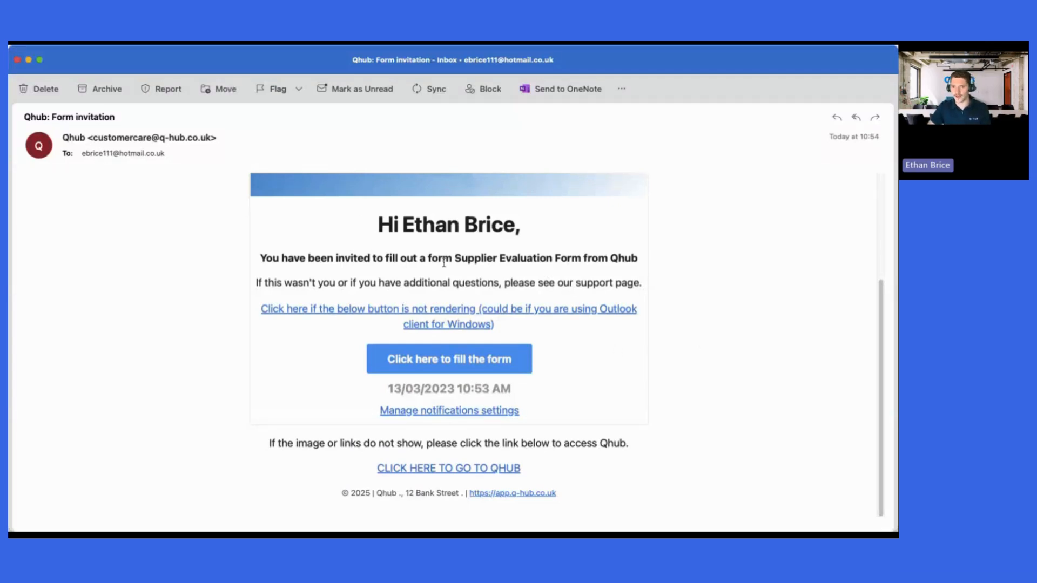
drag(456, 257, 562, 254)
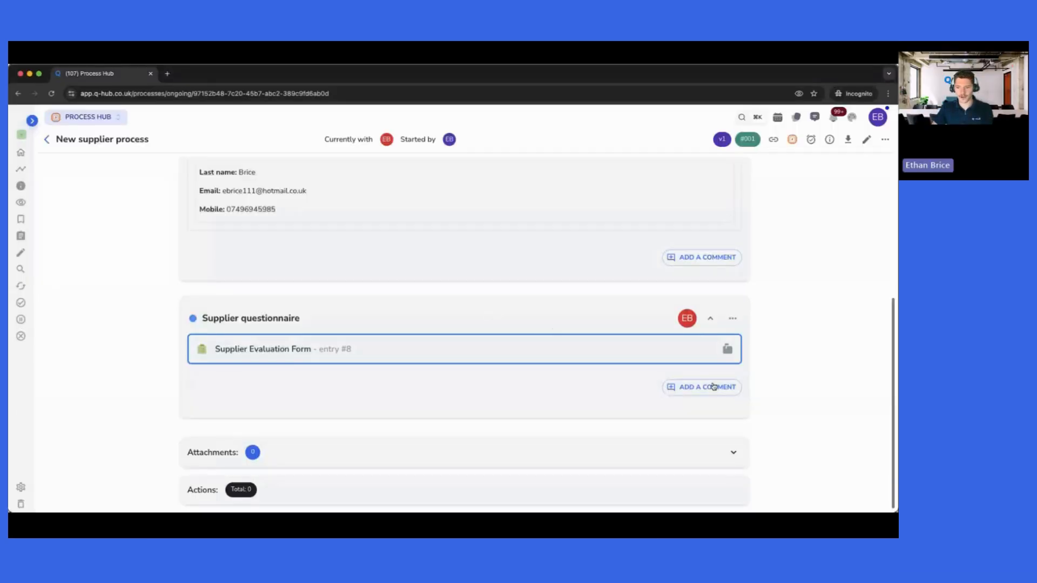
- Submit the entry's Supplier Evaluation Form and choose Approved in the Approved / Rejected decision
click(383, 356)
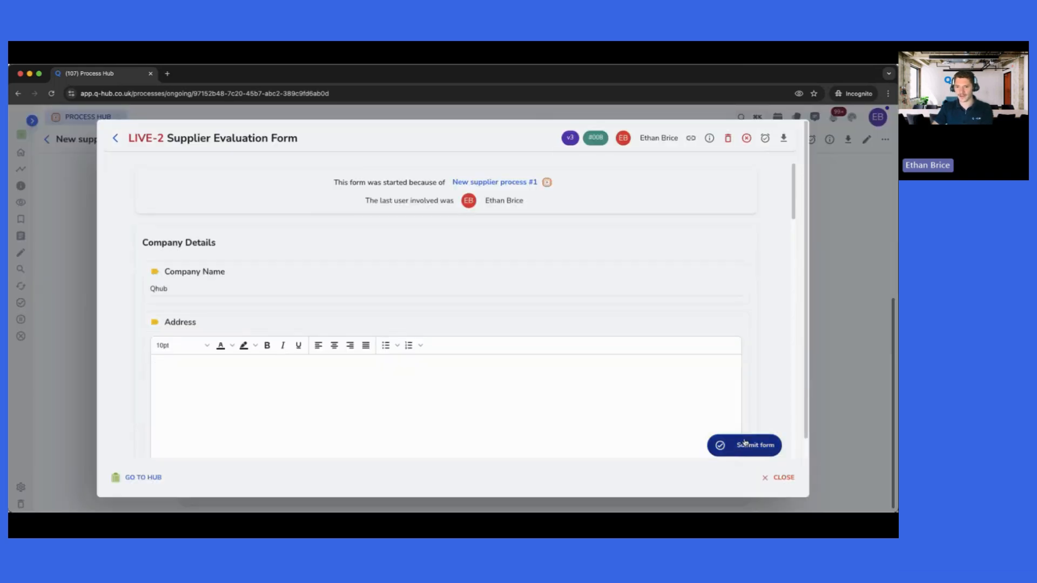
click(744, 444)
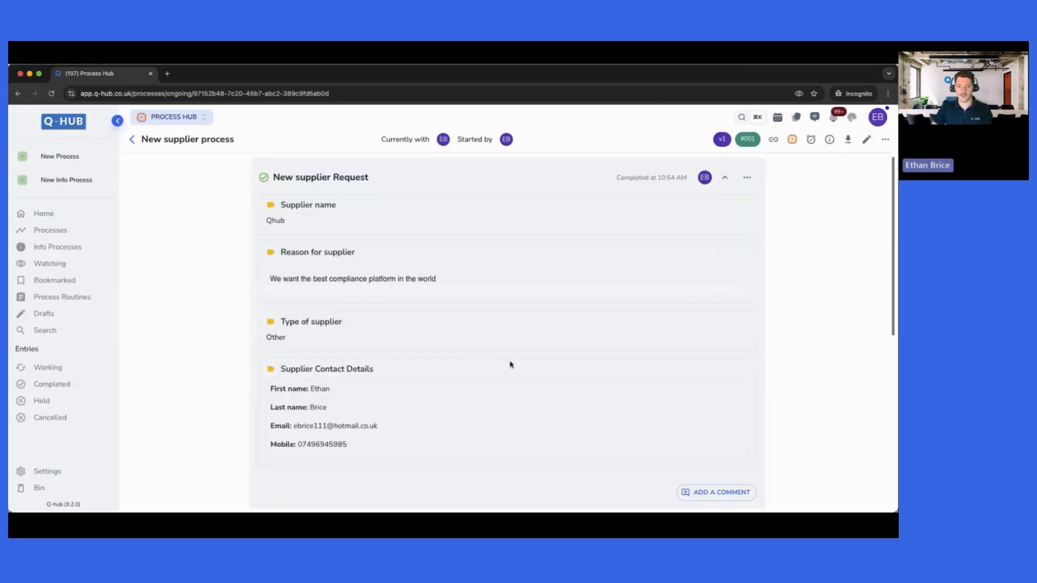
scroll(513, 381, down, 2)
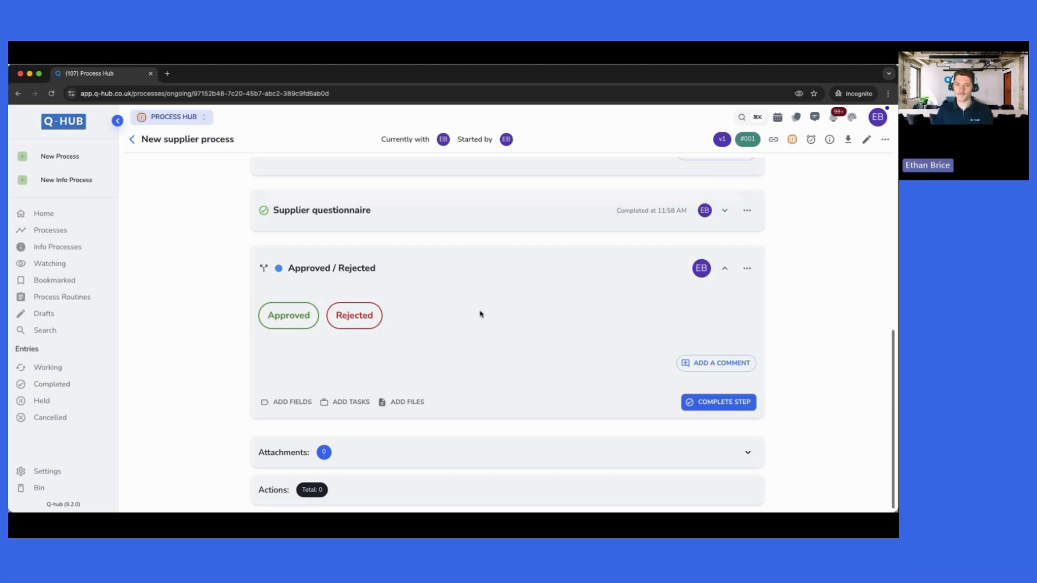
click(294, 324)
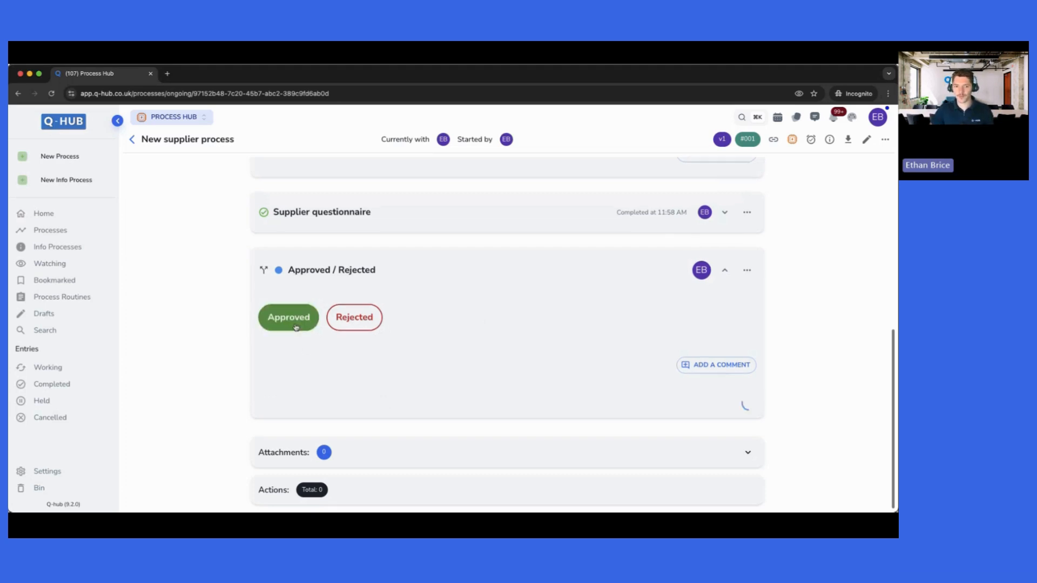
- Open the completed Qhub entry and review its approval decision and the final Supplier added to register step
scroll(294, 326, down, 3)
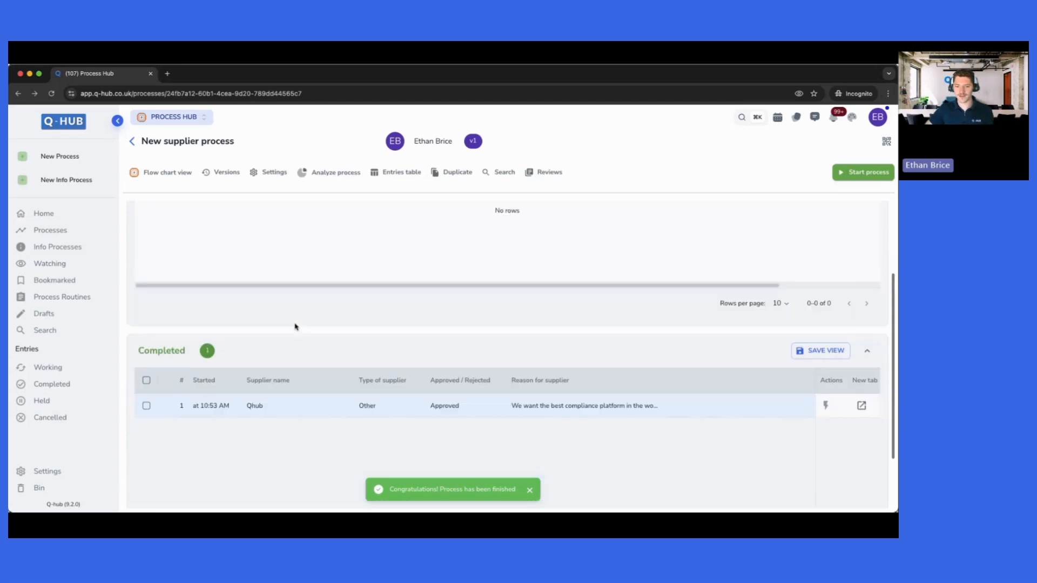
click(529, 406)
scroll(531, 407, down, 6)
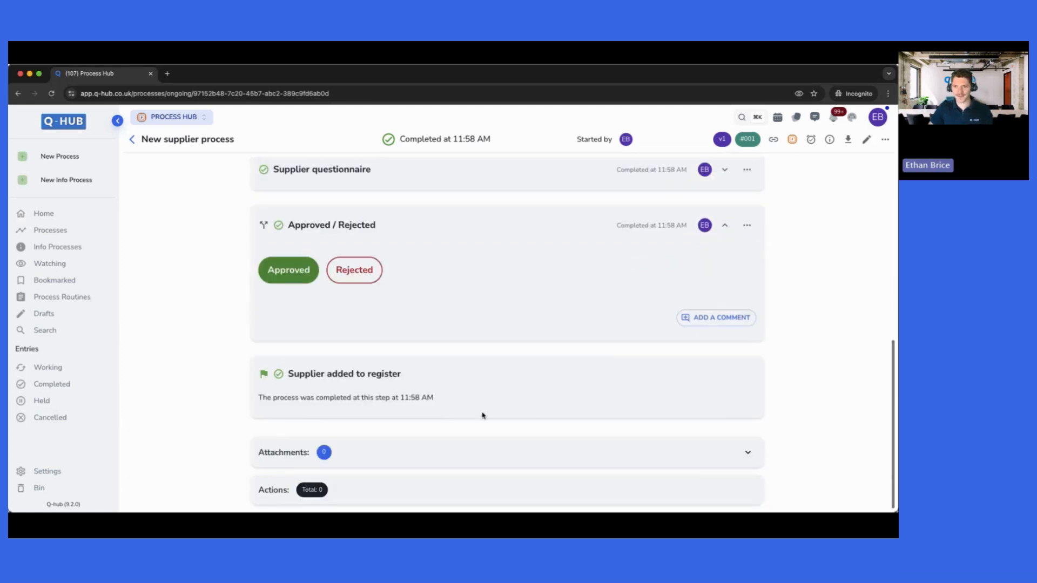
scroll(462, 394, up, 1)
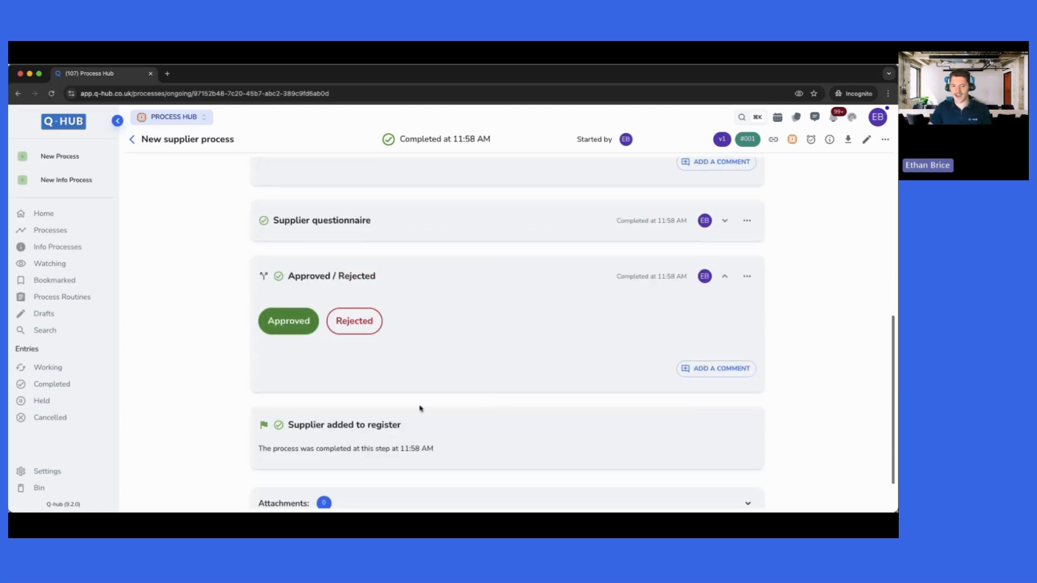
drag(284, 431, 389, 433)
click(407, 438)
drag(288, 426, 400, 427)
click(399, 427)
triple_click(399, 427)
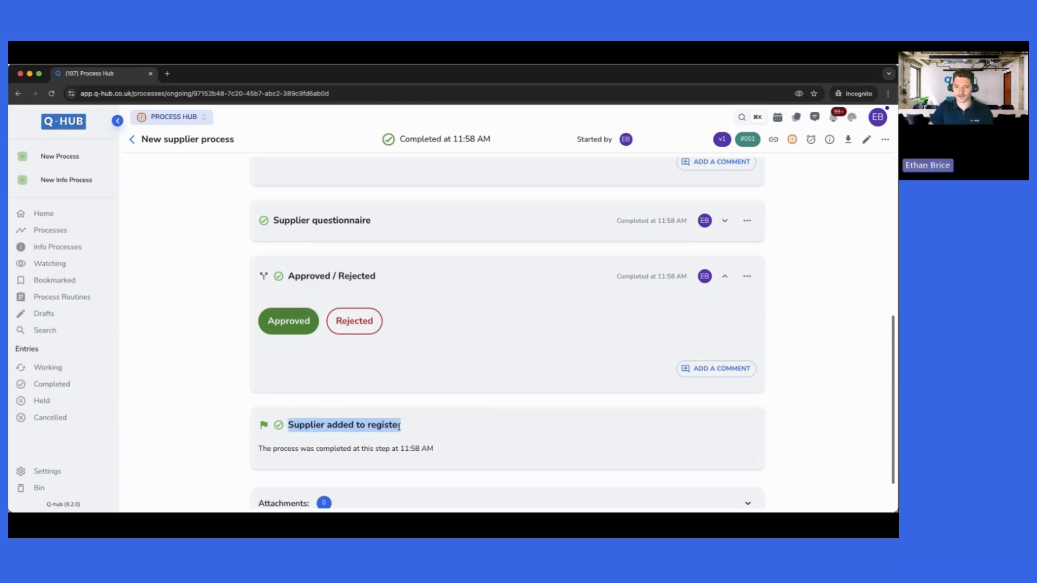
- Switch to the Register Hub and open the Supplier register
click(165, 117)
click(152, 275)
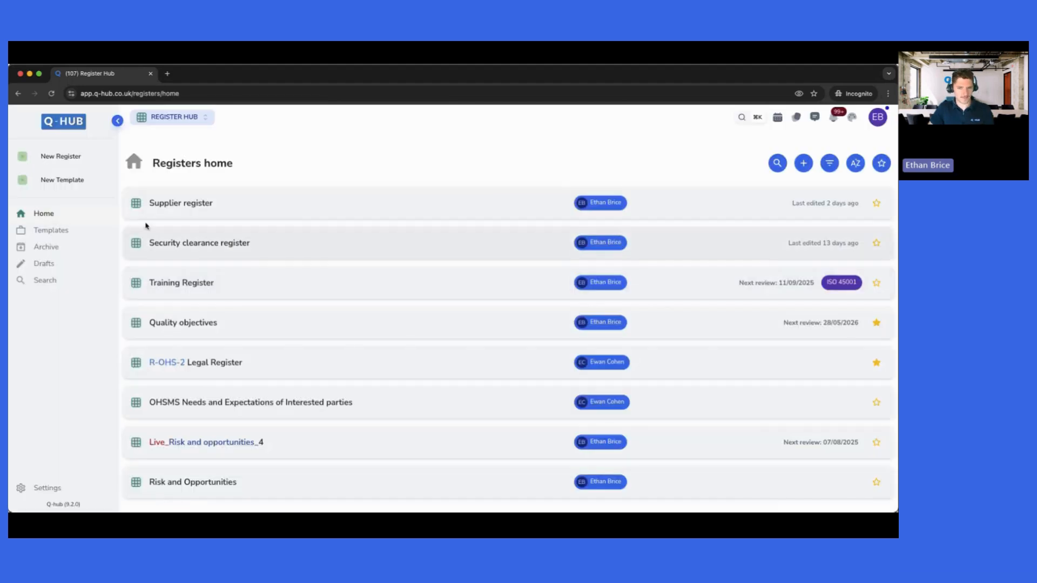
click(163, 203)
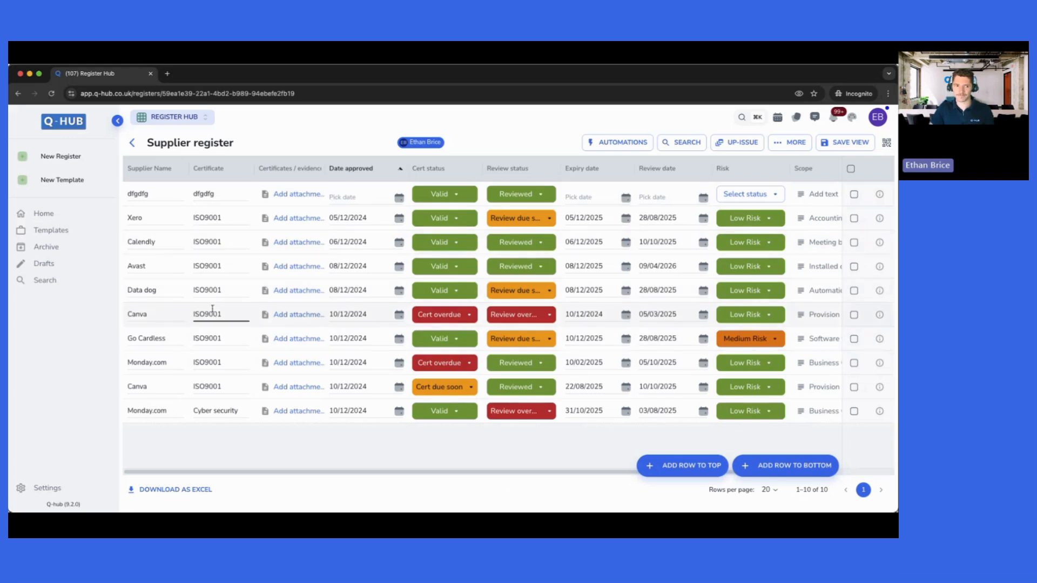
- Leave the Supplier register and return to the home page
click(61, 123)
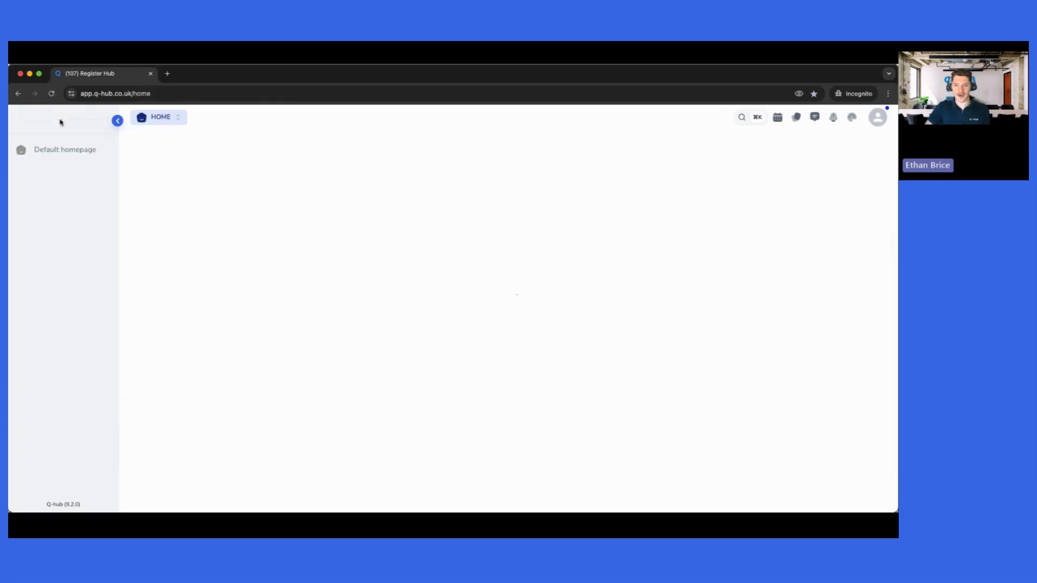
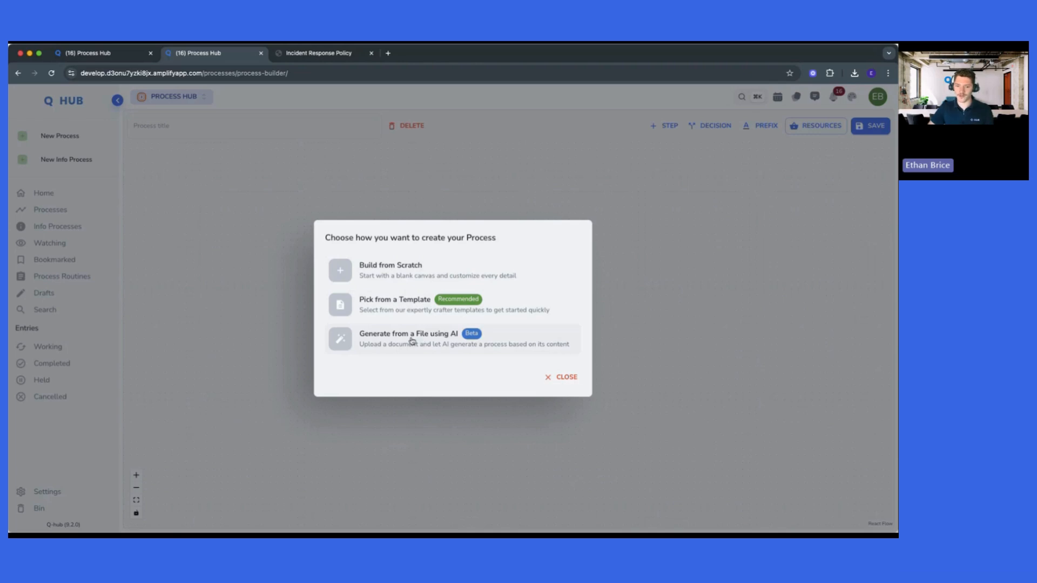
- Choose to generate the new process from a file using AI and check the upload and instructions requirements
click(504, 344)
drag(326, 169, 498, 174)
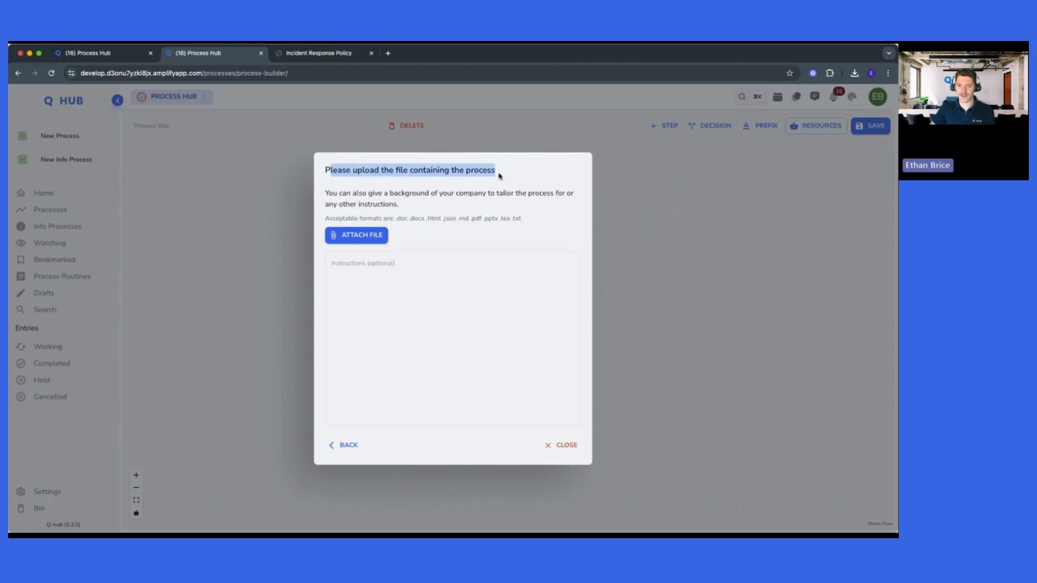
click(500, 175)
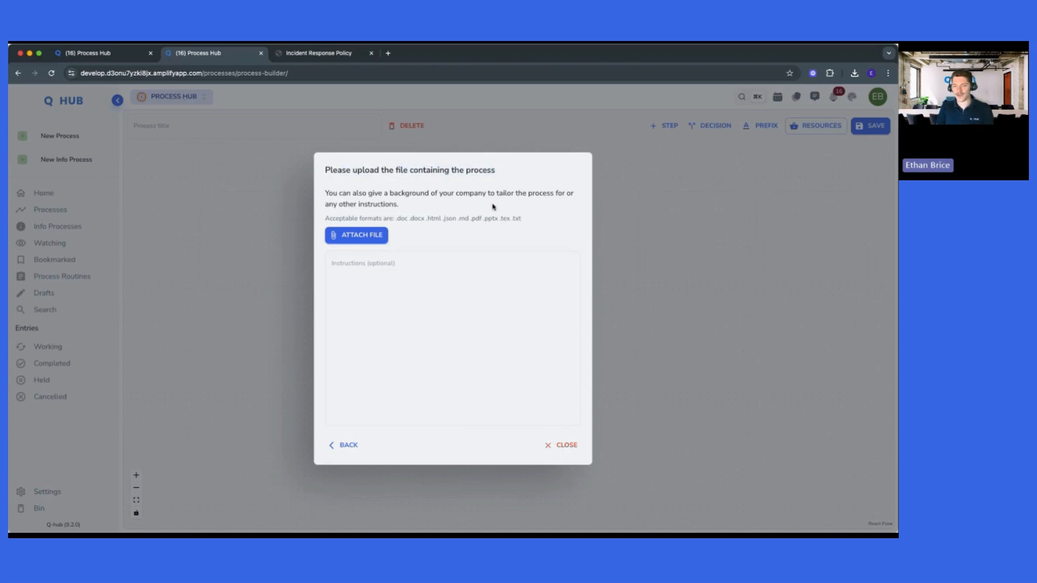
click(420, 265)
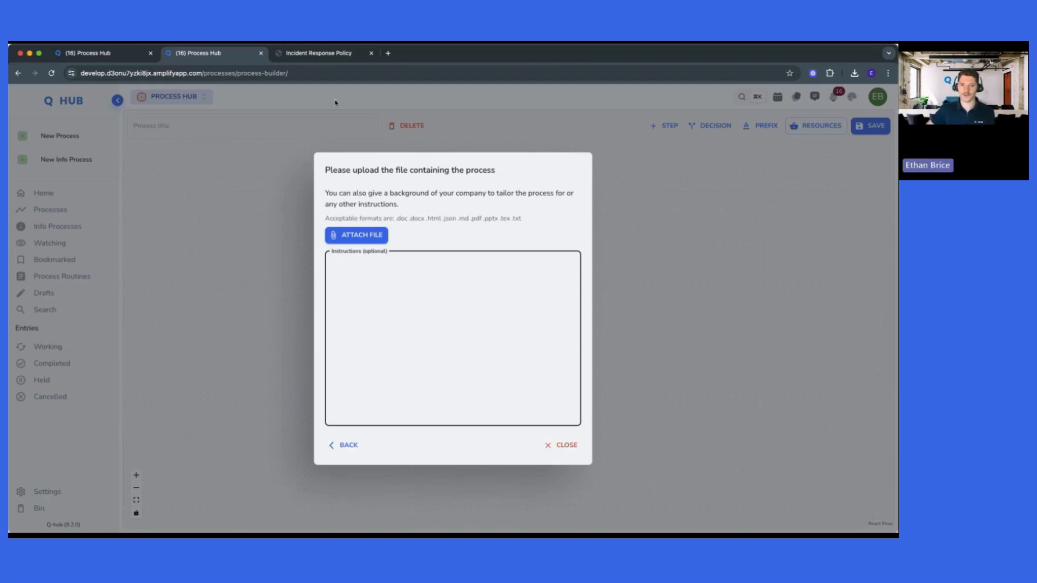
- Open the Incident Response Policy PDF and read its scope, response team, incident categories, reporting and triage sections
click(319, 53)
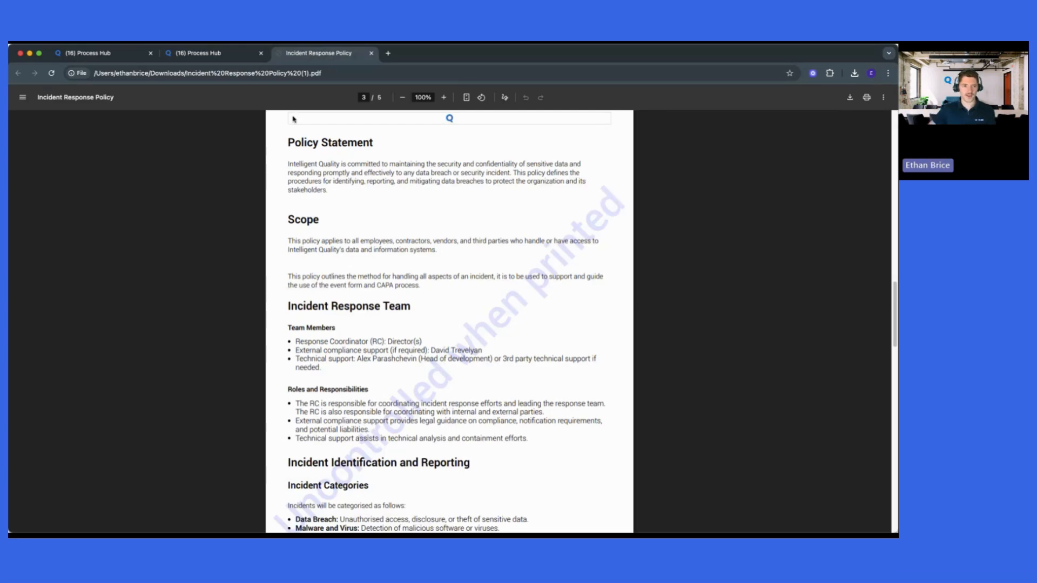
scroll(377, 211, up, 2)
scroll(377, 213, down, 4)
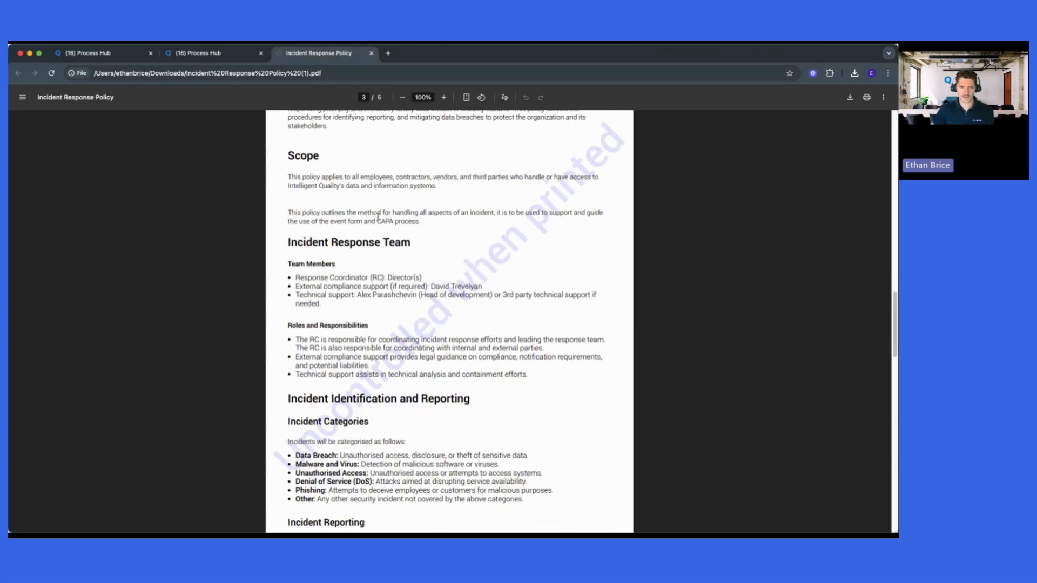
scroll(378, 217, up, 2)
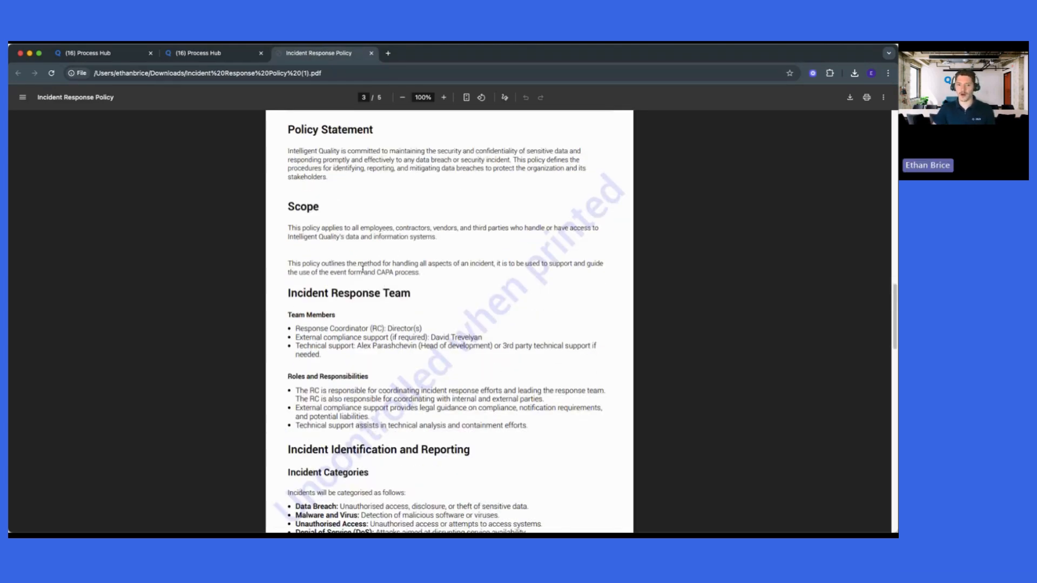
scroll(362, 269, down, 6)
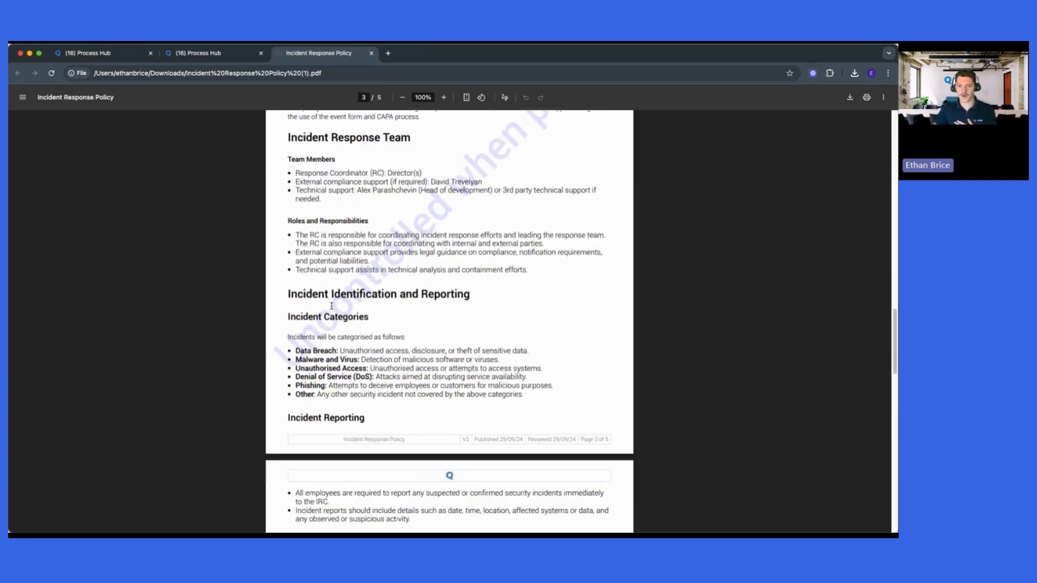
scroll(451, 346, down, 6)
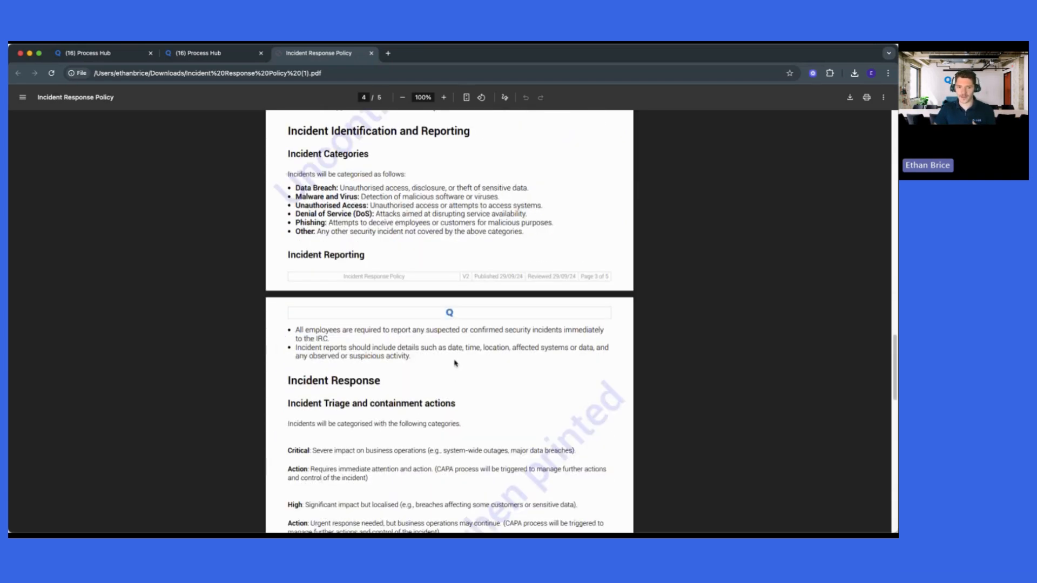
scroll(456, 363, up, 10)
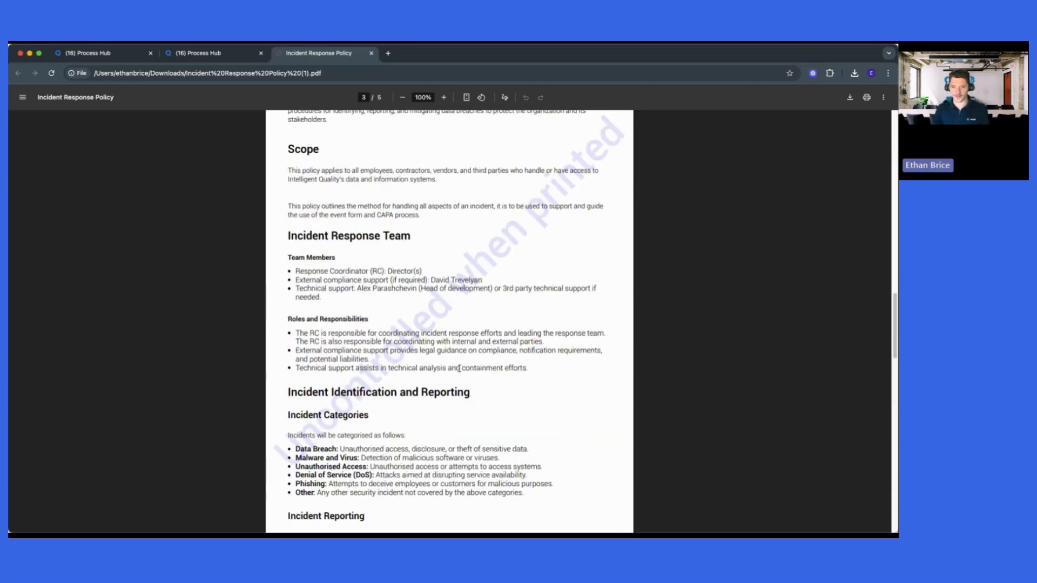
scroll(459, 369, down, 10)
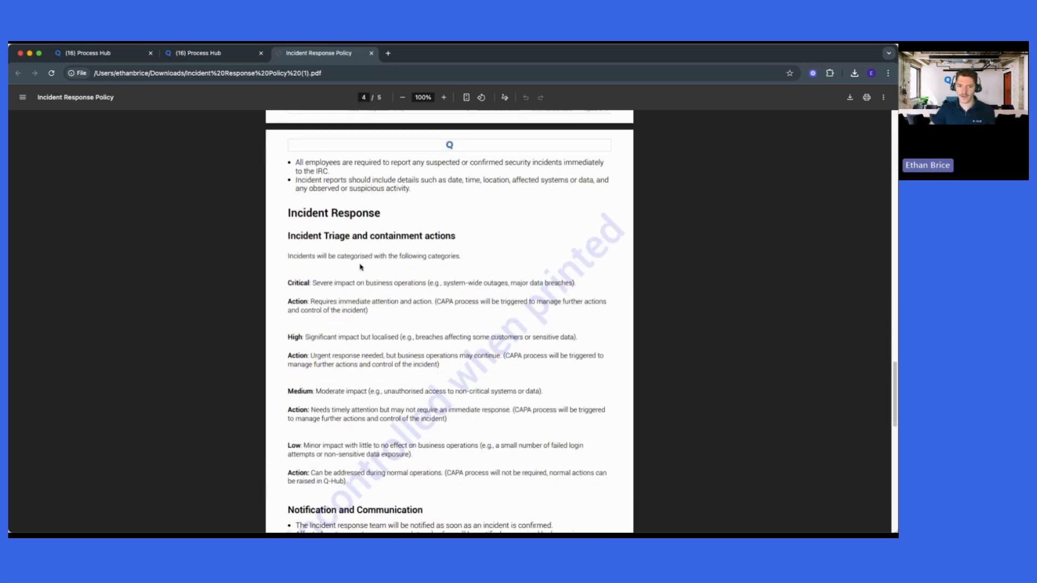
scroll(293, 227, down, 3)
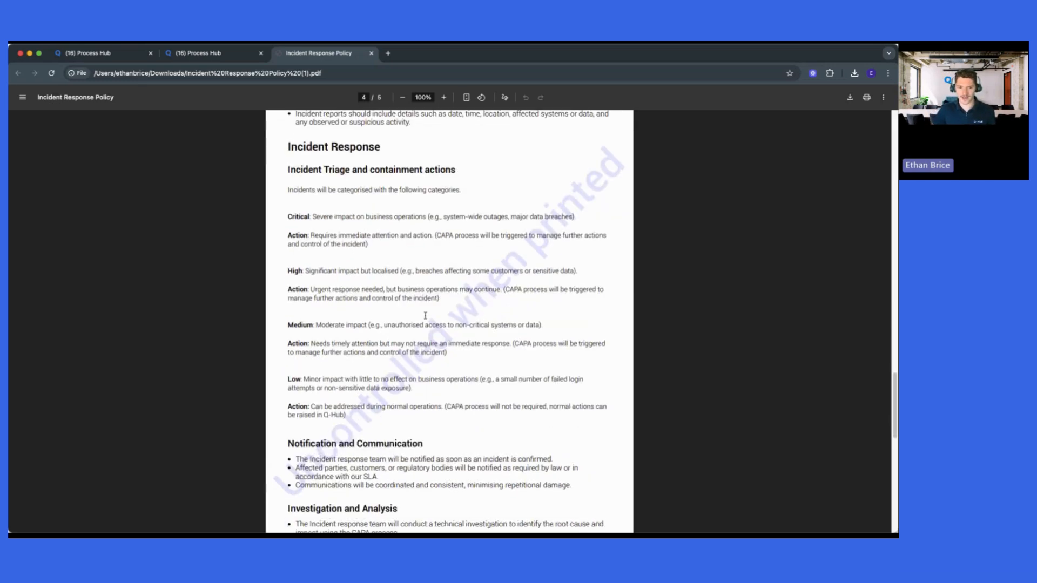
- Examine the policy's Critical to Low triage actions and its notification, investigation, recovery and lessons learned sections
drag(292, 214, 329, 406)
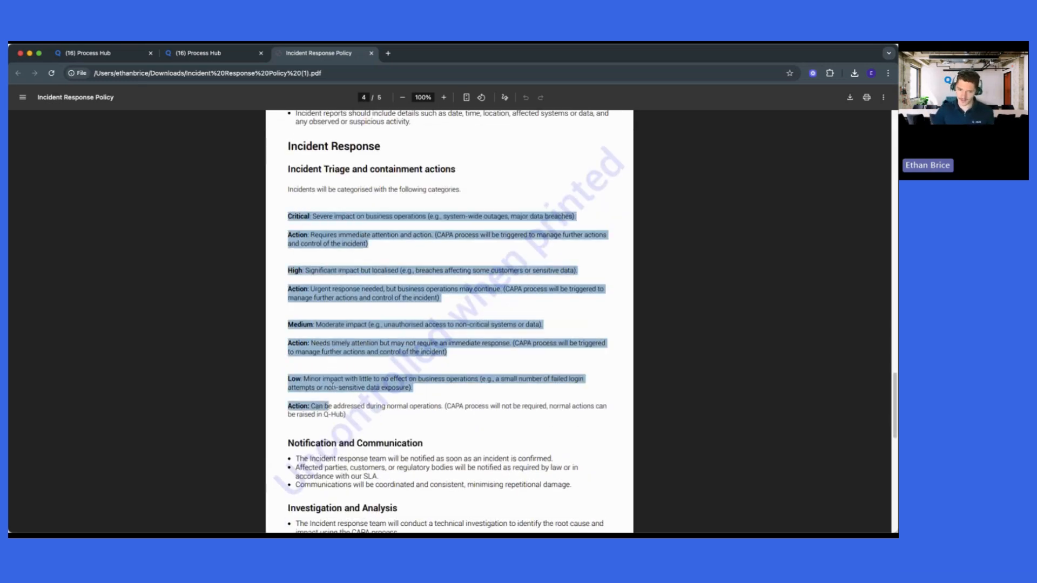
scroll(332, 387, down, 6)
scroll(371, 371, up, 2)
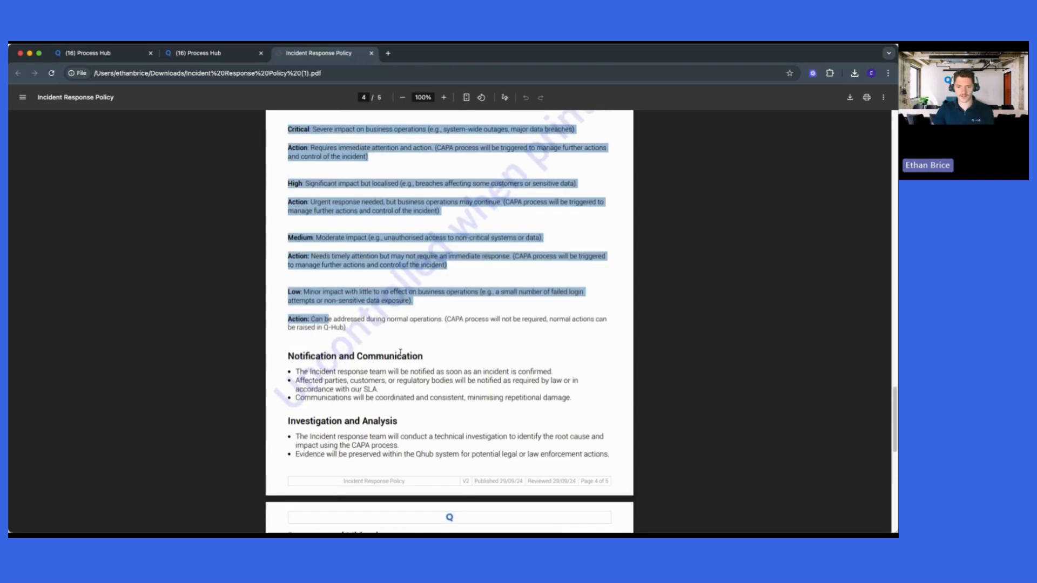
click(396, 353)
double_click(297, 300)
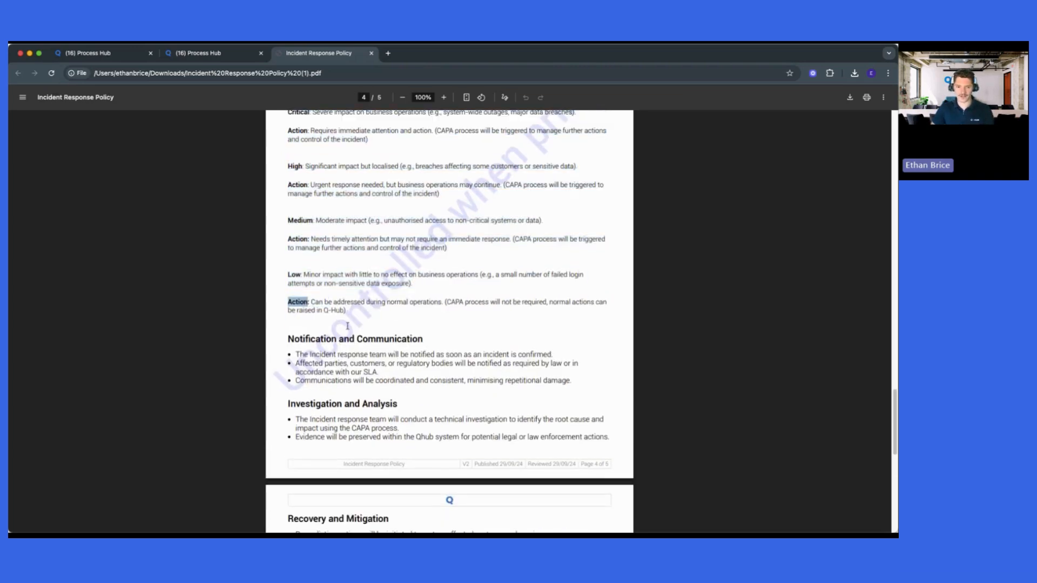
scroll(300, 274, down, 7)
click(295, 163)
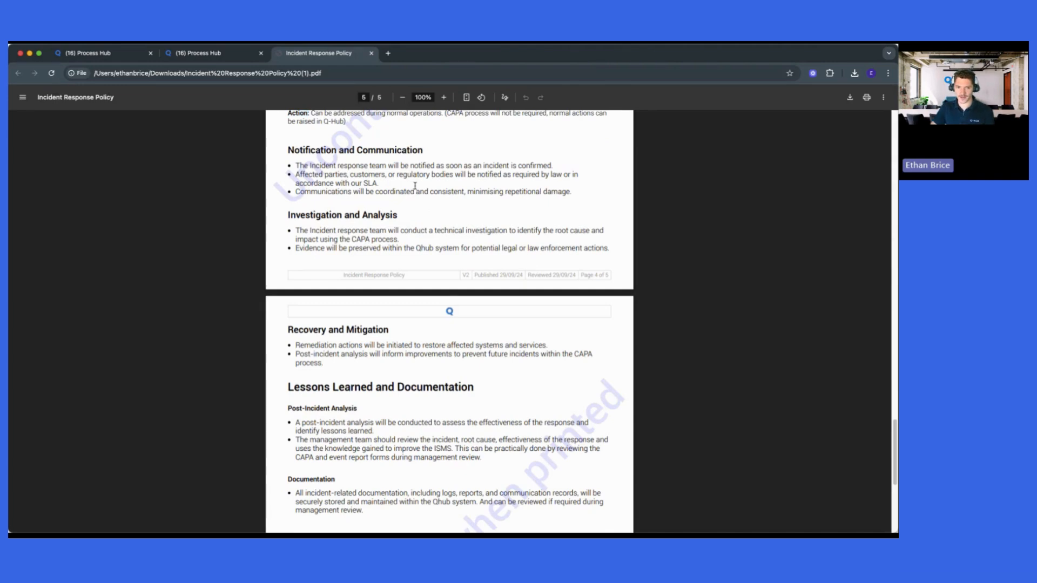
scroll(415, 187, up, 1)
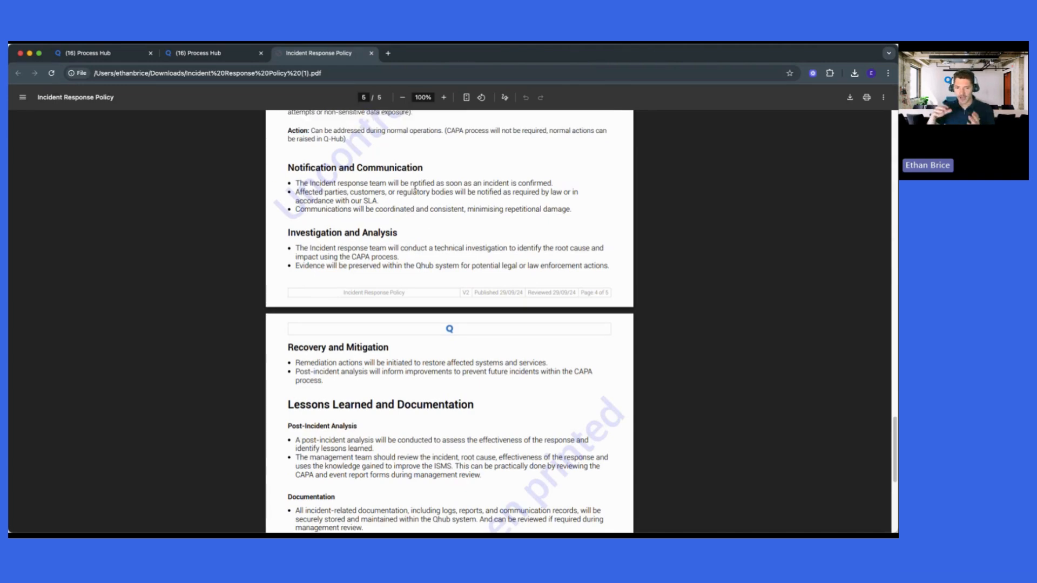
double_click(300, 406)
scroll(420, 424, up, 6)
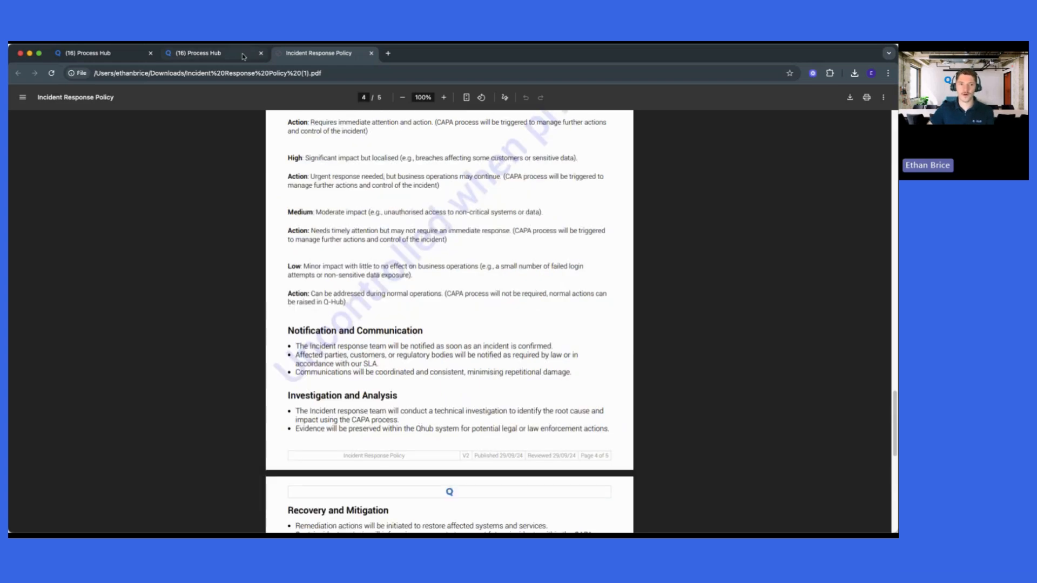
- Attach Incident Response Policy (1).pdf to the AI upload with the instruction "Make the process out of the attached file." and start generating the process
click(214, 53)
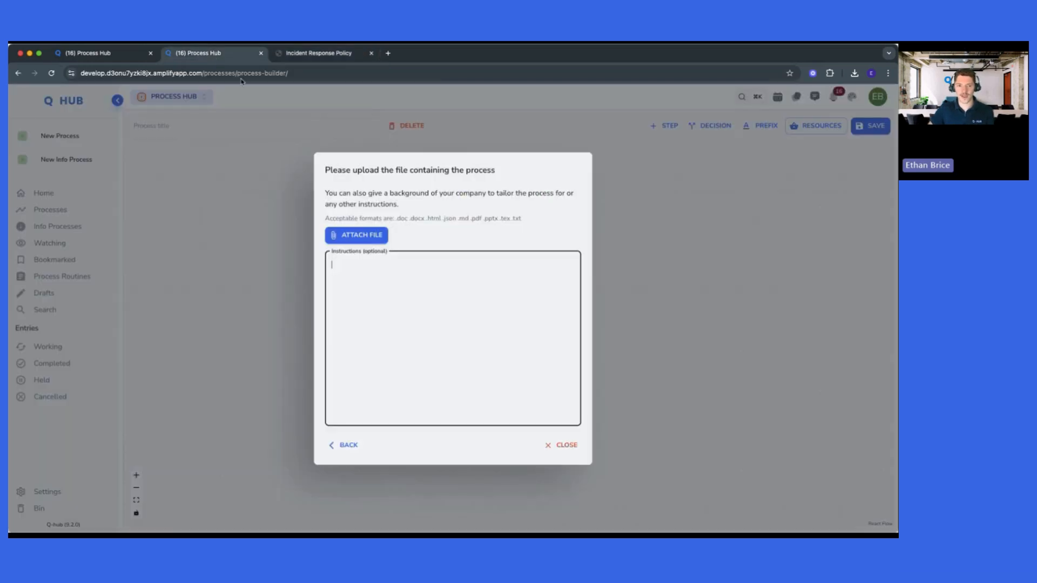
click(360, 236)
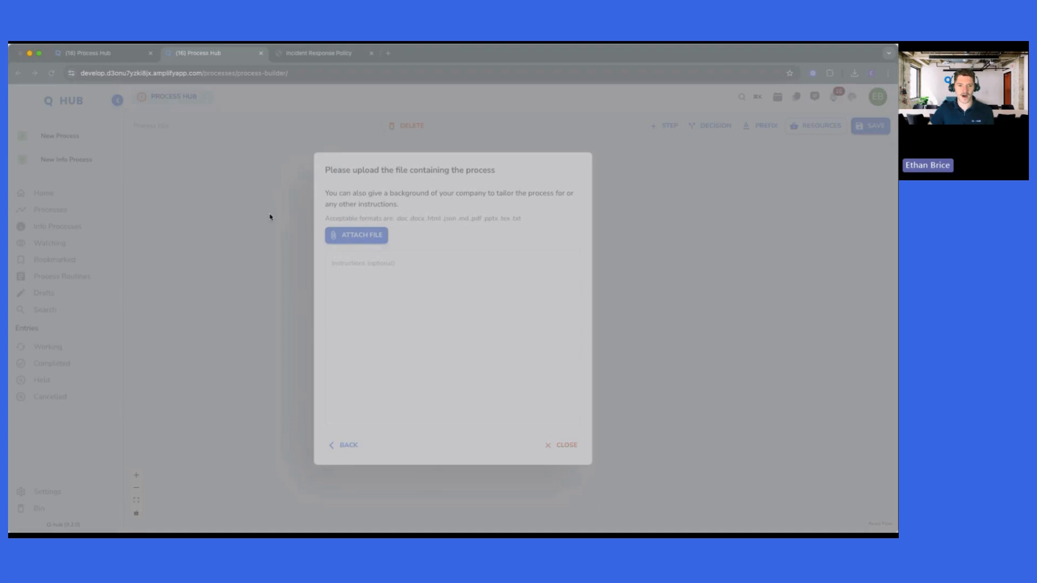
double_click(269, 216)
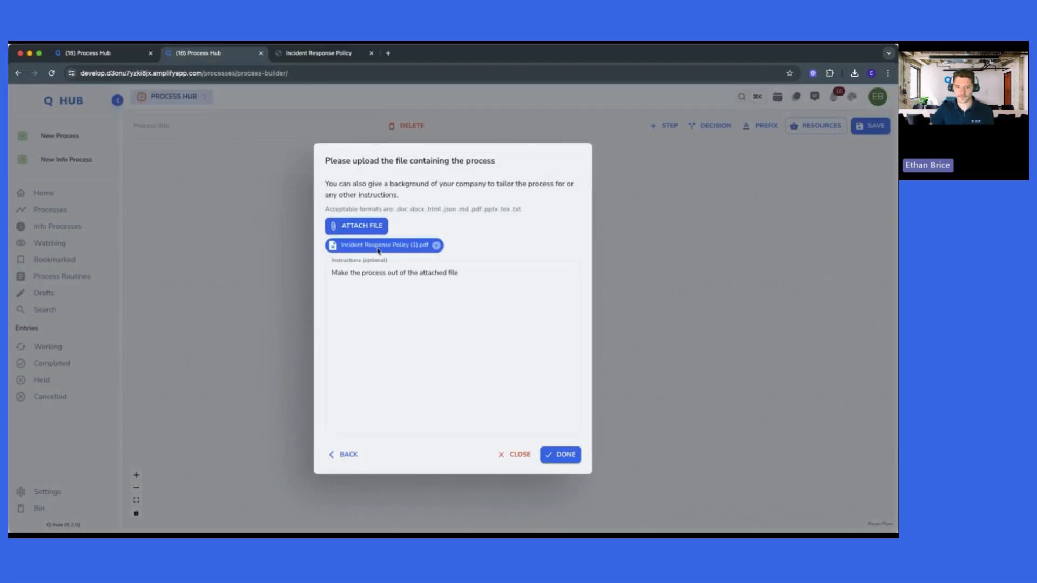
click(483, 273)
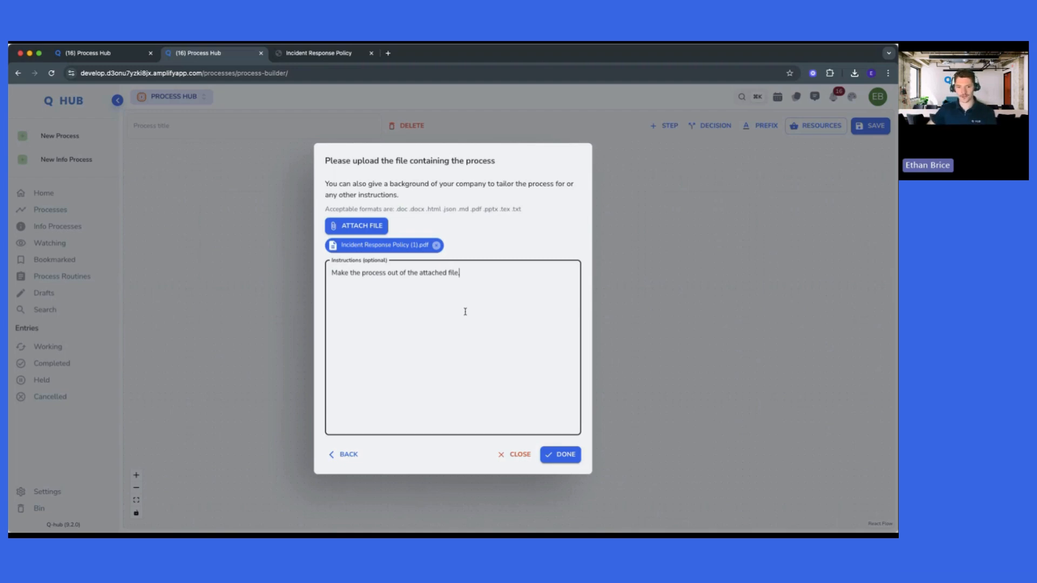
click(561, 456)
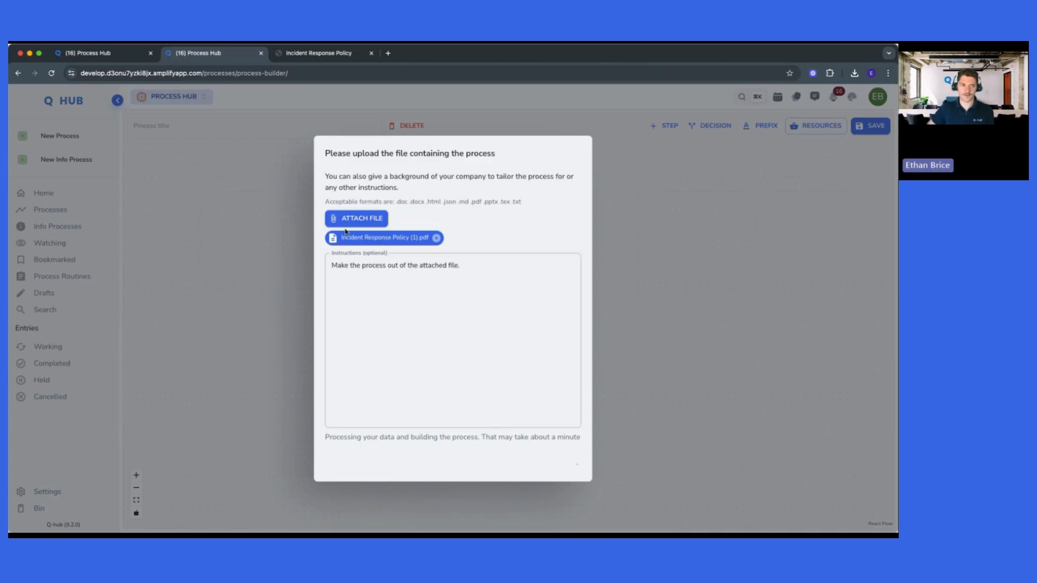
- Check on the AI generation and switch to the previously built Incident Response Process draft in the other browser tab
click(112, 54)
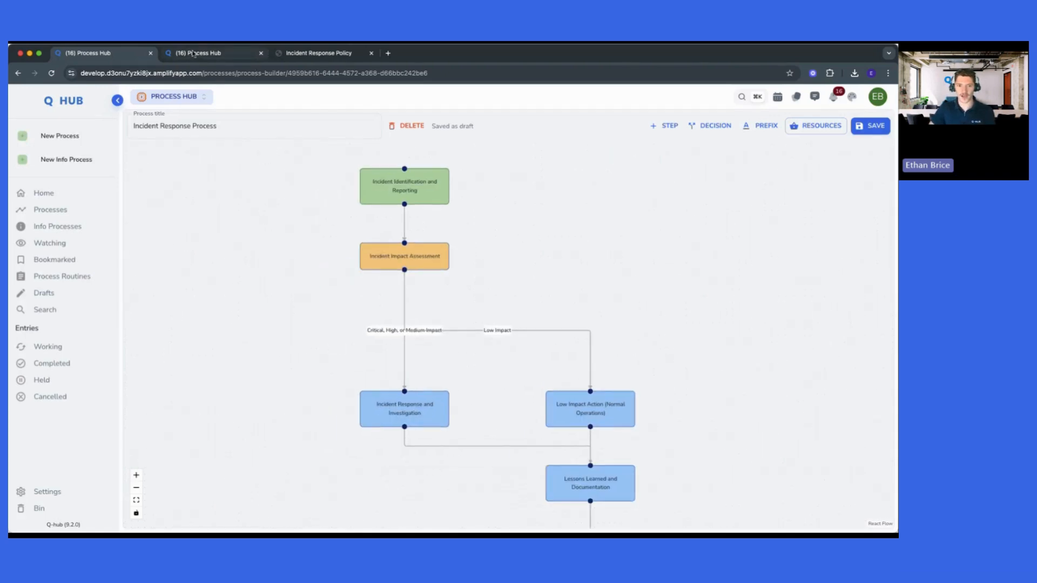
click(172, 53)
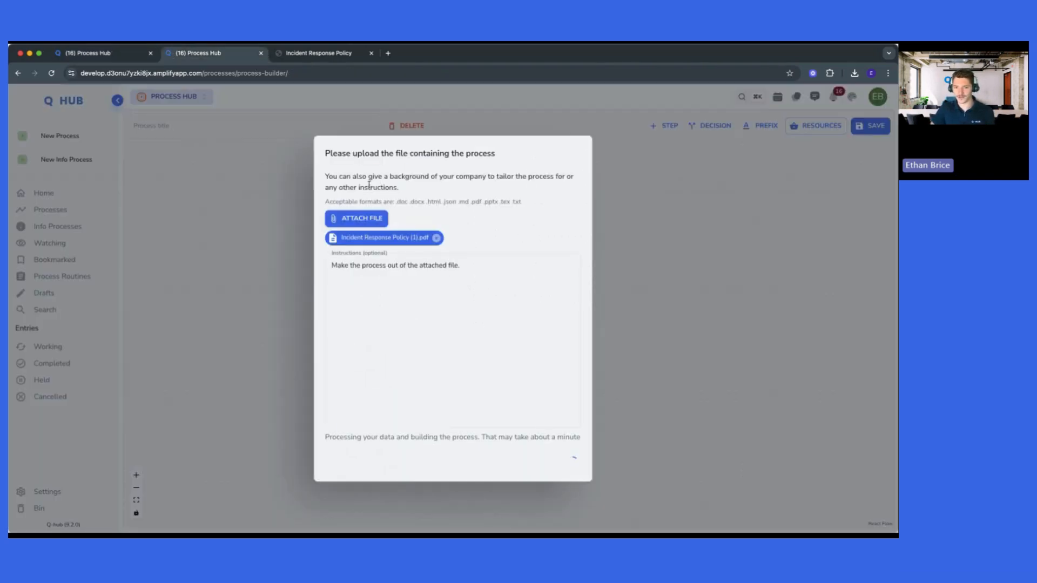
click(102, 55)
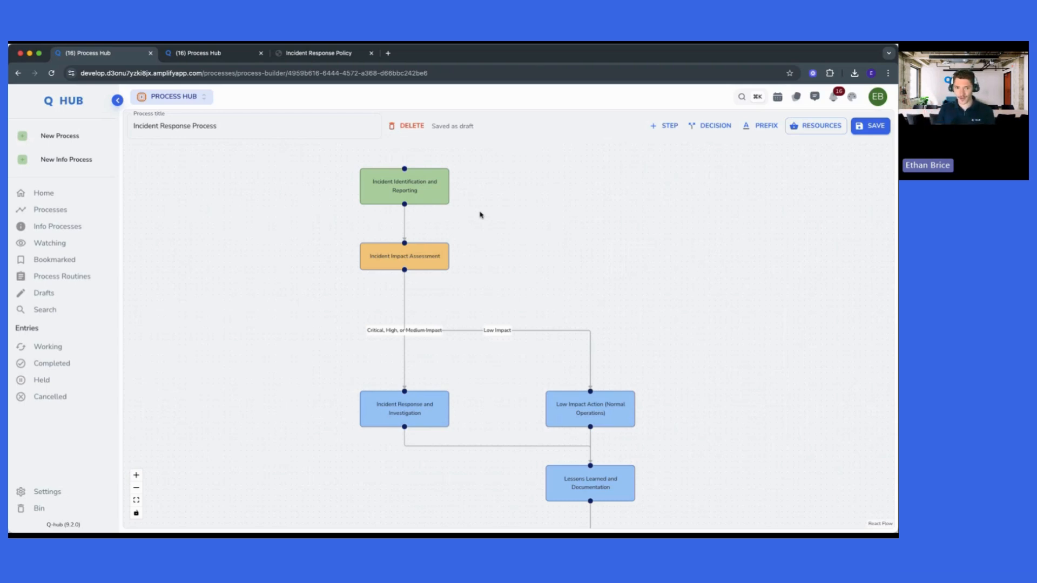
- Open the Incident Identification and Reporting step and examine its instructions and the Incident Category options
click(415, 197)
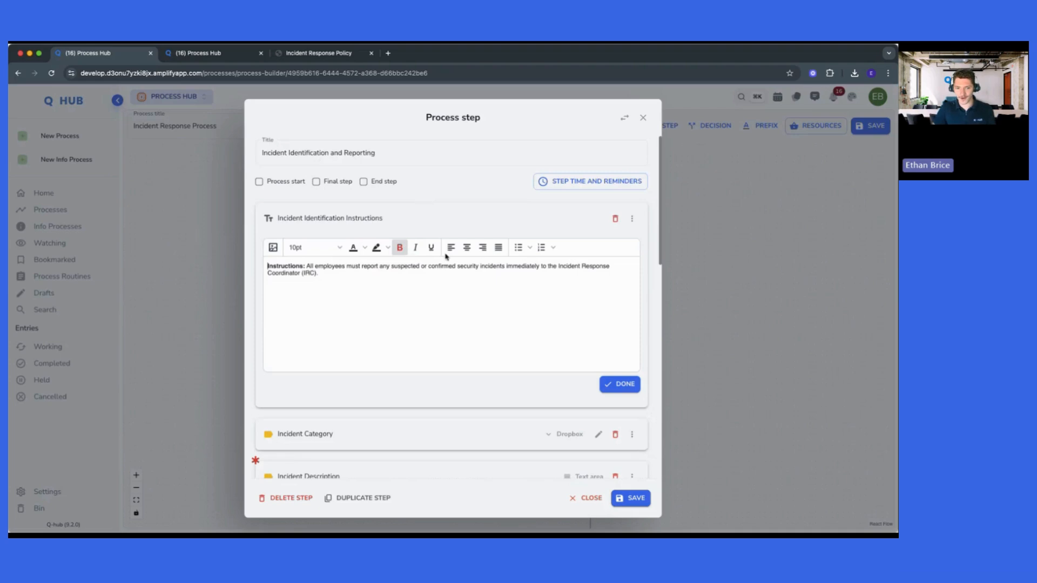
scroll(459, 303, down, 1)
scroll(466, 329, down, 2)
click(598, 304)
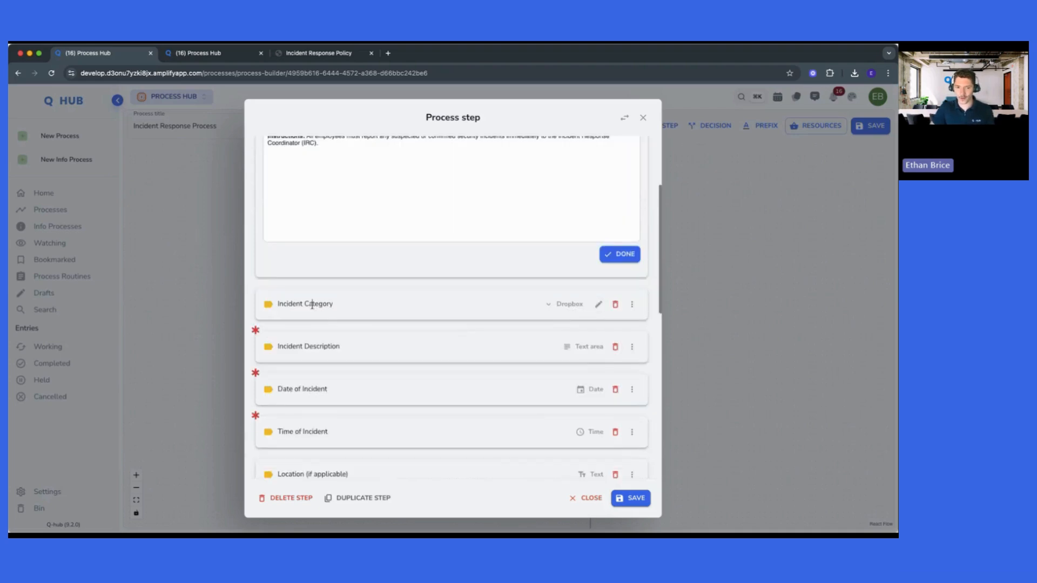
scroll(400, 331, down, 2)
click(598, 230)
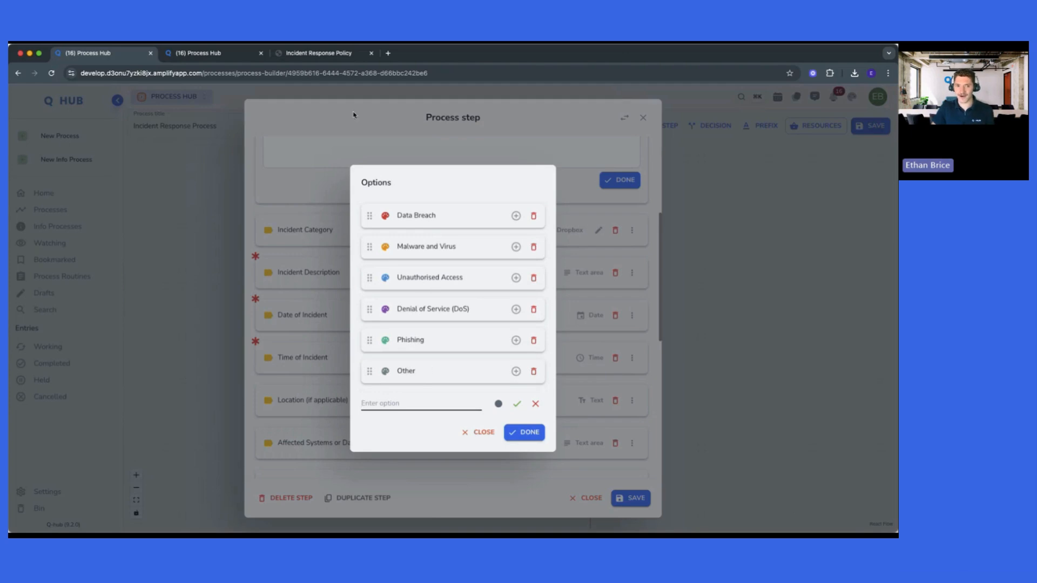
click(319, 195)
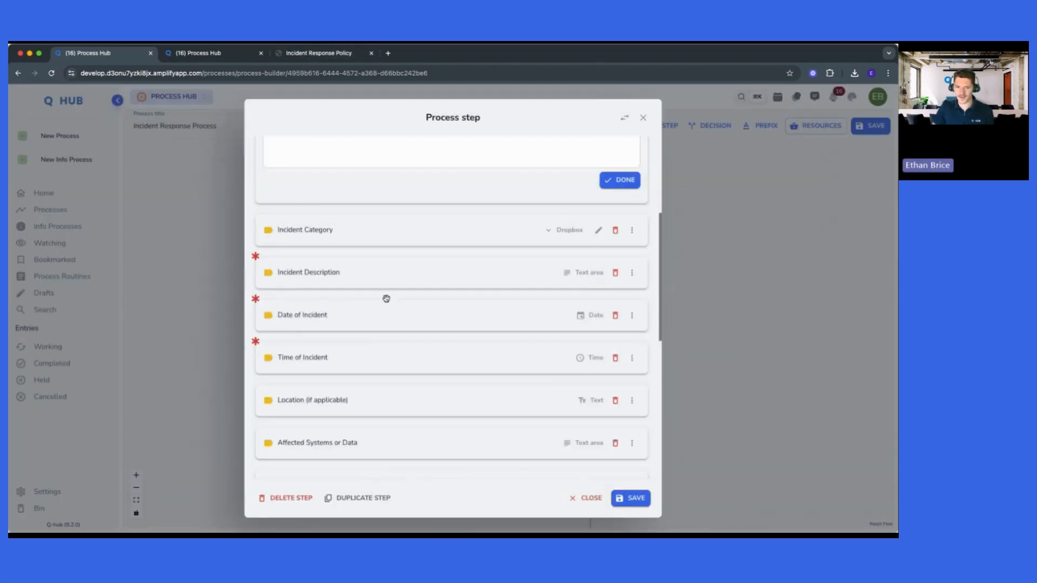
- Review the step's remaining incident fields and its next-step setting, and save the step
scroll(400, 308, down, 2)
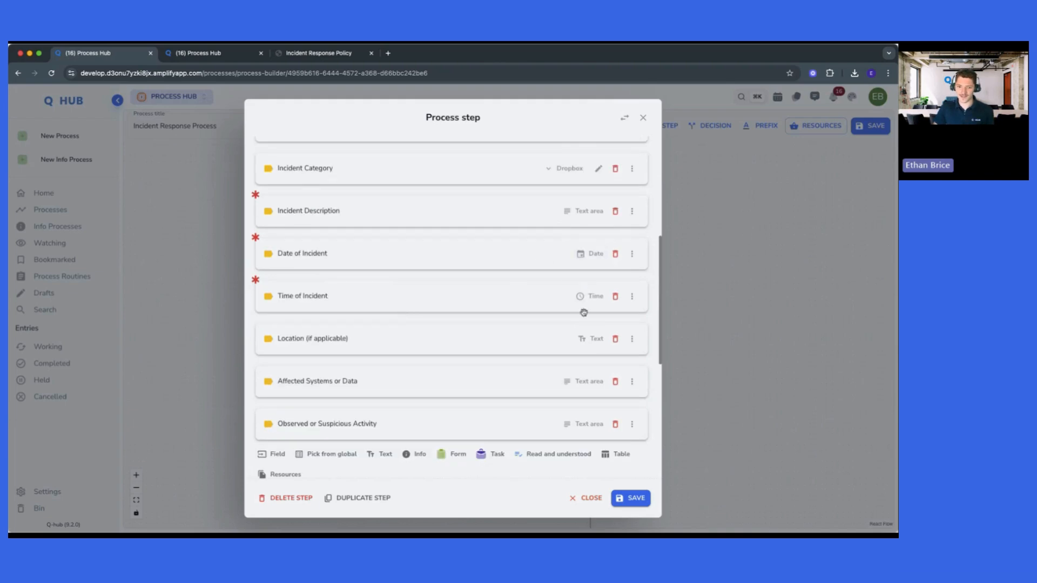
scroll(360, 284, down, 2)
scroll(461, 354, down, 5)
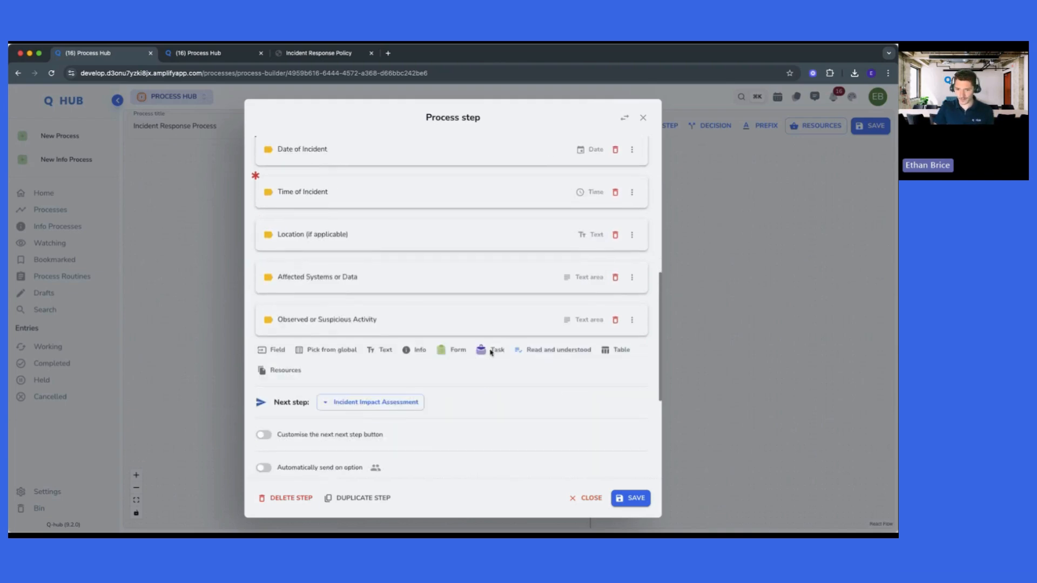
click(623, 495)
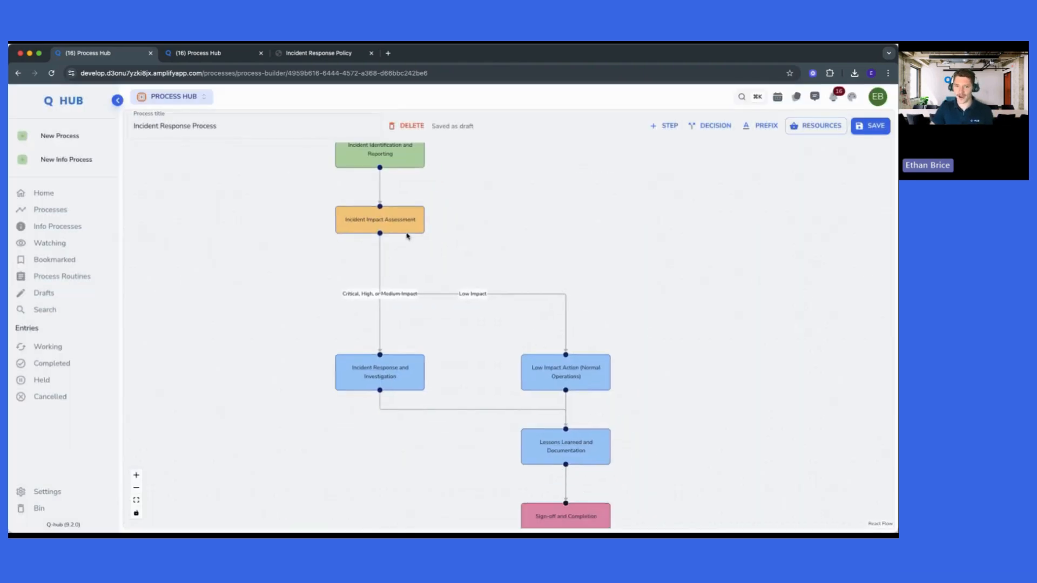
- Open the Incident Impact Assessment decision, examine its option descriptions and linked steps, and close it without changes
click(406, 233)
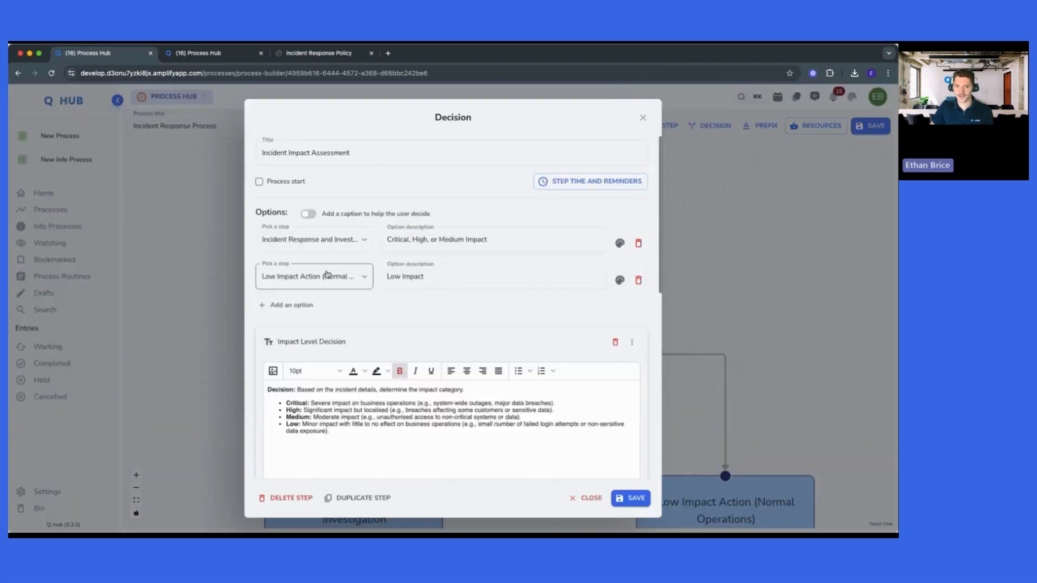
click(393, 241)
drag(393, 241, 494, 242)
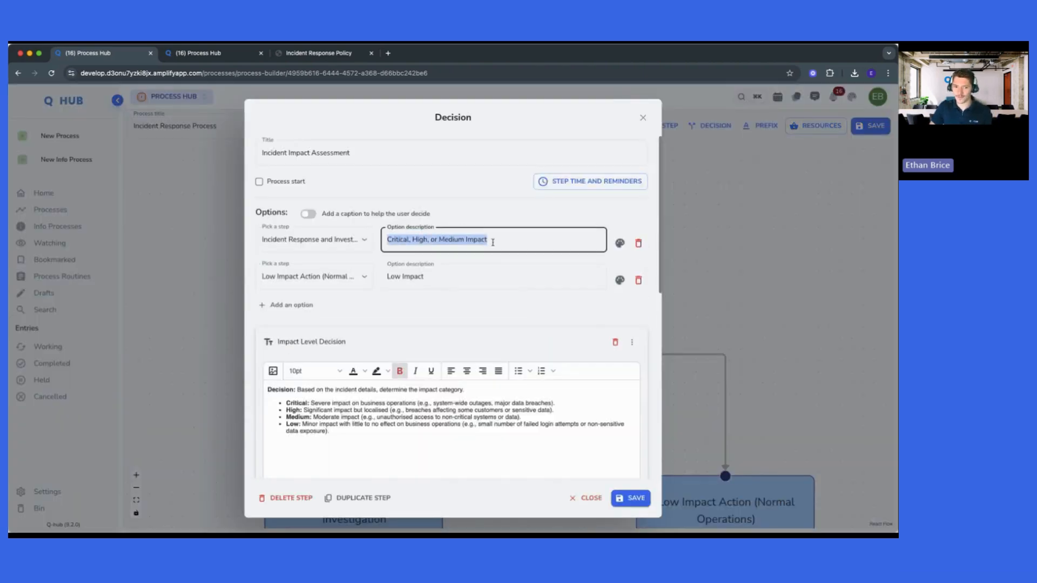
click(494, 242)
click(335, 250)
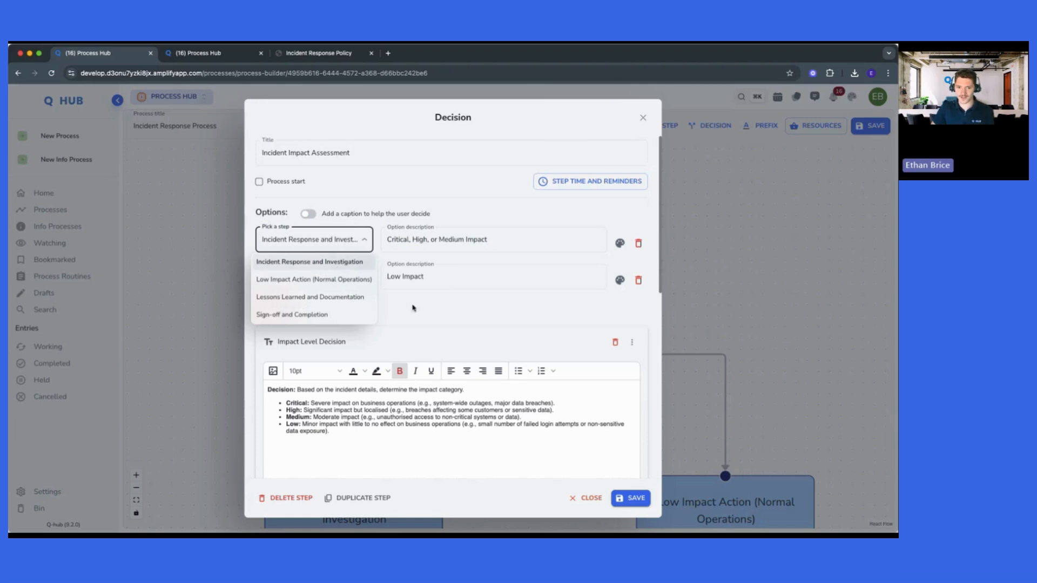
click(335, 268)
click(335, 285)
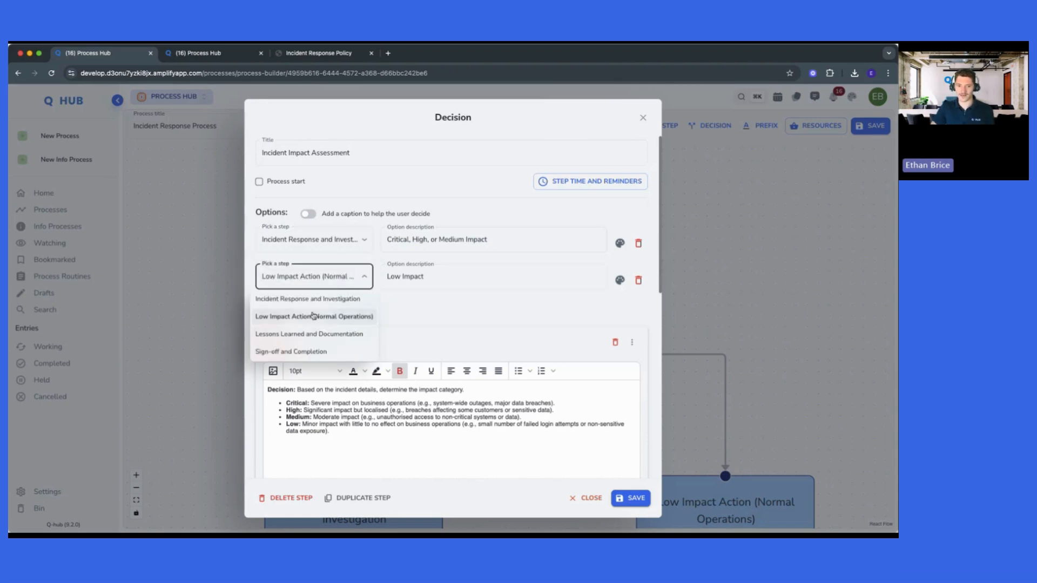
click(454, 317)
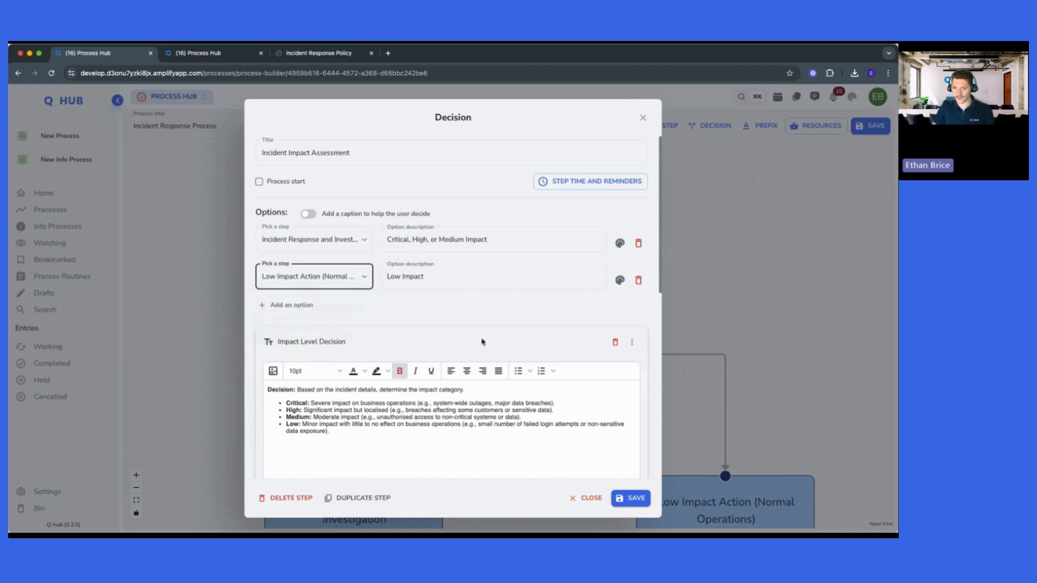
click(589, 497)
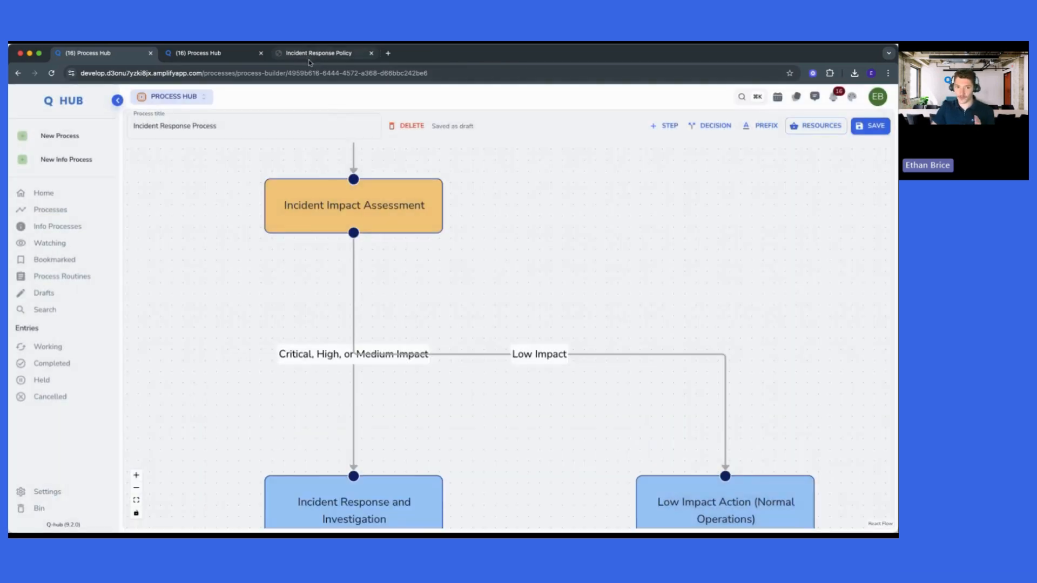
- Open the Incident Response and Investigation step, review its instructions and fields, and close it
scroll(586, 286, down, 3)
drag(545, 372, 432, 235)
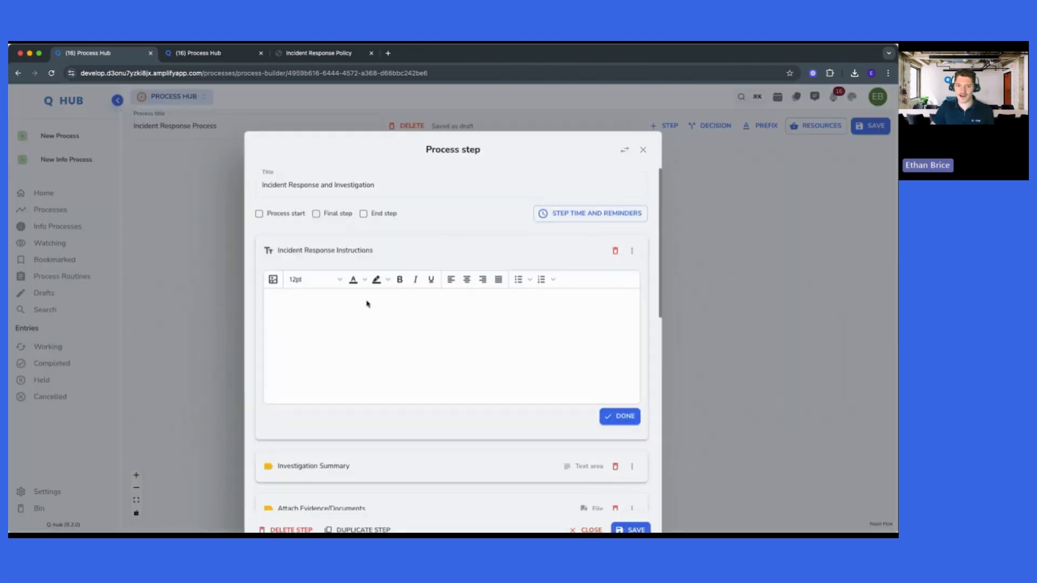
click(367, 301)
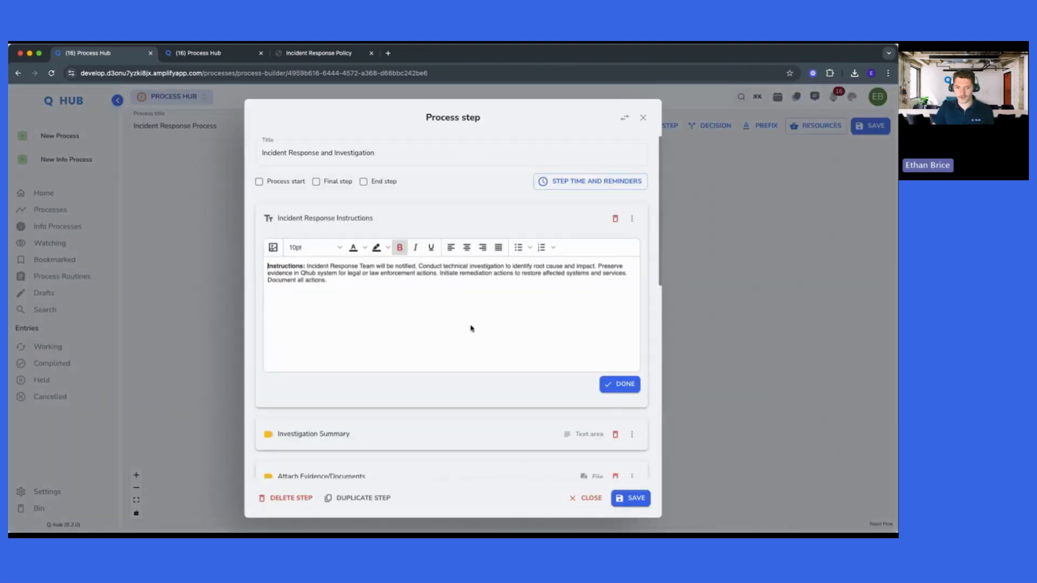
scroll(486, 346, down, 4)
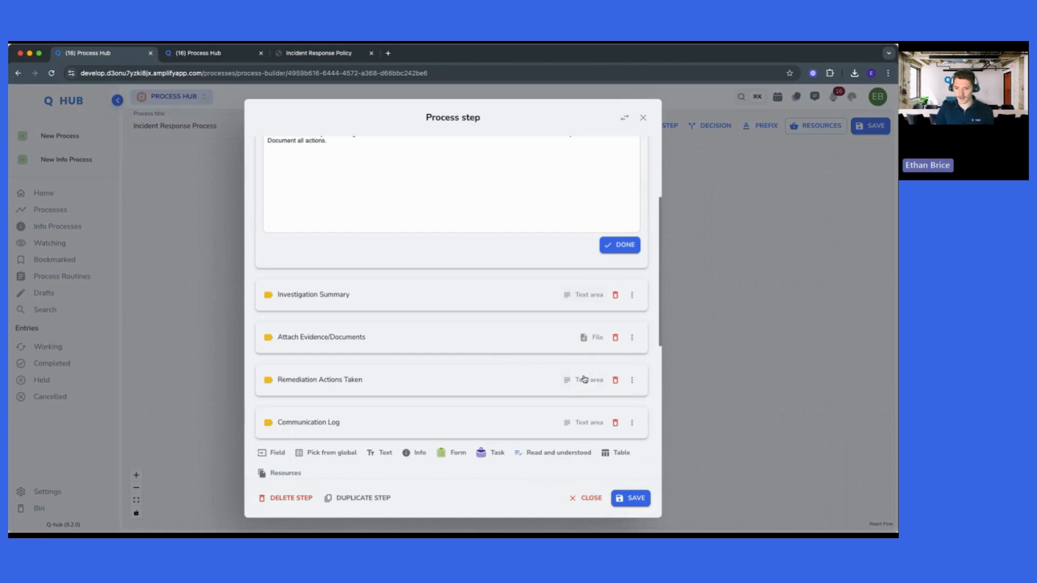
click(587, 498)
- Open the Lessons Learned and Documentation step, review its instructions, fields and next-step setting, and close it
click(593, 399)
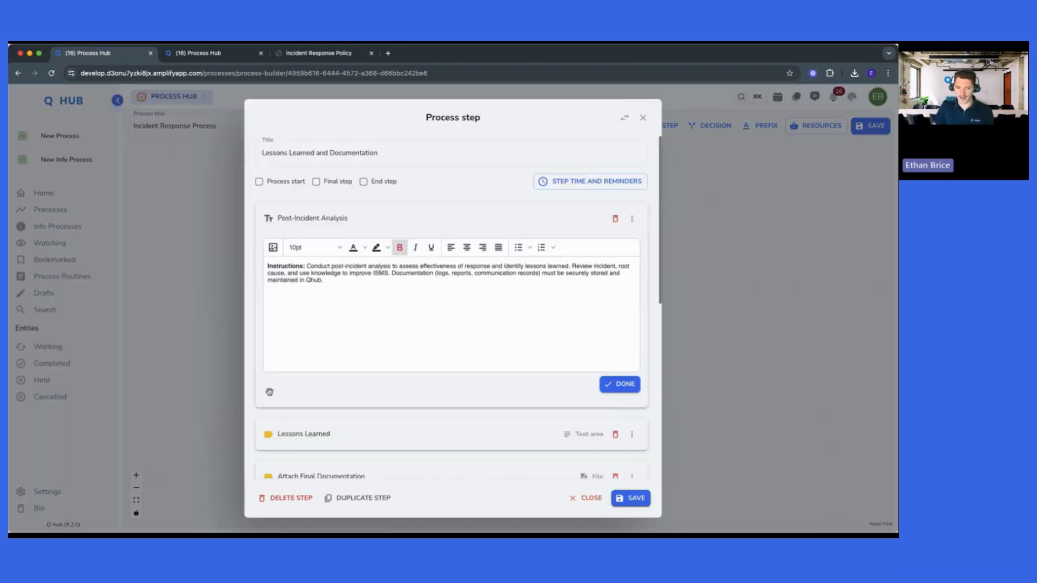
scroll(567, 380, down, 4)
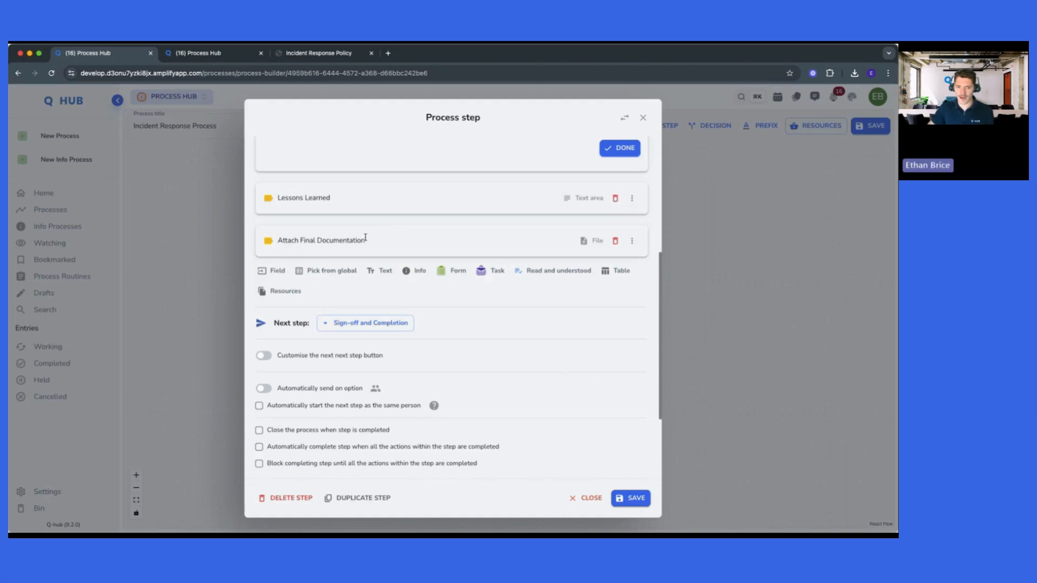
scroll(604, 432, down, 1)
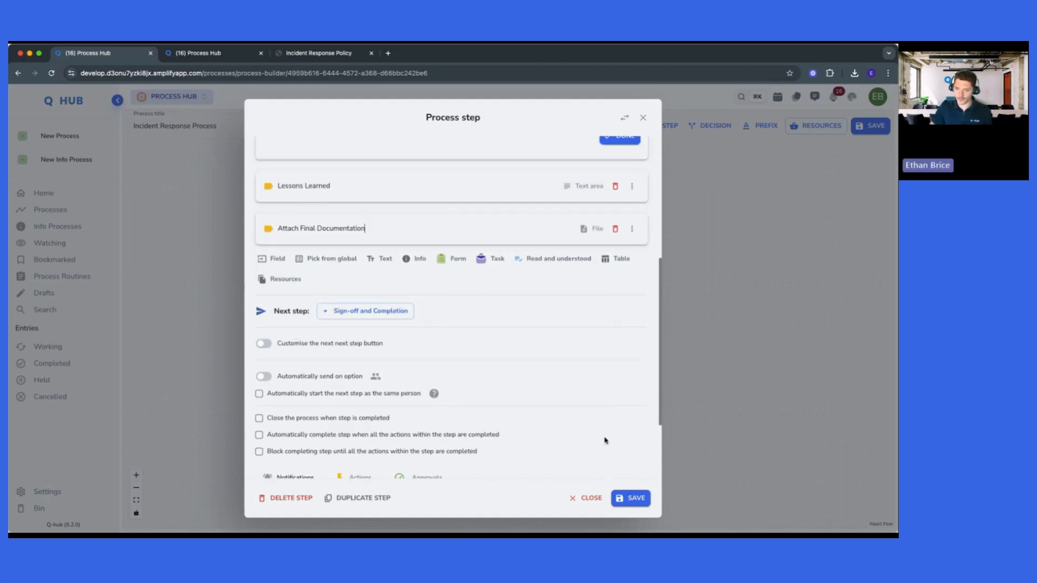
click(593, 497)
scroll(604, 356, up, 5)
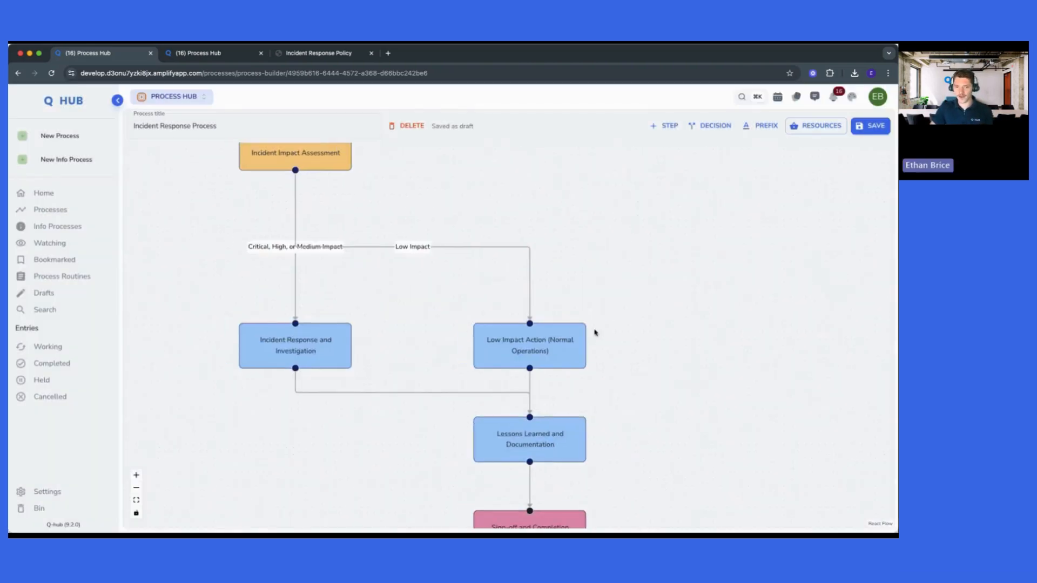
- Switch to the newly generated Incident Response Process draft in the second browser tab and examine its full flowchart
scroll(459, 280, up, 3)
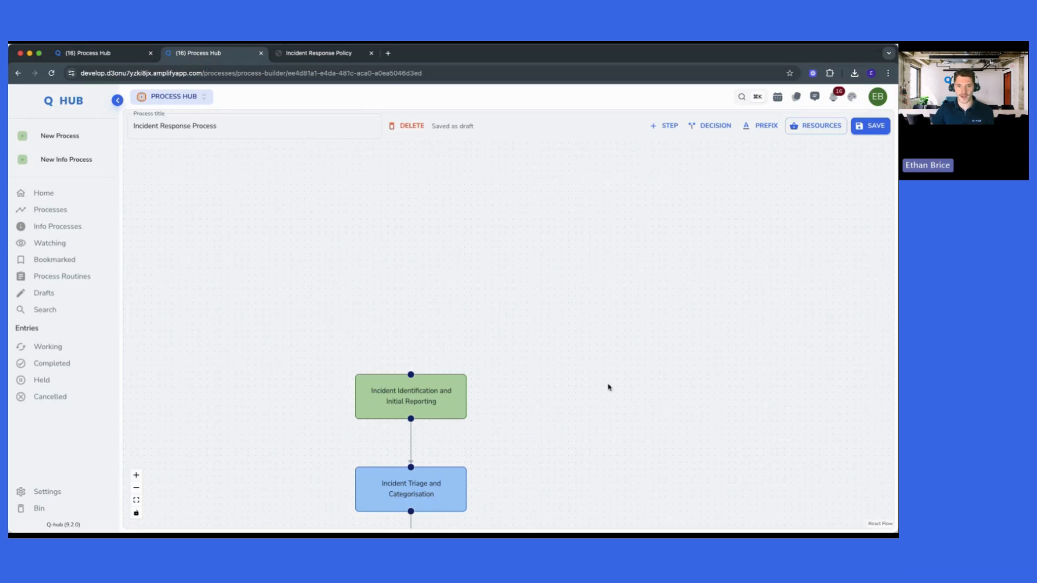
scroll(608, 386, down, 5)
scroll(620, 308, down, 2)
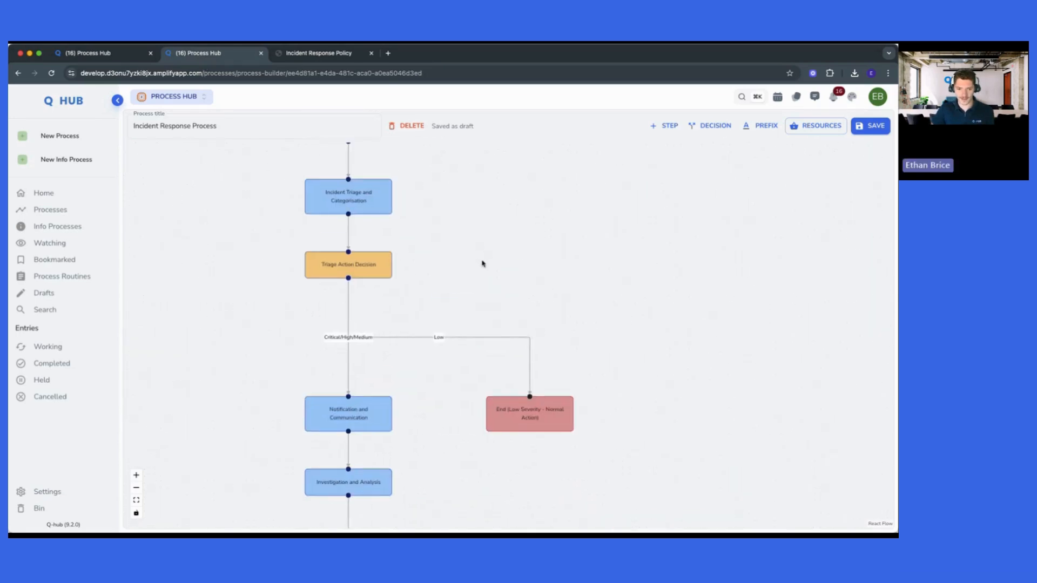
scroll(518, 255, left, 3)
scroll(513, 242, down, 2)
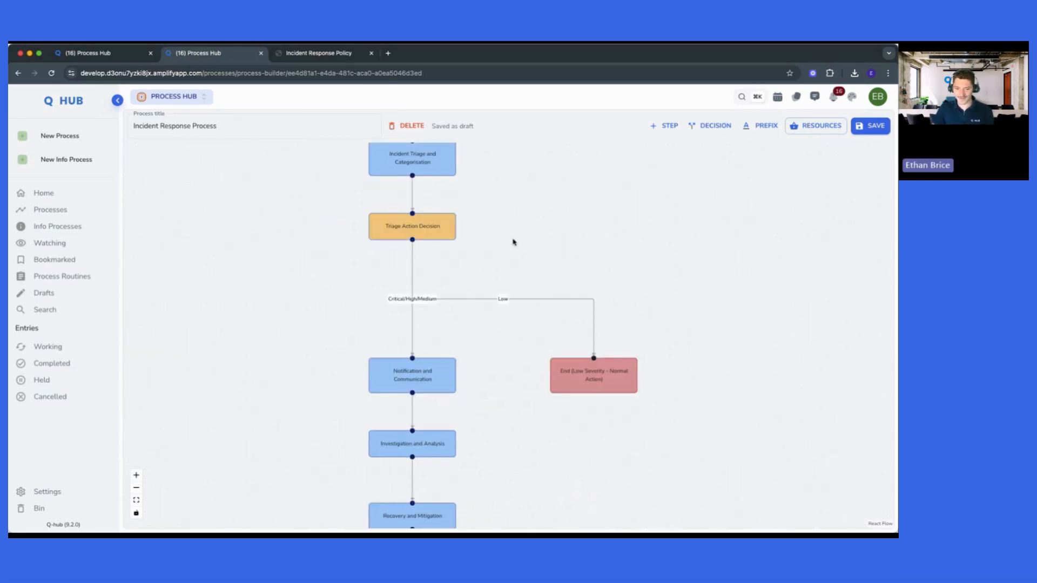
scroll(513, 242, down, 5)
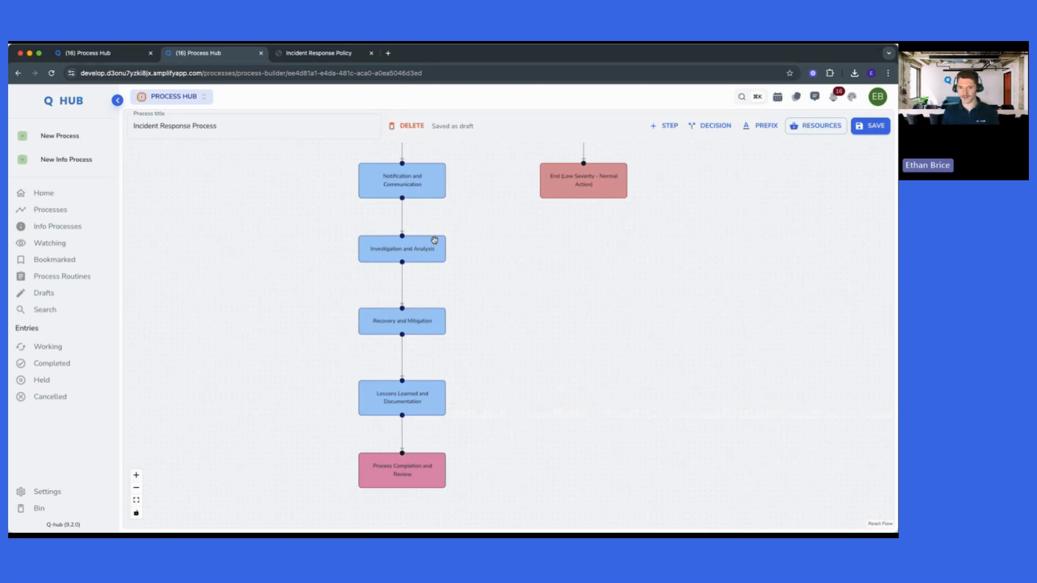
scroll(467, 224, up, 6)
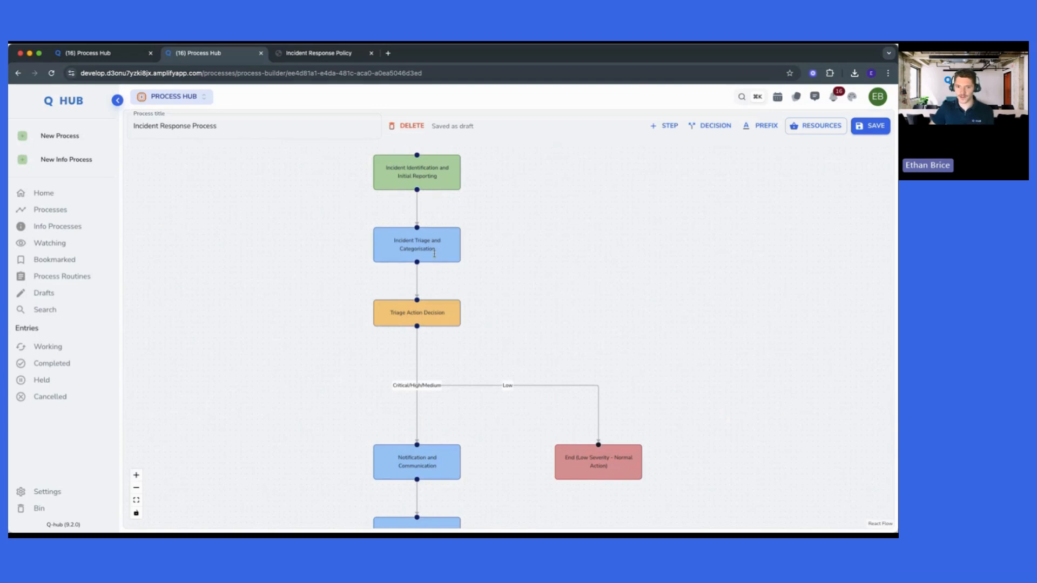
- Open the Triage Action Decision, review its options and decision guidance, and close it
click(444, 318)
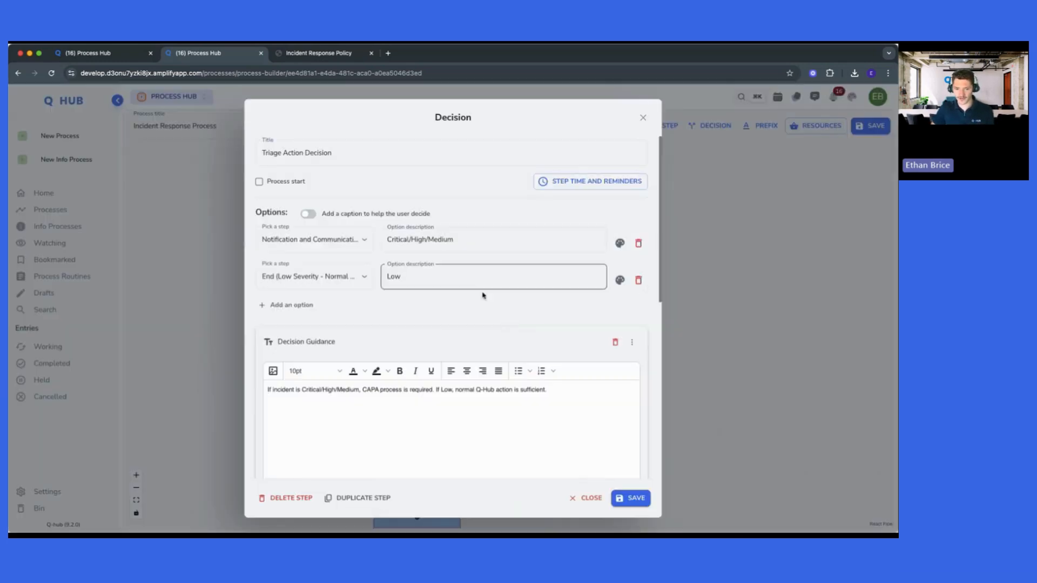
scroll(341, 346, down, 5)
click(586, 500)
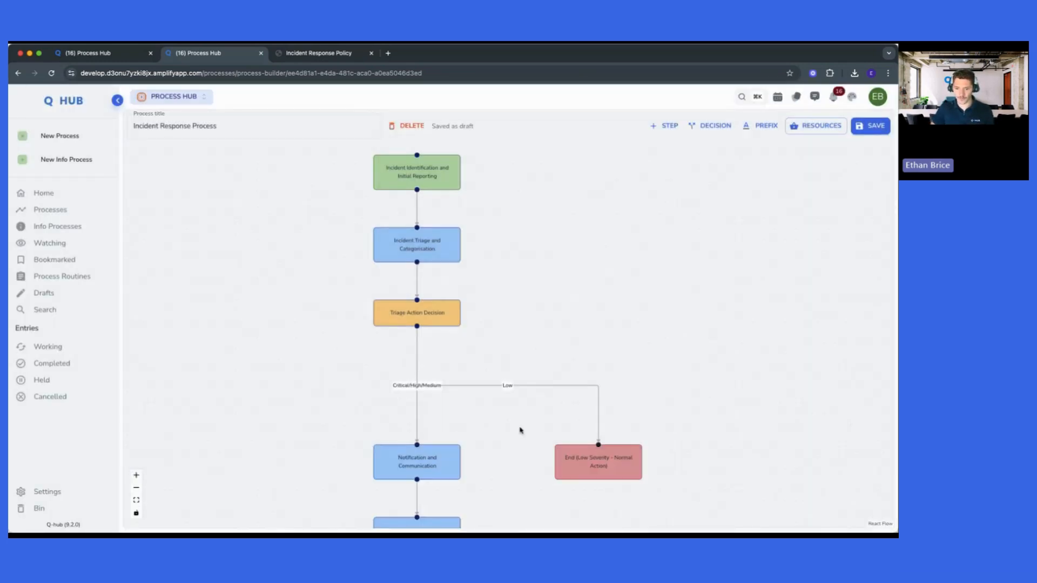
- Review the End (Low Severity - Normal Action) step's settings, close it, and look over the flow down to Process Completion and Review
scroll(498, 326, down, 3)
click(572, 347)
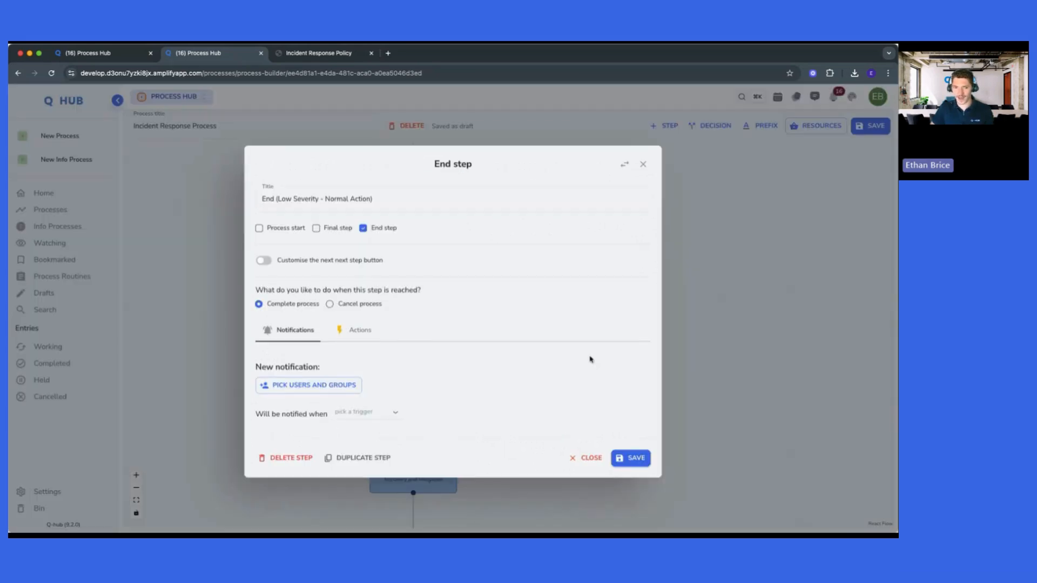
click(576, 455)
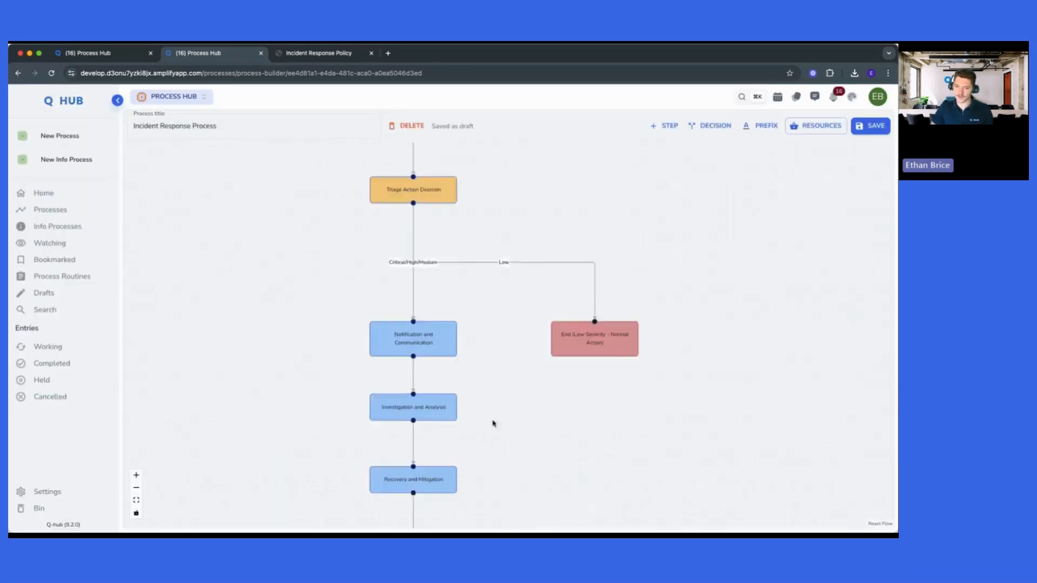
scroll(499, 324, down, 3)
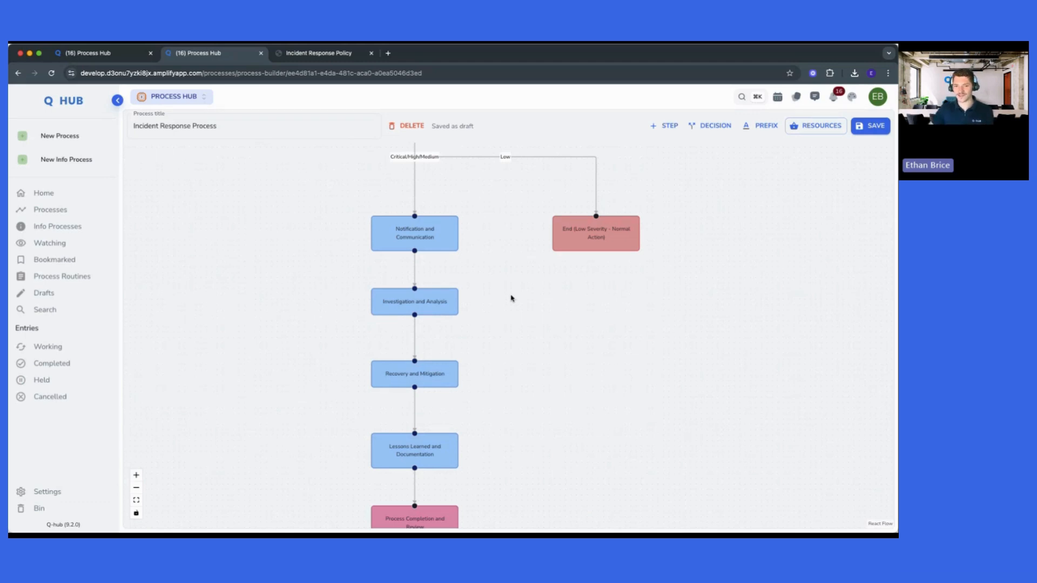
scroll(511, 298, down, 3)
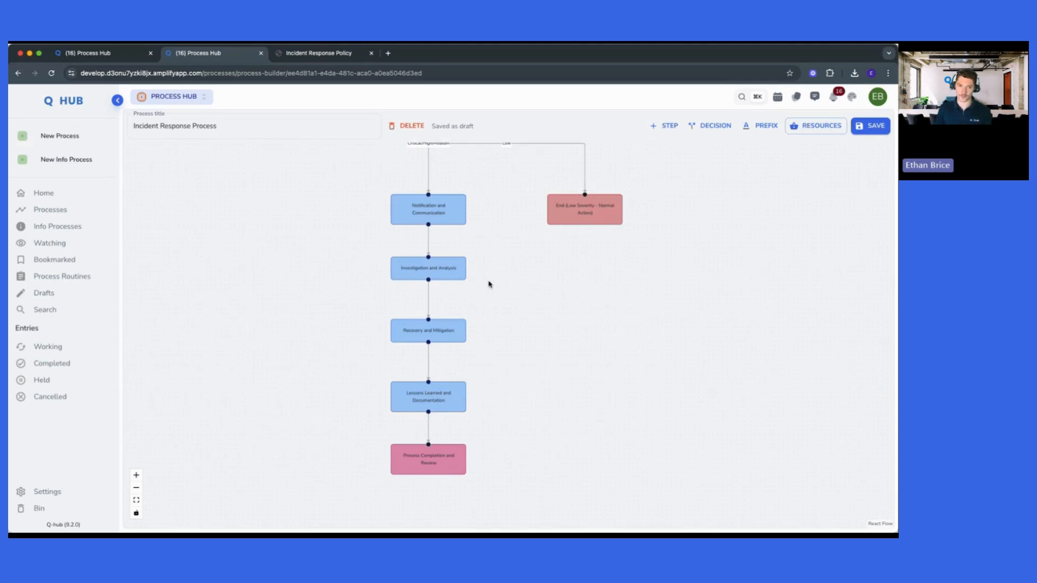
- Return to the Incident Response Process draft in the first browser tab, save it with entries starting from 1, and dismiss the settings tip
click(97, 53)
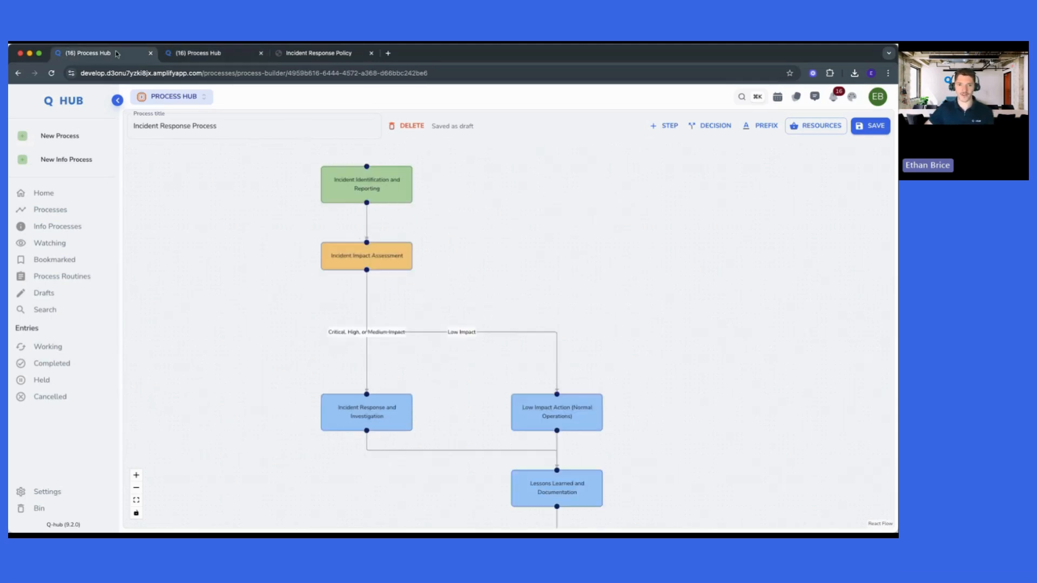
click(874, 126)
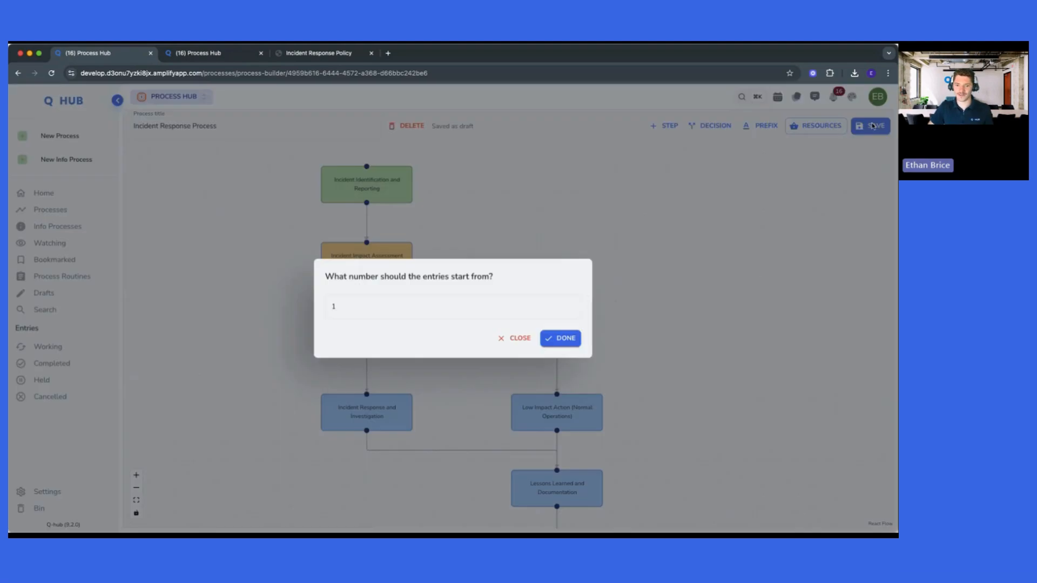
click(559, 338)
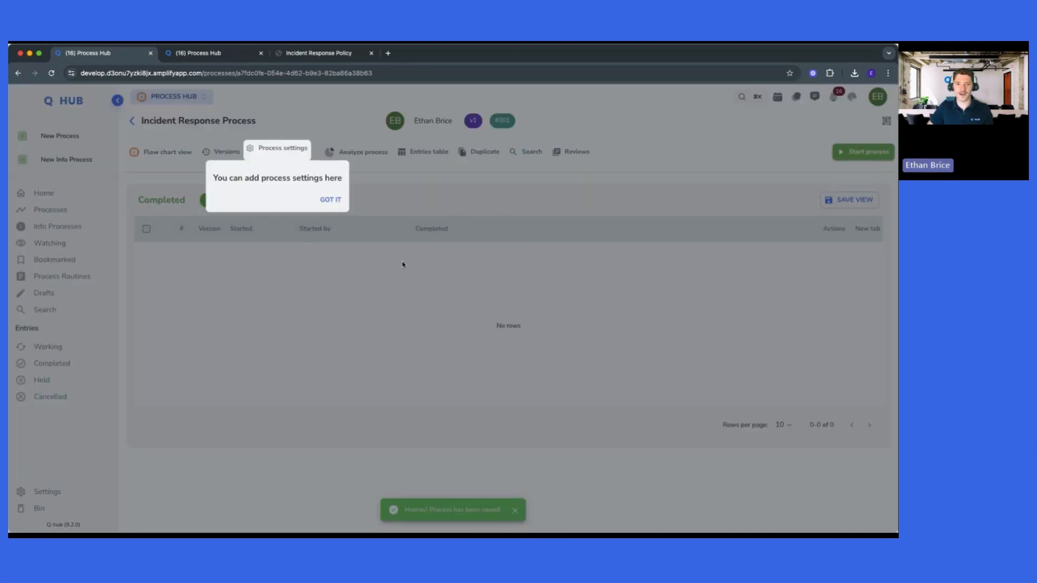
click(330, 199)
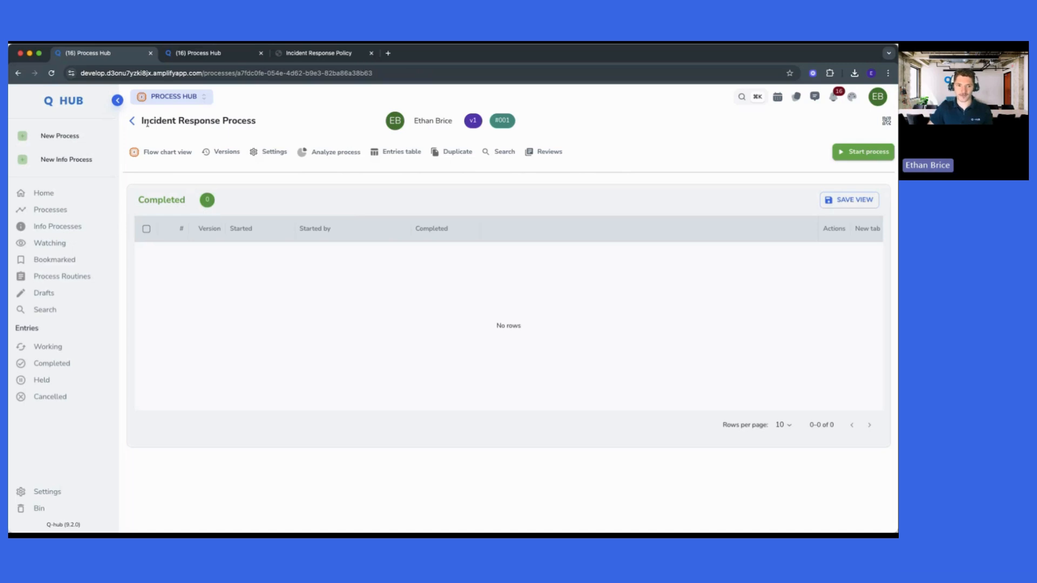
- Start an entry of the Incident Response Process and read the Incident Identification Instructions
click(841, 153)
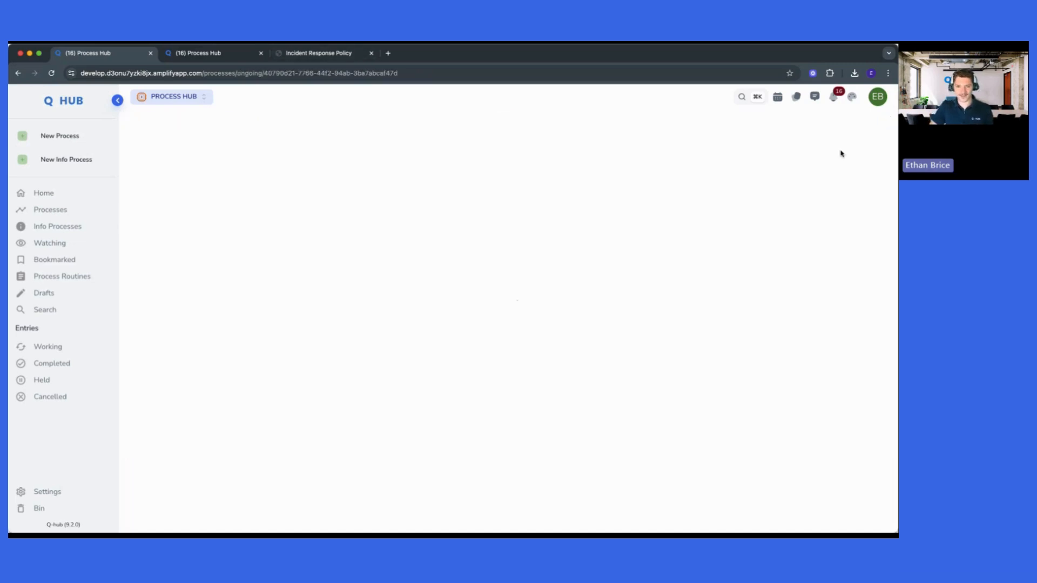
drag(276, 224, 394, 236)
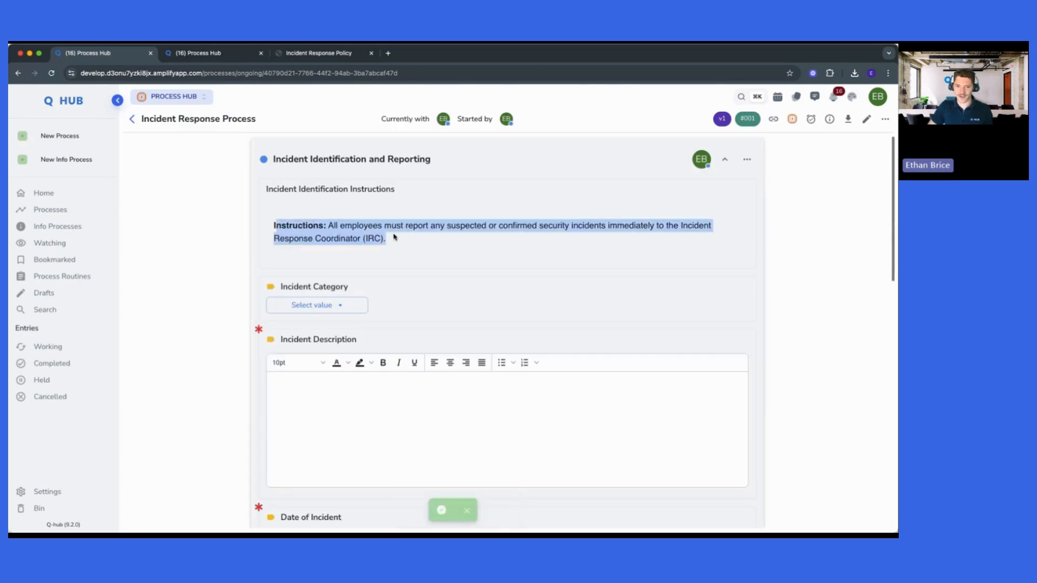
click(394, 236)
drag(270, 186, 393, 236)
click(391, 250)
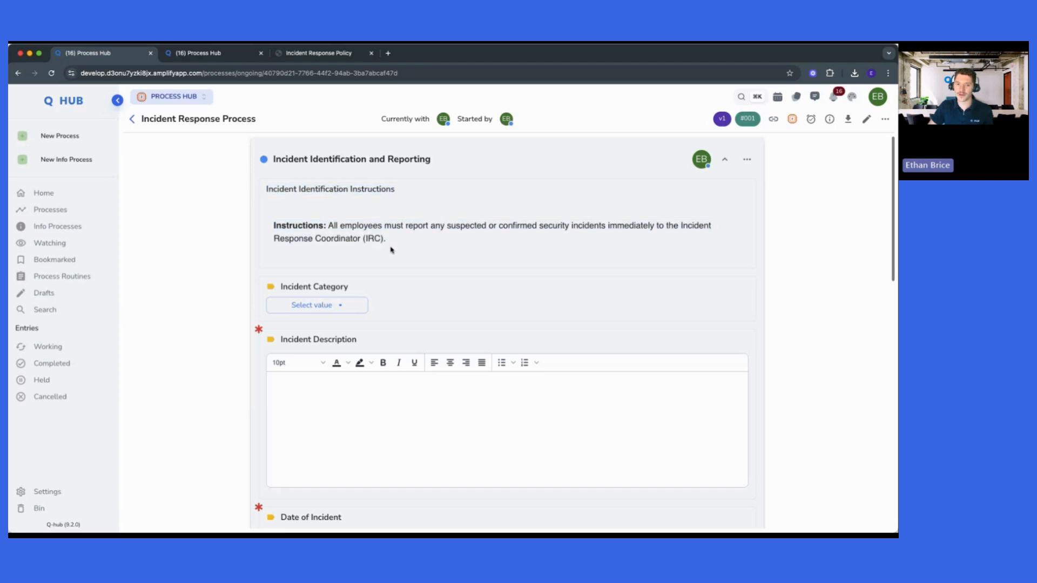
- Set the Incident Category to Unauthorised Access and look through the incident description, date, time and location fields
click(311, 305)
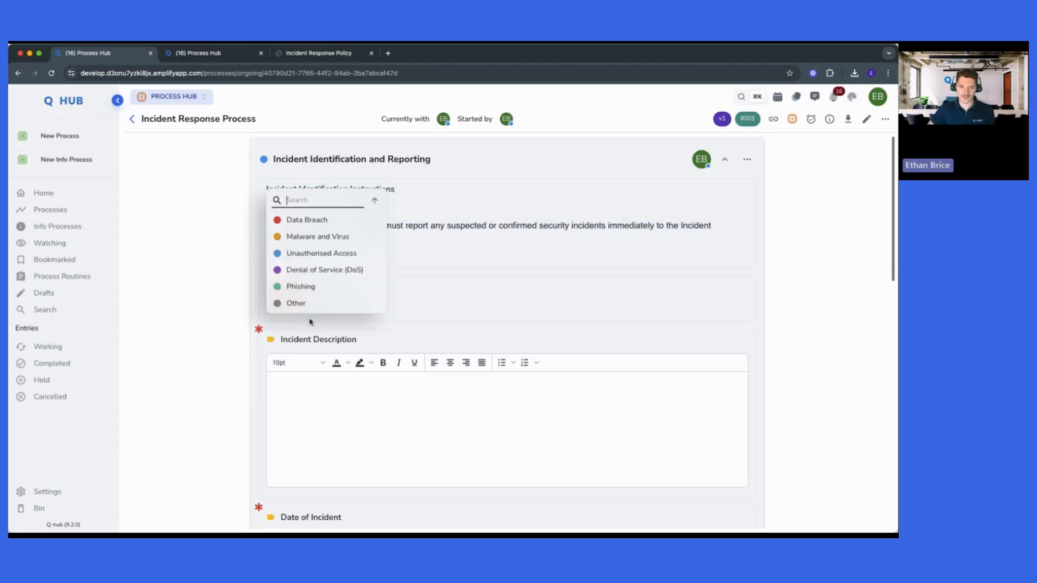
click(307, 255)
click(361, 384)
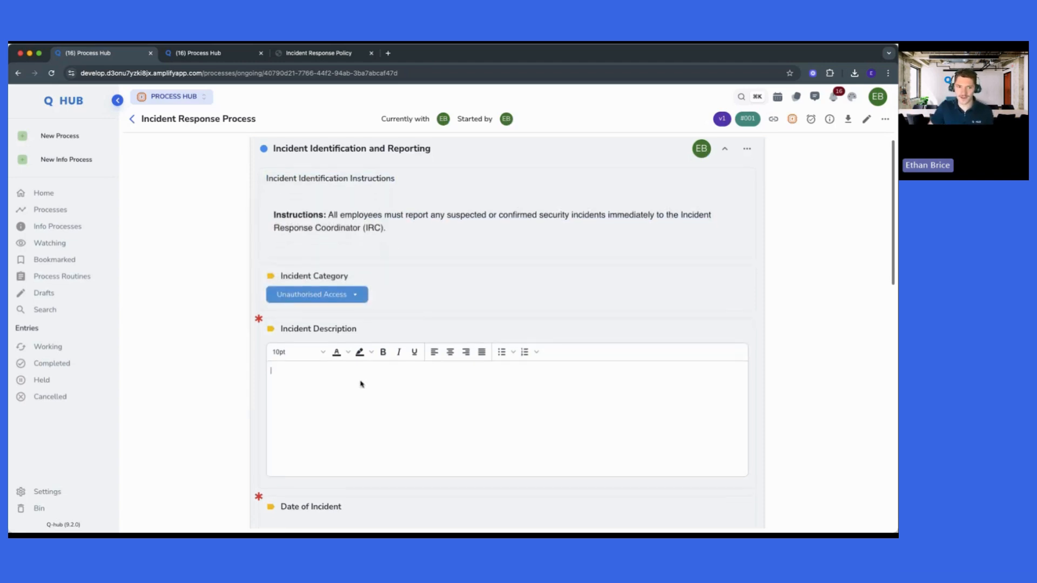
scroll(378, 313, down, 2)
scroll(361, 312, down, 4)
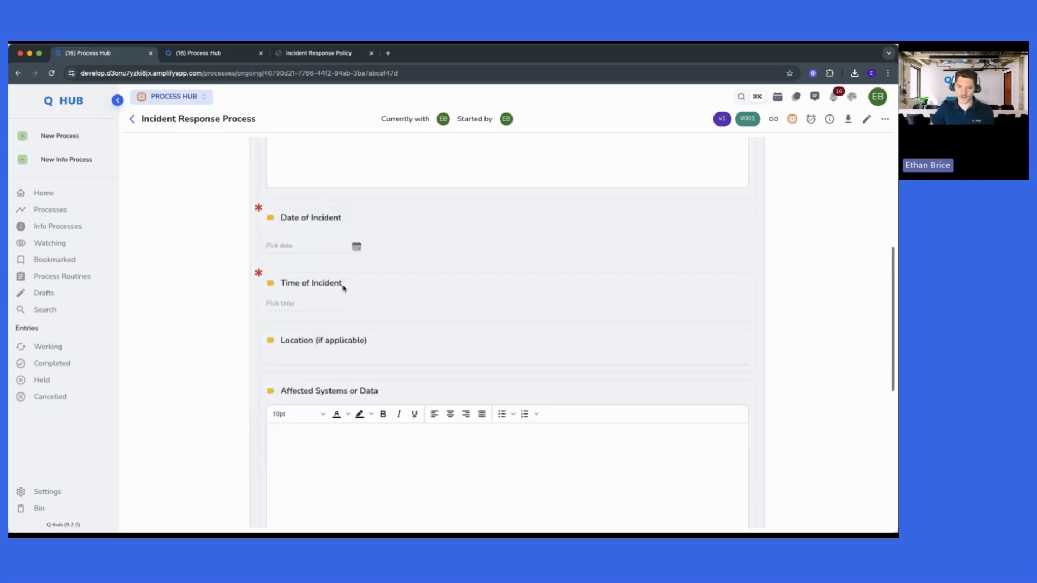